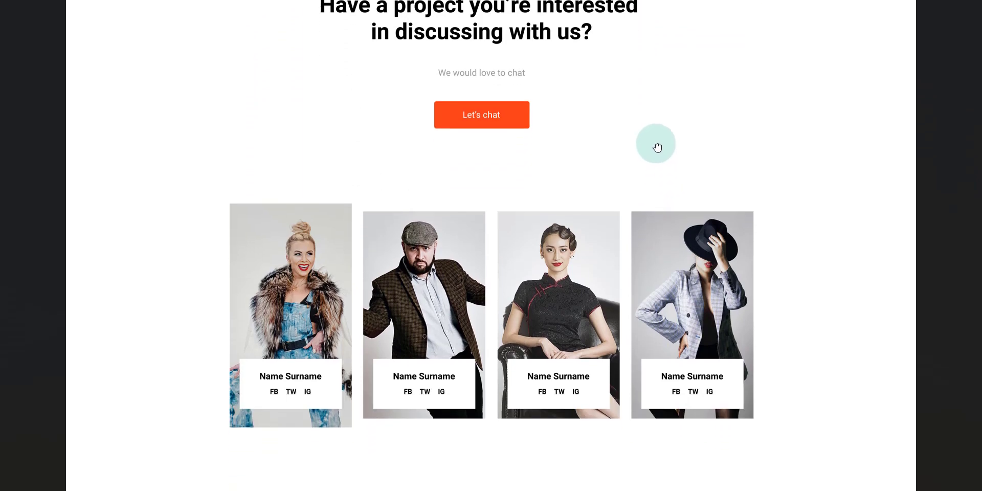
scroll(672, 248, down, 2)
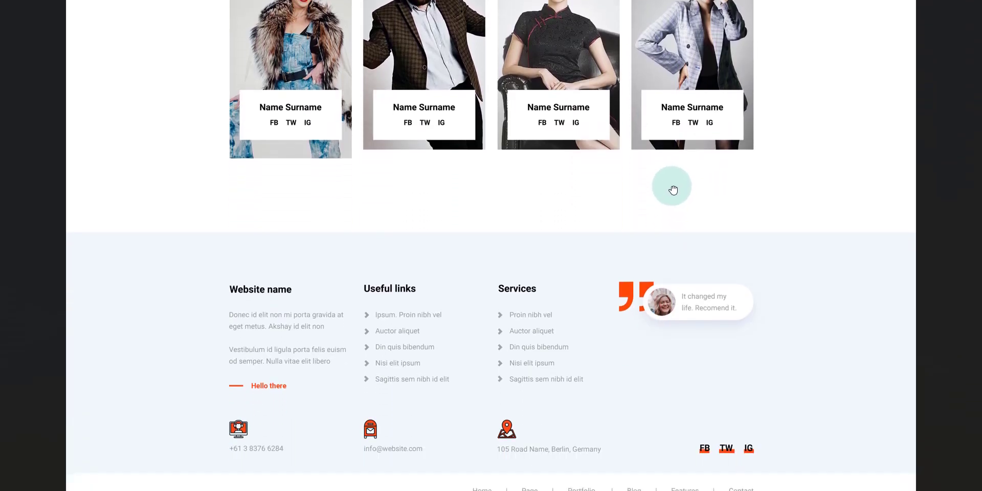
Step: Review the page design's team section and footer, and bring up the Architecture 03 notes listing the required patterns
click(597, 422)
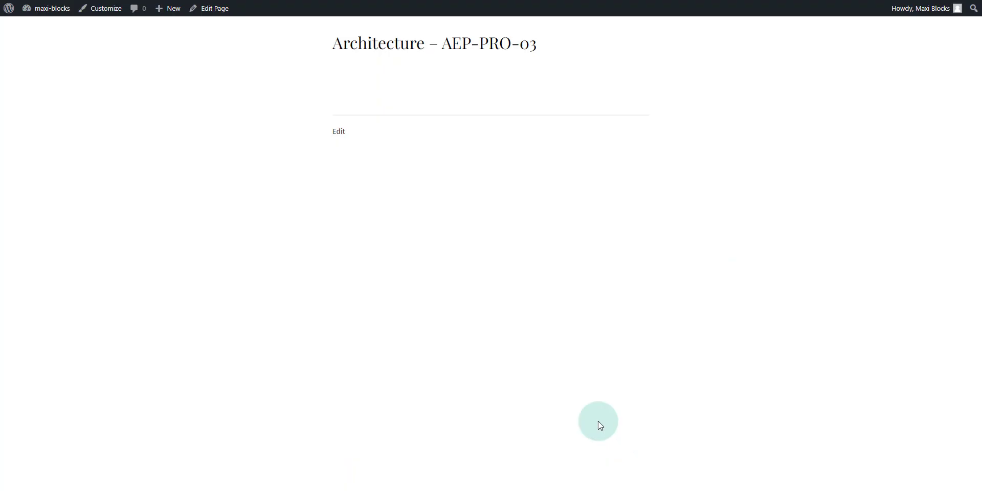
click(664, 467)
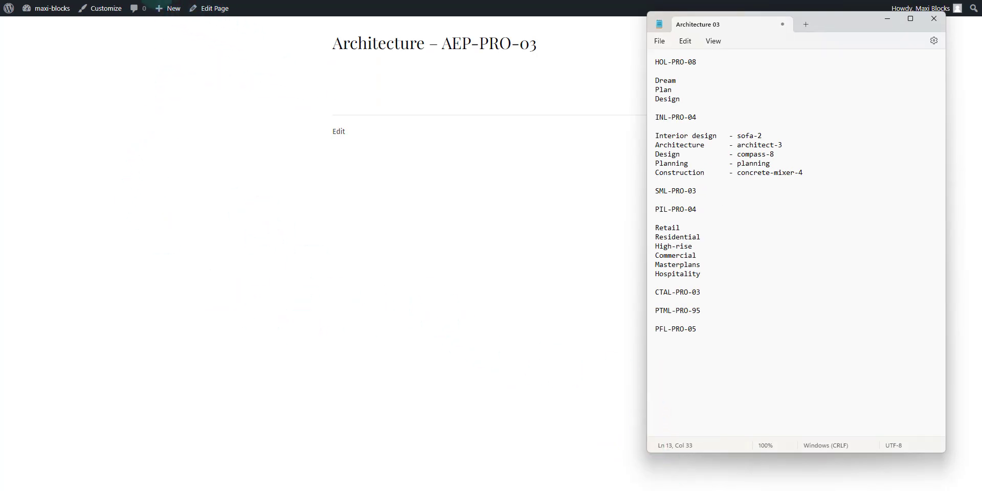
Step: Open the Architecture – AEP-PRO-03 page for editing and insert the Hero Light HOL-PRO-8 pattern from the Maxi template library
click(209, 8)
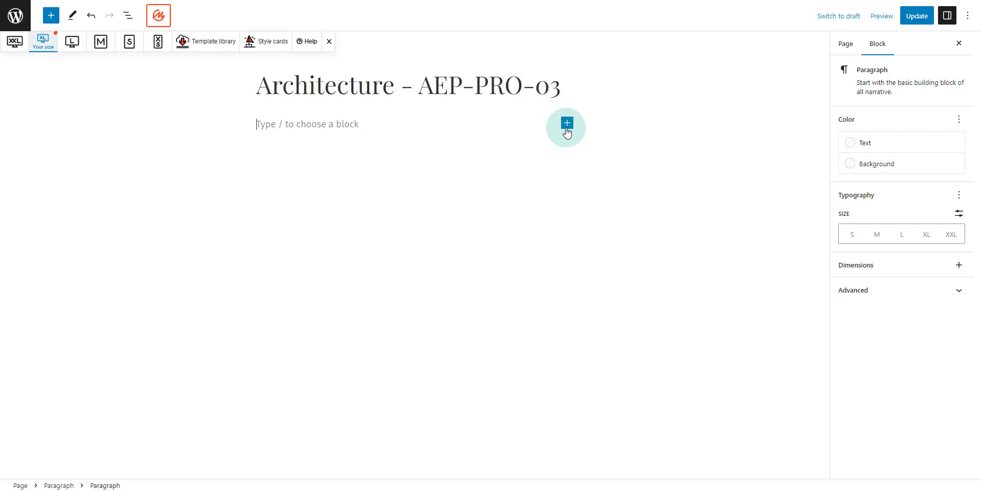
click(567, 132)
click(594, 197)
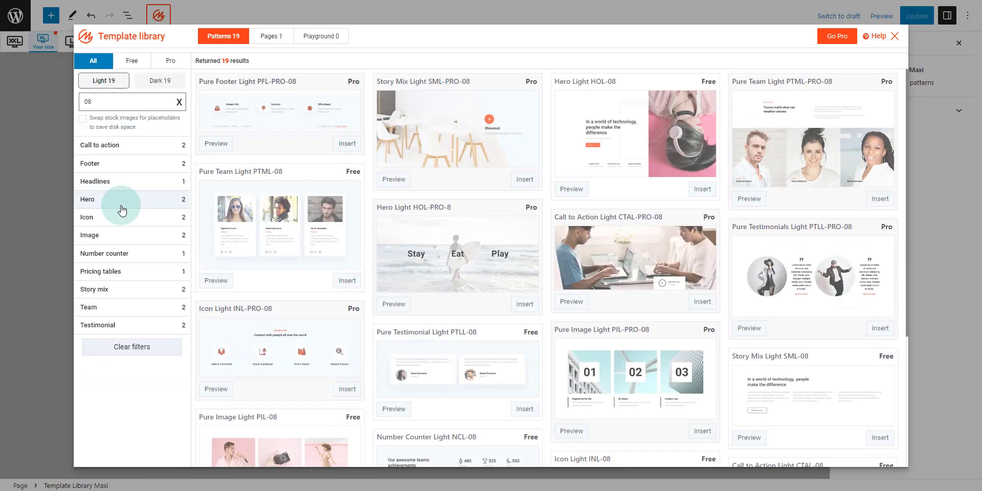
click(121, 200)
click(524, 179)
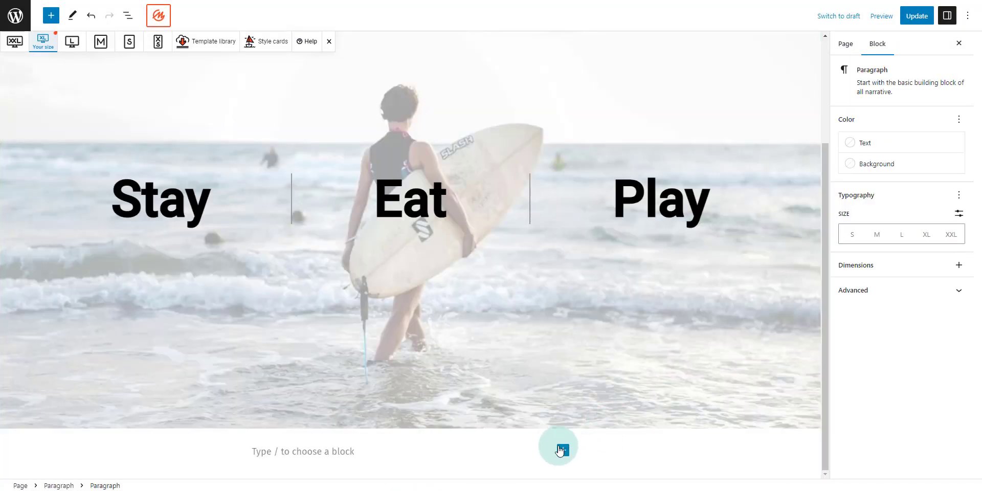
Step: Find the footer pattern with the search term 05 in the template library and insert Pure Footer Light PFL-PRO-05 below the hero
click(562, 451)
click(593, 330)
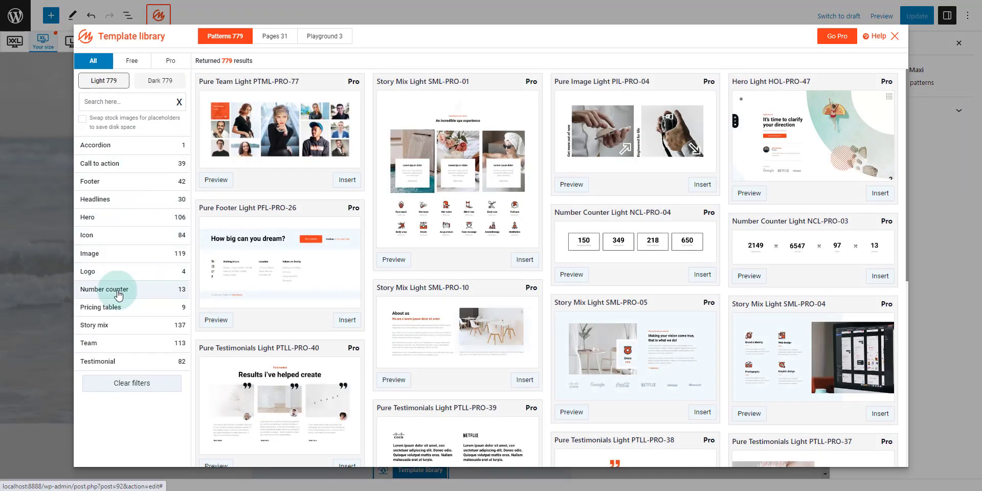
click(115, 186)
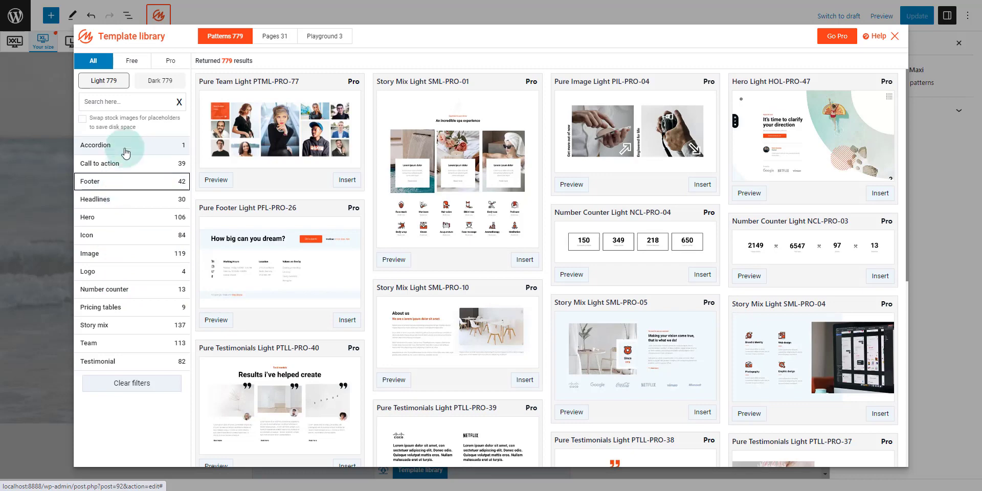
click(128, 102)
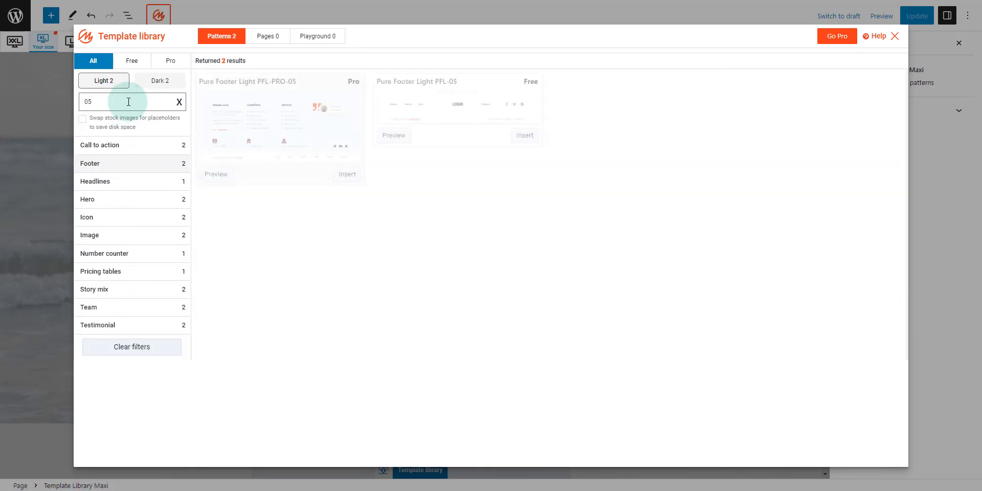
click(349, 174)
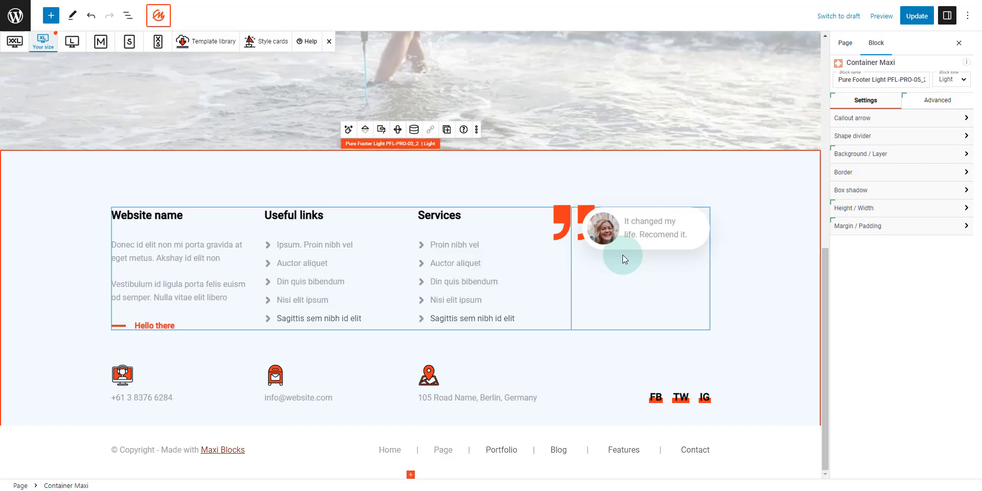
Step: Show the footer container's margin and padding settings, and check the Architecture 03 notes for the hero wording
click(902, 233)
scroll(579, 258, up, 3)
scroll(549, 247, up, 2)
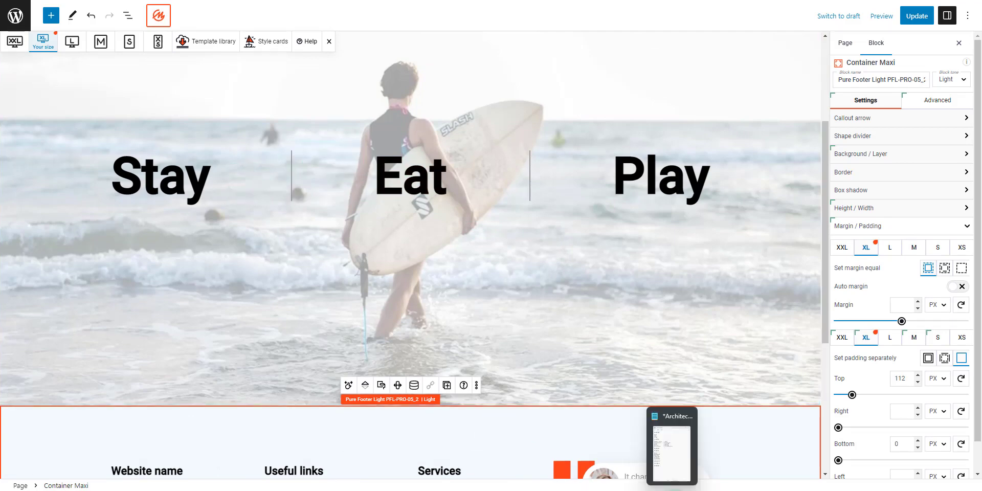
click(675, 490)
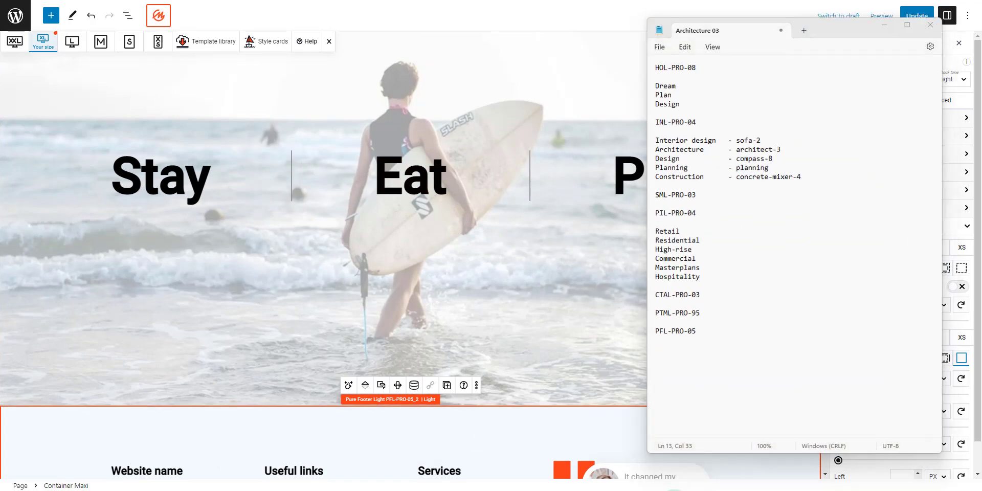
key(alt+Tab)
Step: Replace the hero headings Stay, Eat and Play with Dream, Plan and Design
click(168, 191)
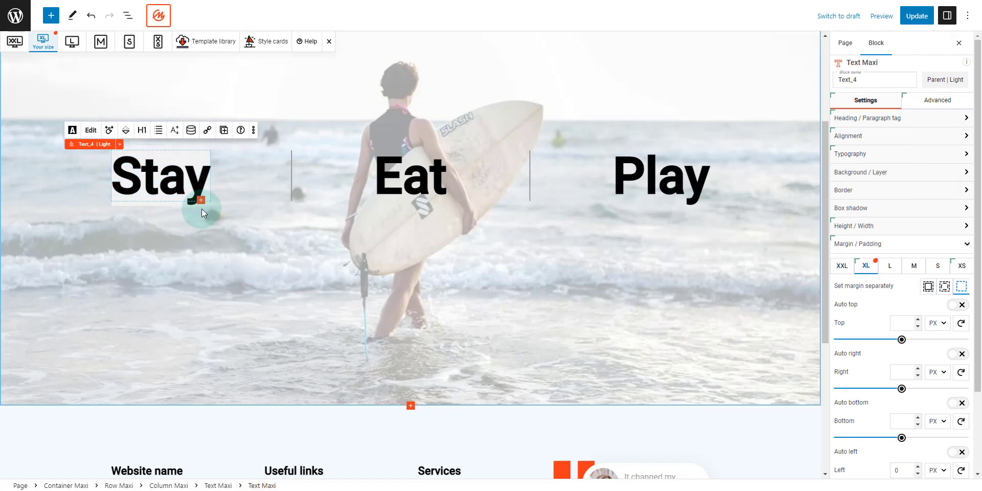
key(ctrl+a)
text(Dream)
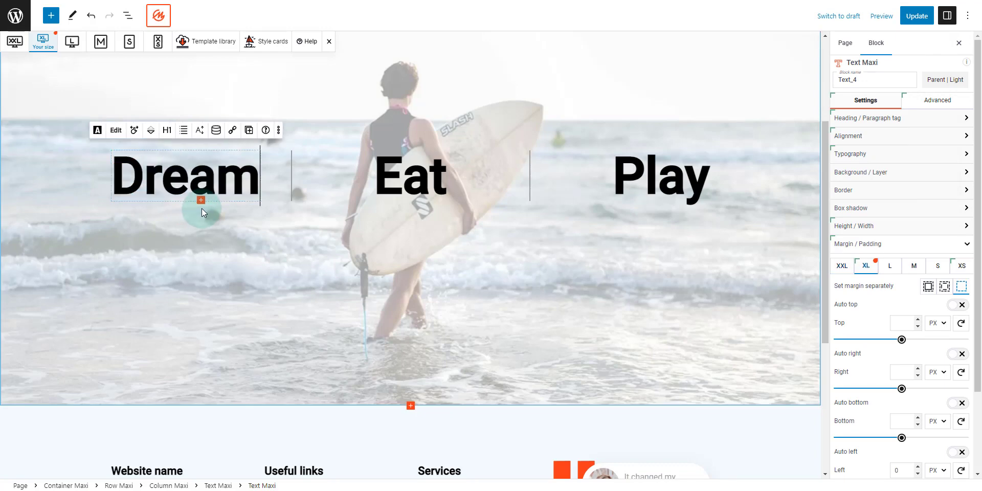
click(410, 193)
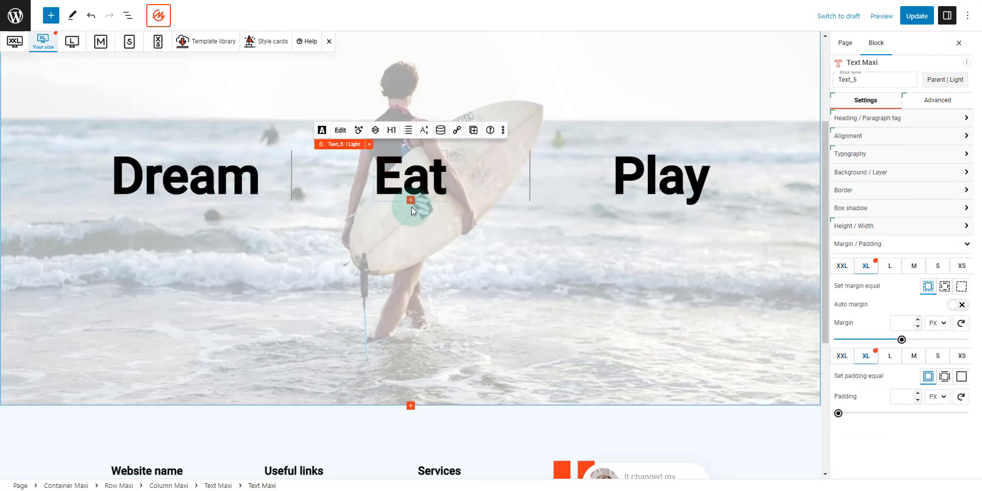
key(ctrl+a)
text(Plan)
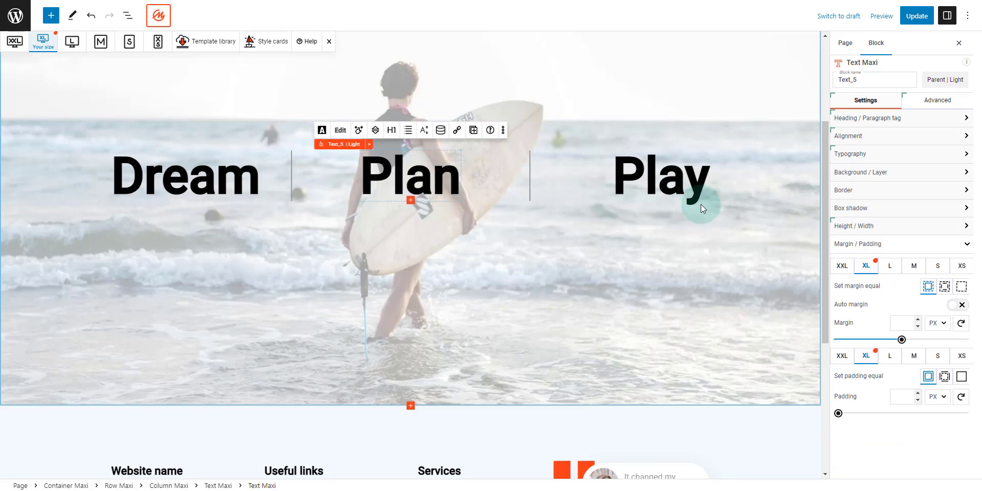
click(687, 183)
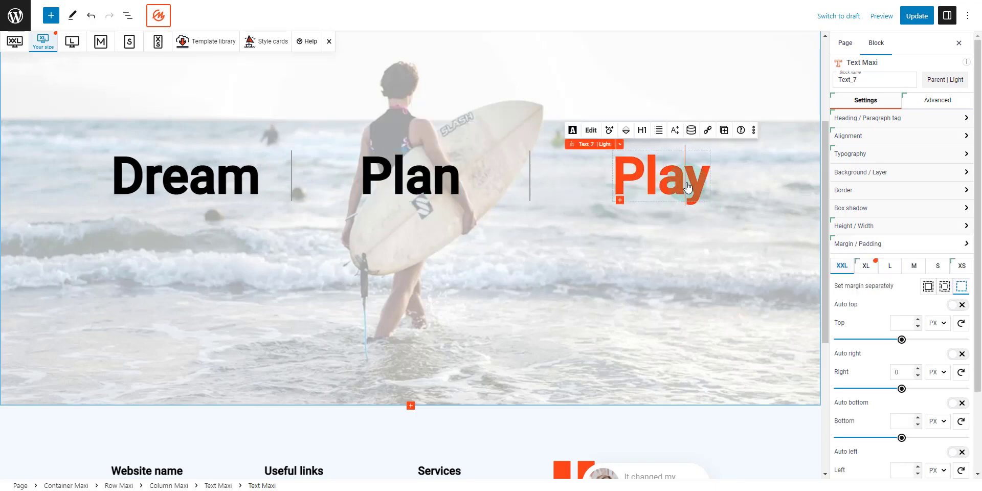
key(ctrl+a)
text(Design)
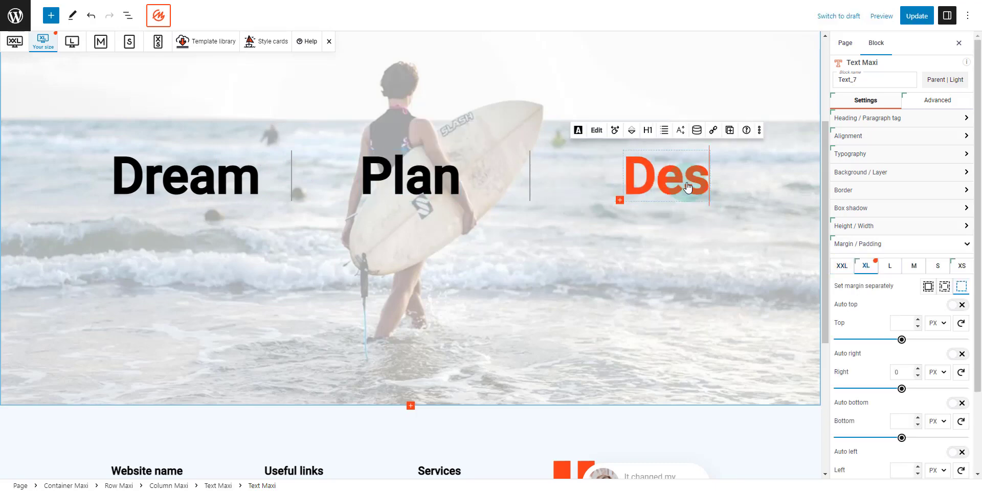
Step: Set the column size of the hero's middle column, holding Plan, to 33.33%
click(407, 176)
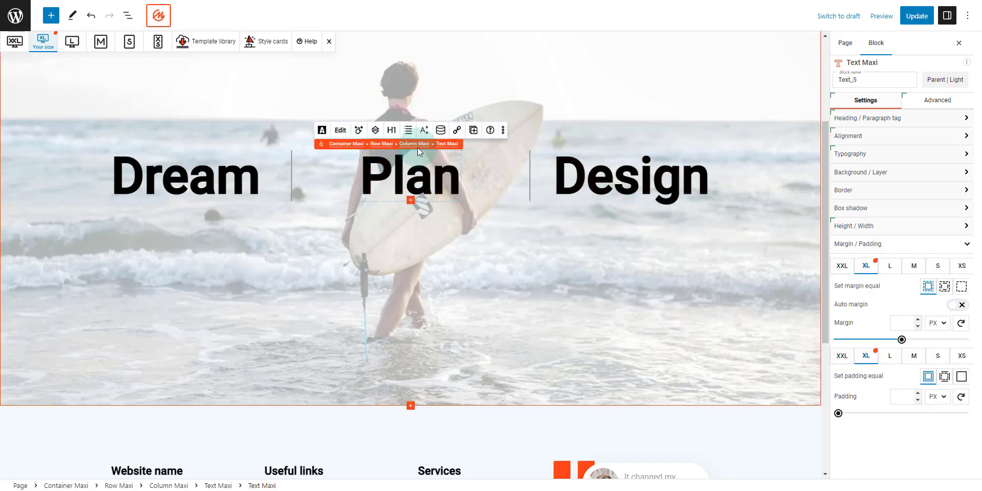
click(417, 146)
click(885, 118)
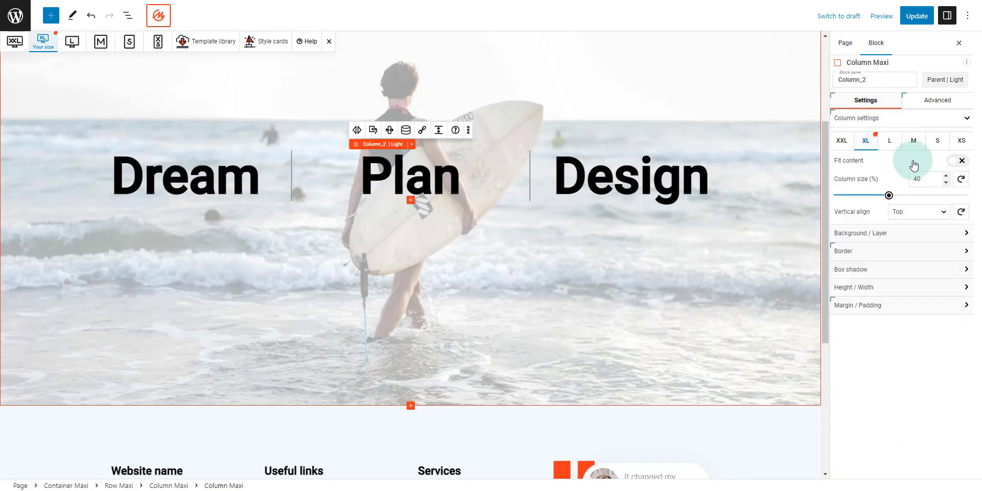
click(925, 180)
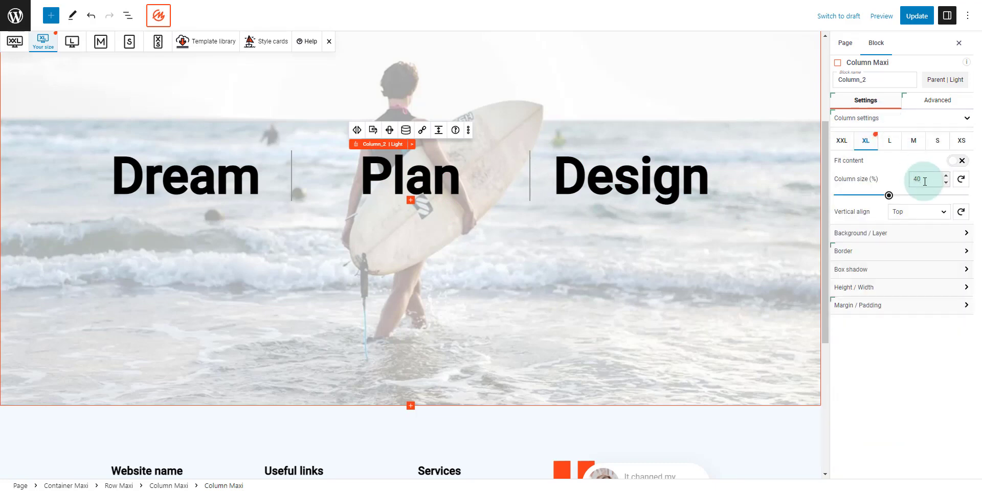
key(BackSpace)
key(BackSpace)
text(33.33)
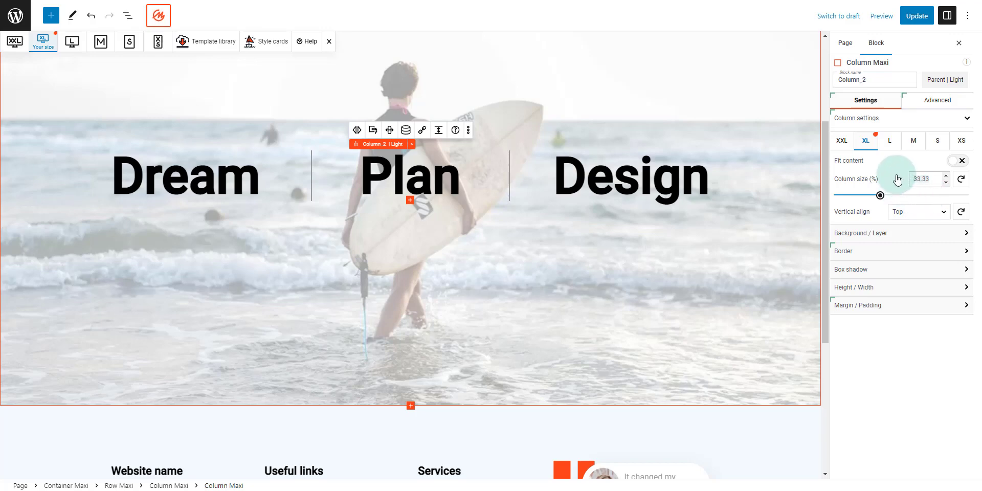
Step: Set the column size of the hero's Design and Dream columns to 33.33% each
click(638, 169)
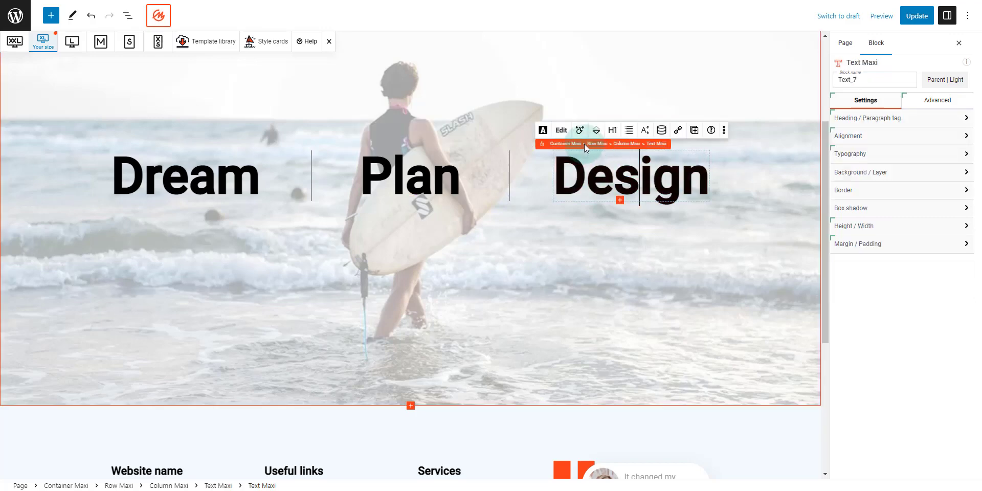
click(627, 144)
click(961, 179)
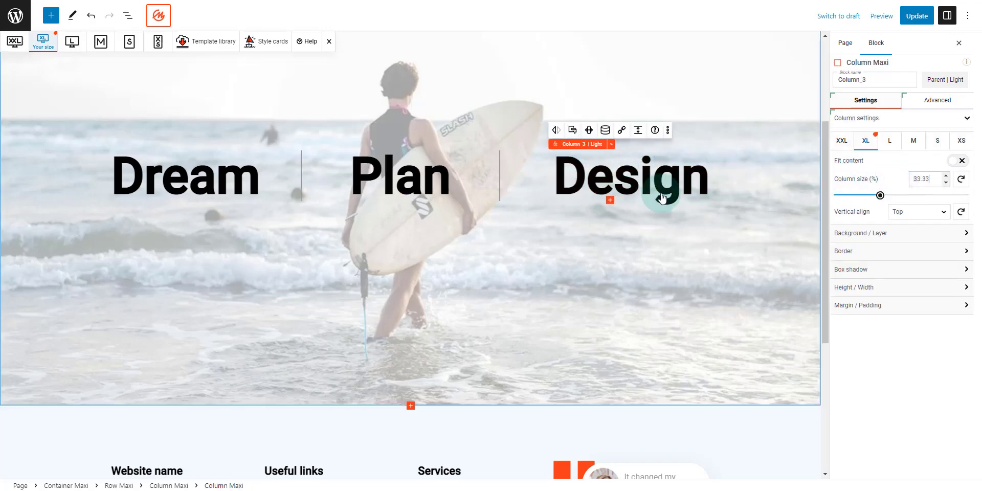
click(247, 166)
click(145, 144)
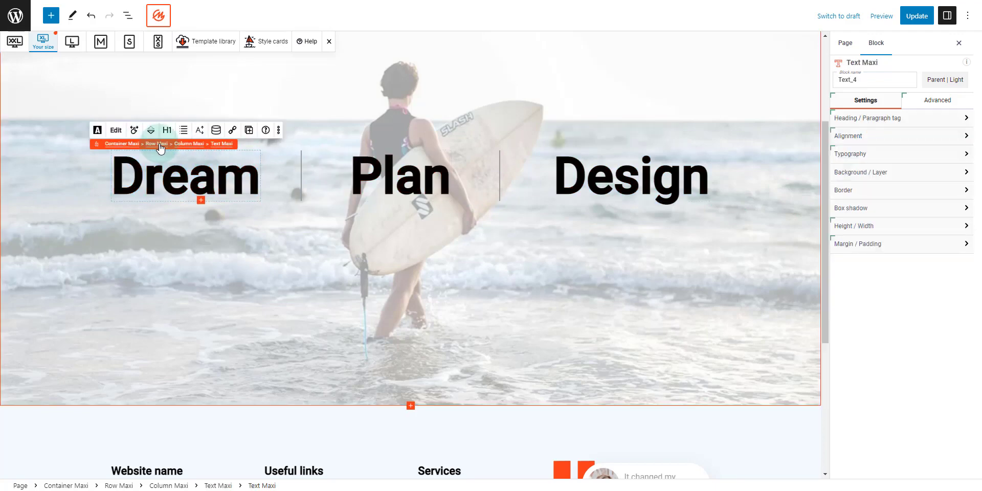
click(185, 144)
double_click(919, 179)
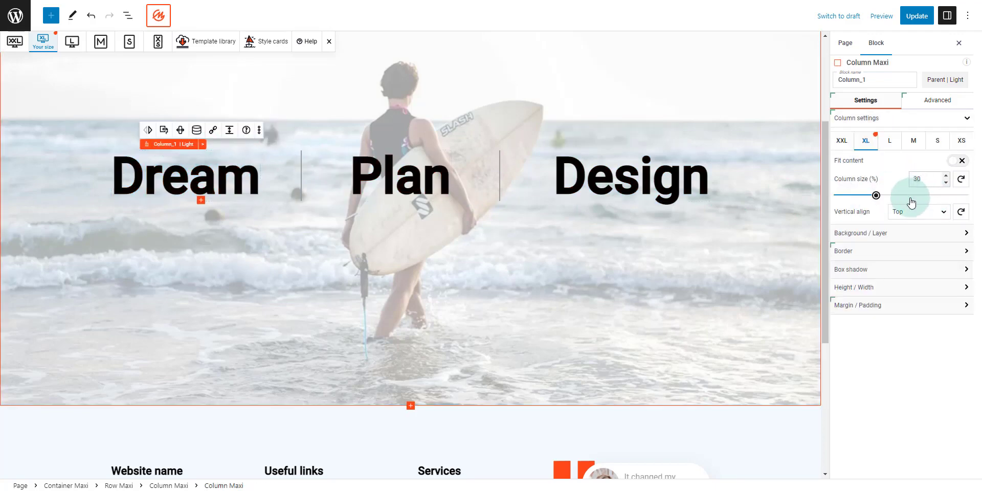
text(33.33)
Step: Check the Dream column's size and the hero layout at the M, S and XS breakpoints
click(913, 141)
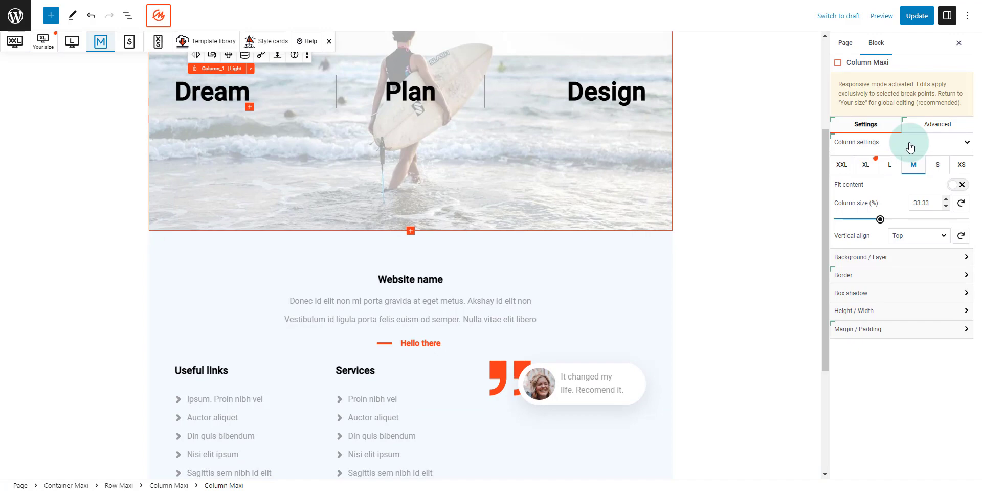
click(940, 166)
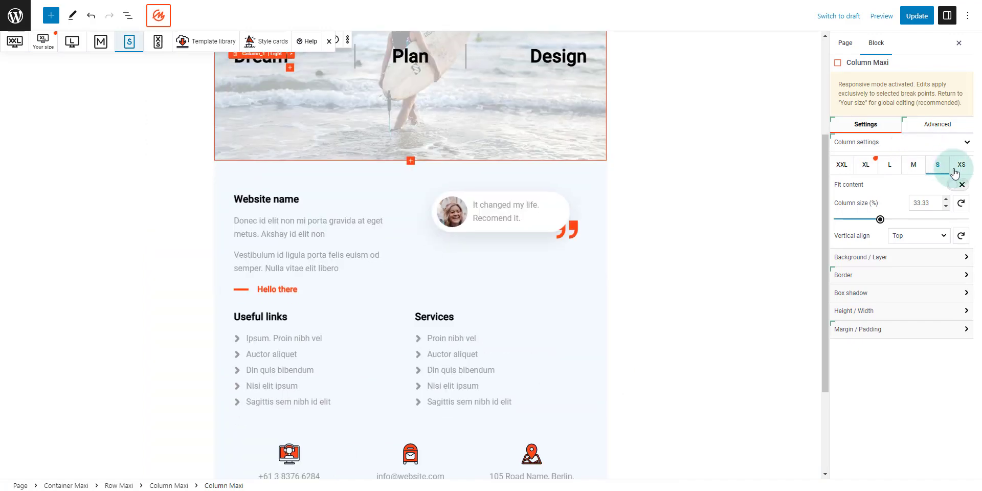
click(963, 166)
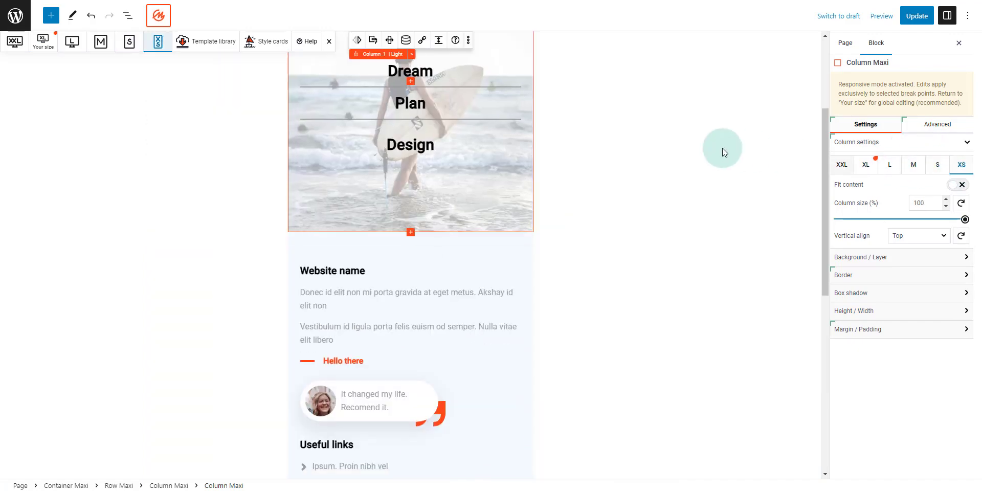
Step: Examine the Plan and Design columns' settings and the stacked hero headings at the XS breakpoint
click(453, 103)
scroll(434, 102, up, 1)
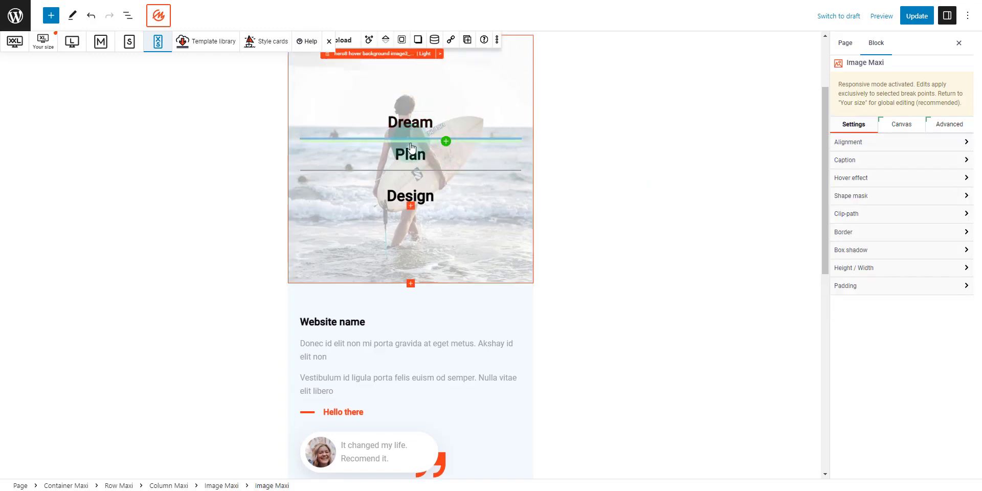
click(445, 141)
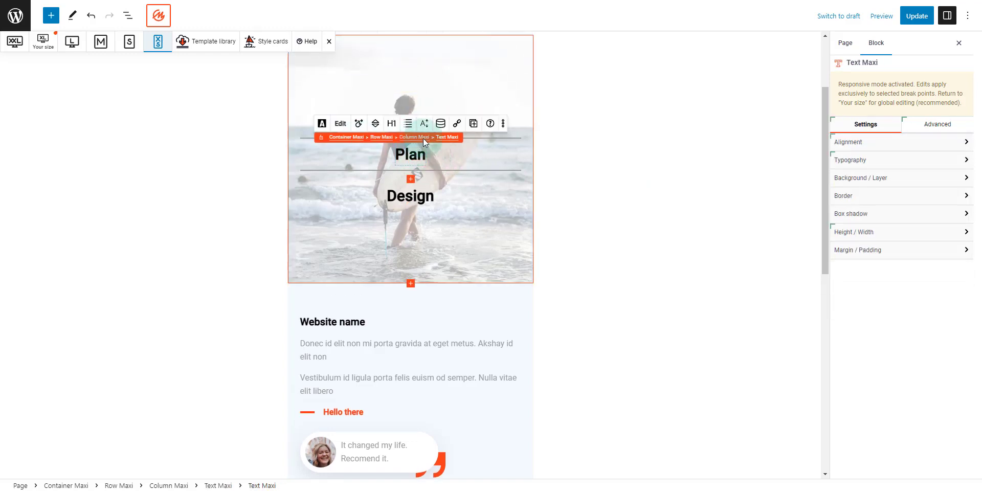
click(422, 137)
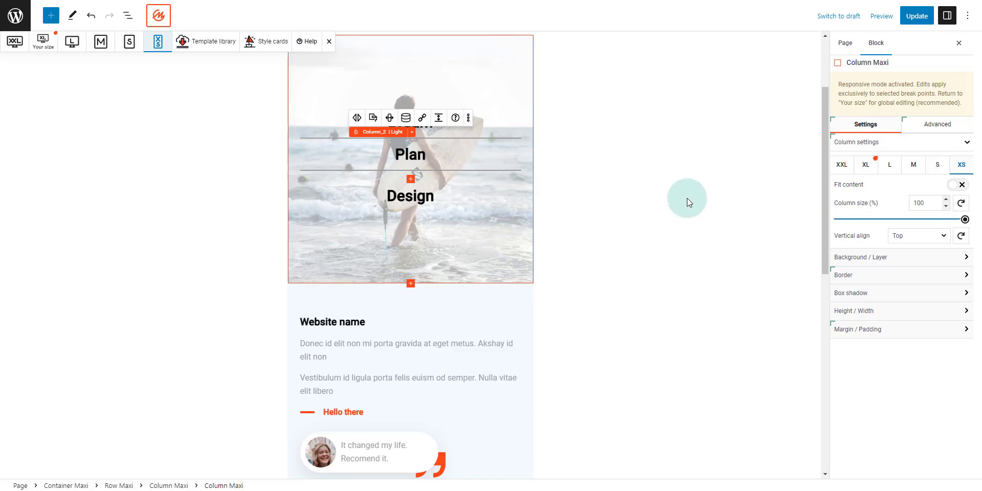
click(410, 196)
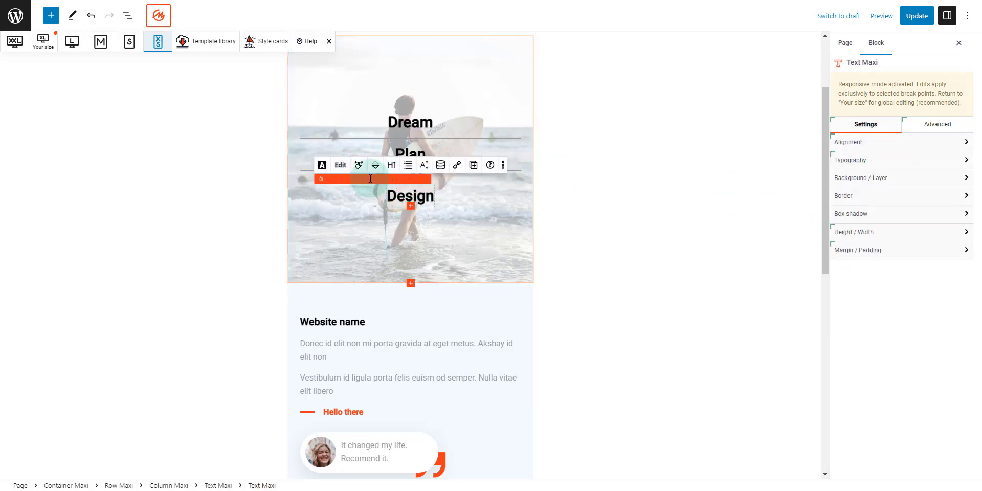
click(404, 181)
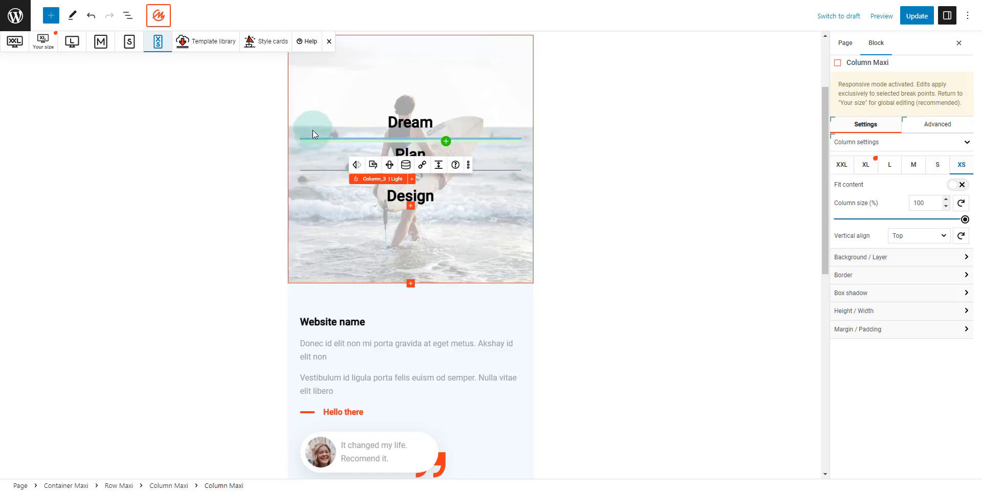
click(403, 122)
scroll(303, 215, up, 2)
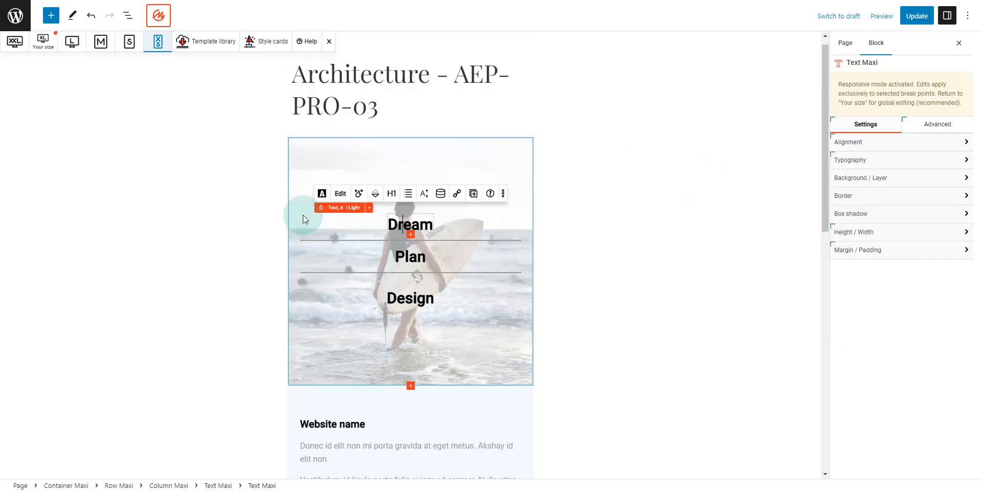
Step: Return to the base breakpoint and replace the hero container's background image with hol-pro-08-architecture-03-1.webp from the media library
click(43, 41)
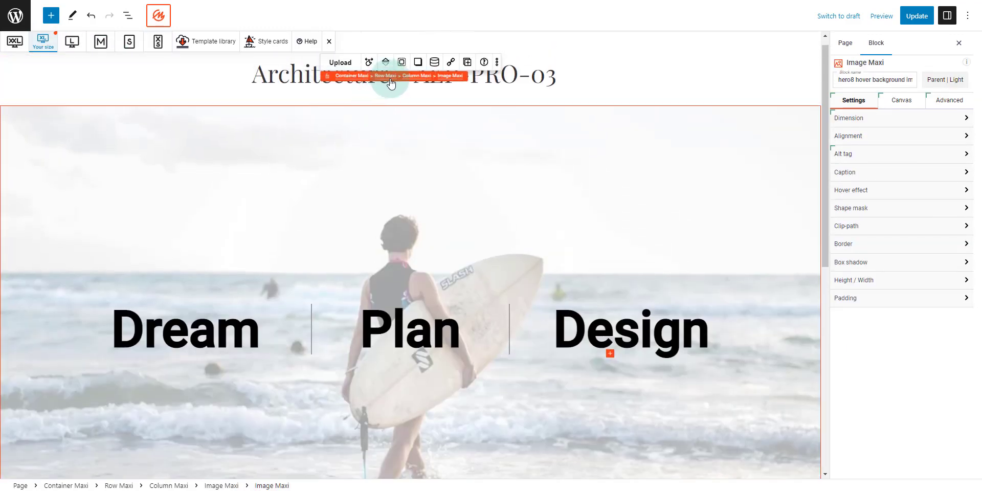
click(361, 76)
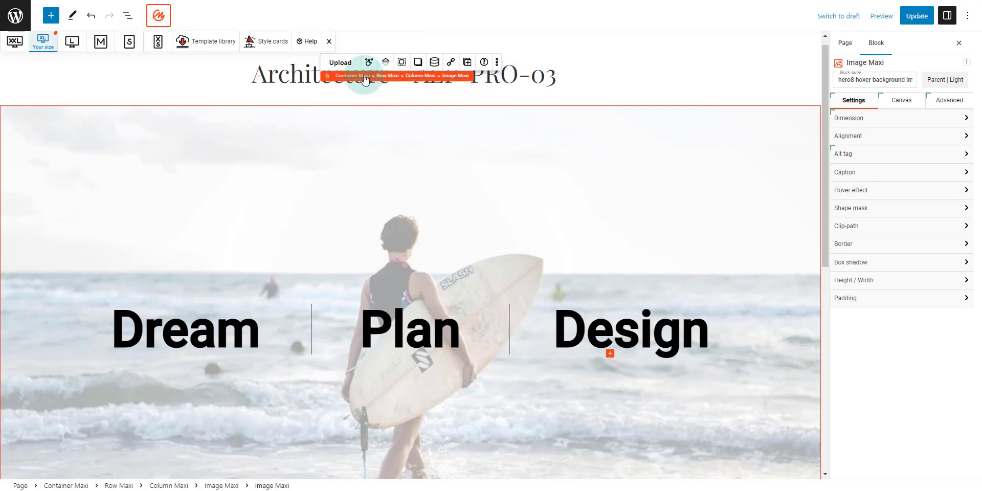
click(850, 153)
click(882, 193)
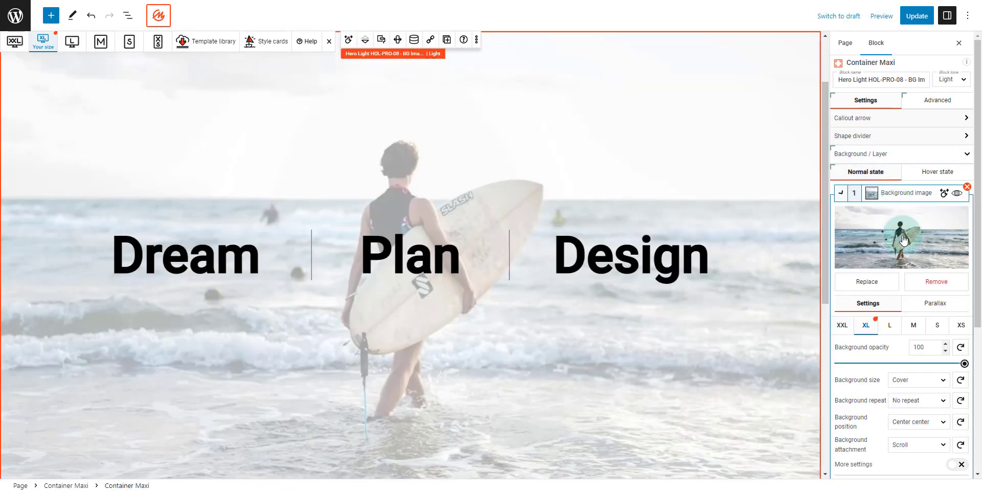
click(885, 235)
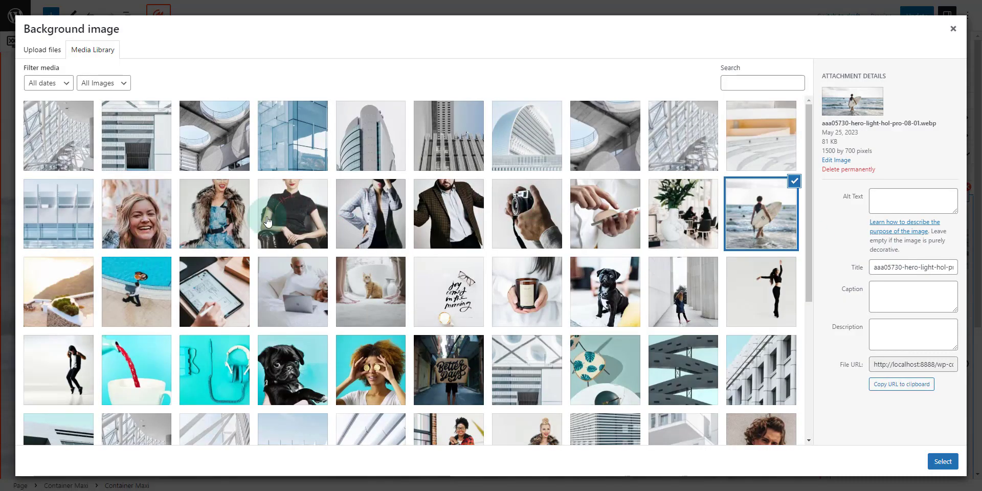
click(72, 204)
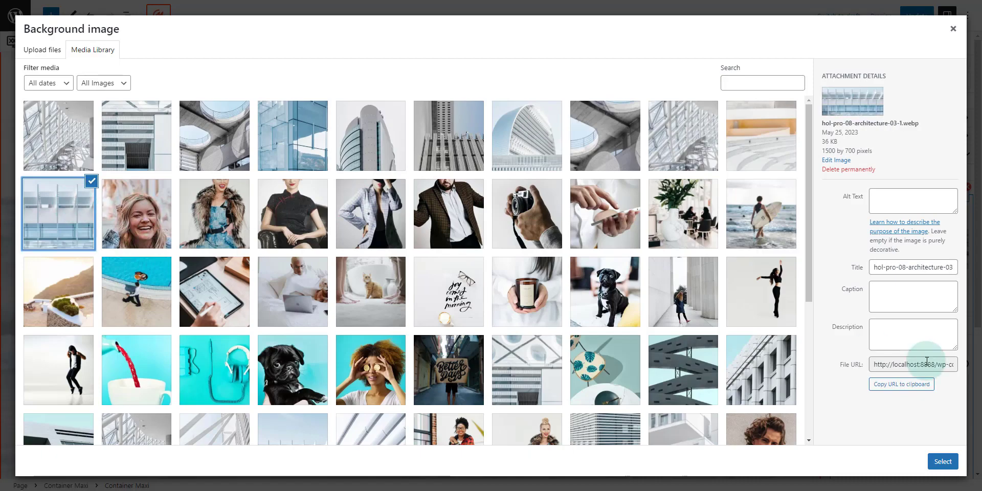
click(943, 462)
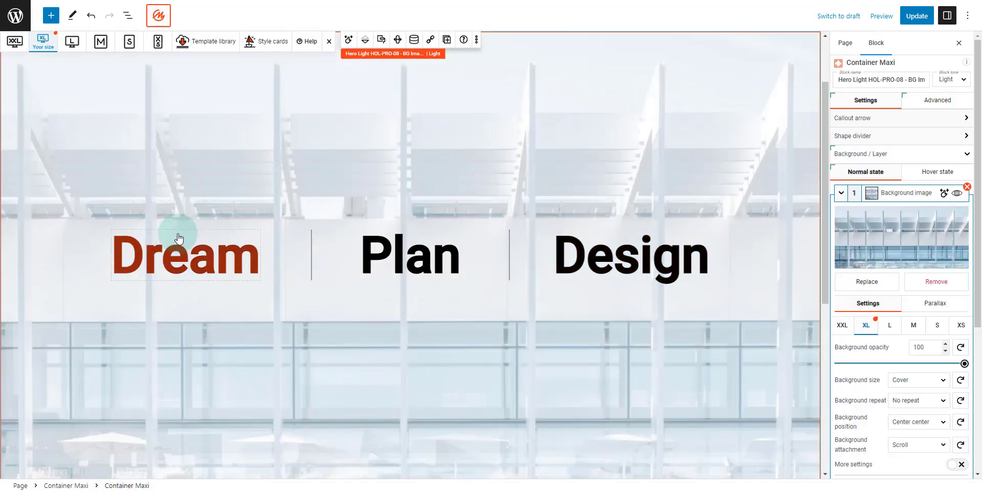
Step: Replace the hover background image in the hero's Dream column with hol-pro-08-architecture-03-2.webp from the media library
click(128, 16)
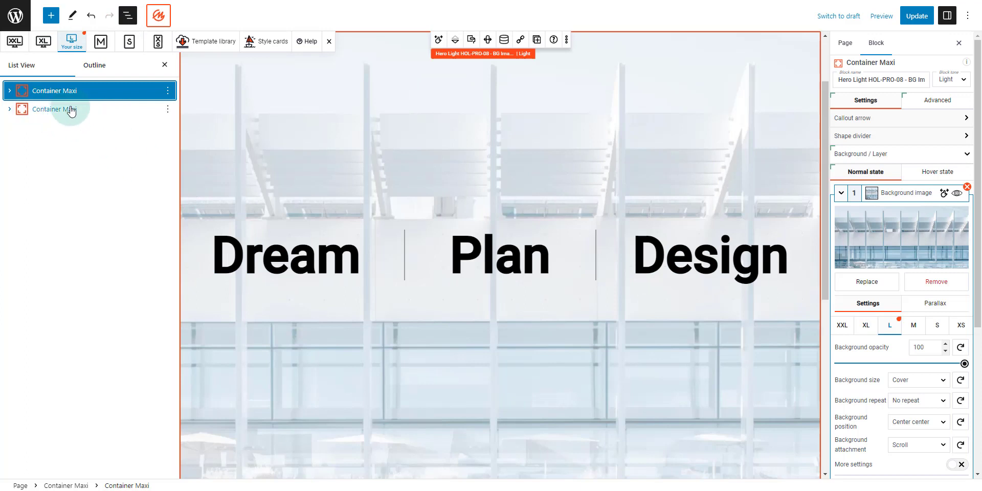
click(296, 247)
click(98, 168)
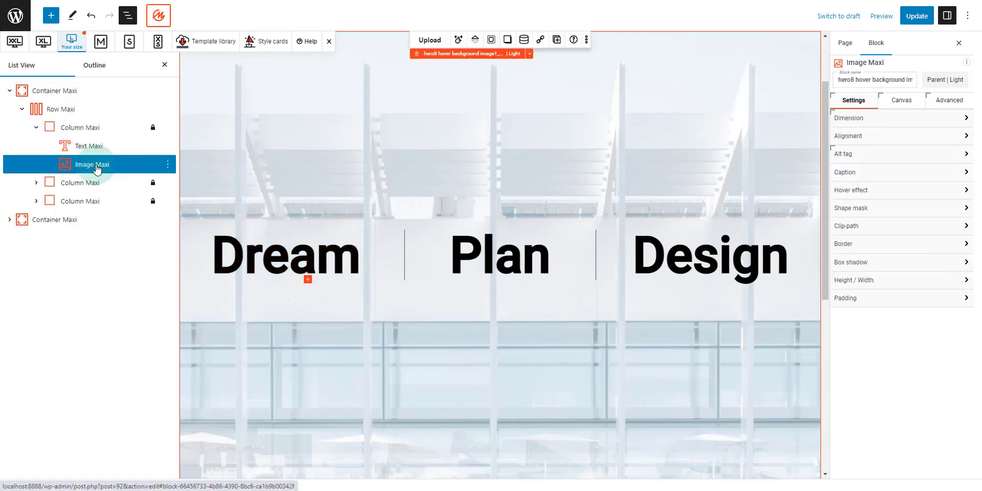
click(127, 15)
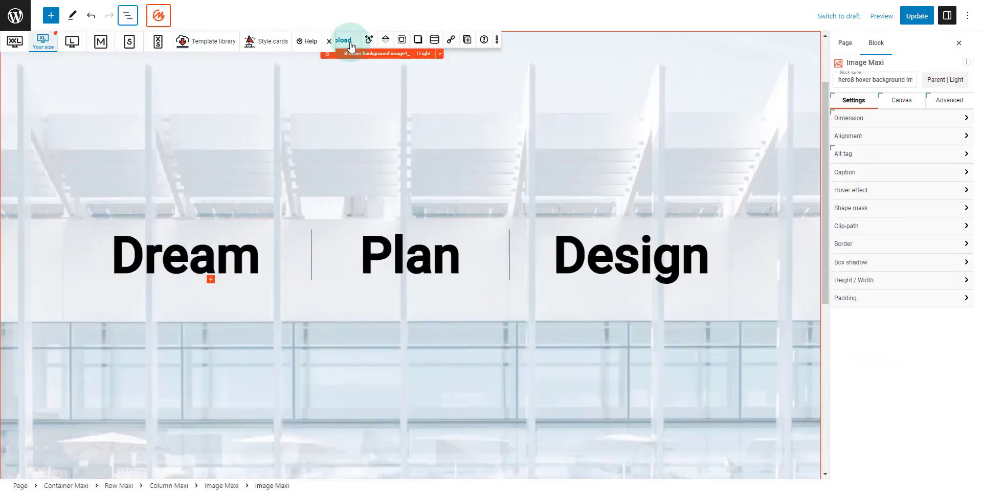
click(350, 45)
click(754, 157)
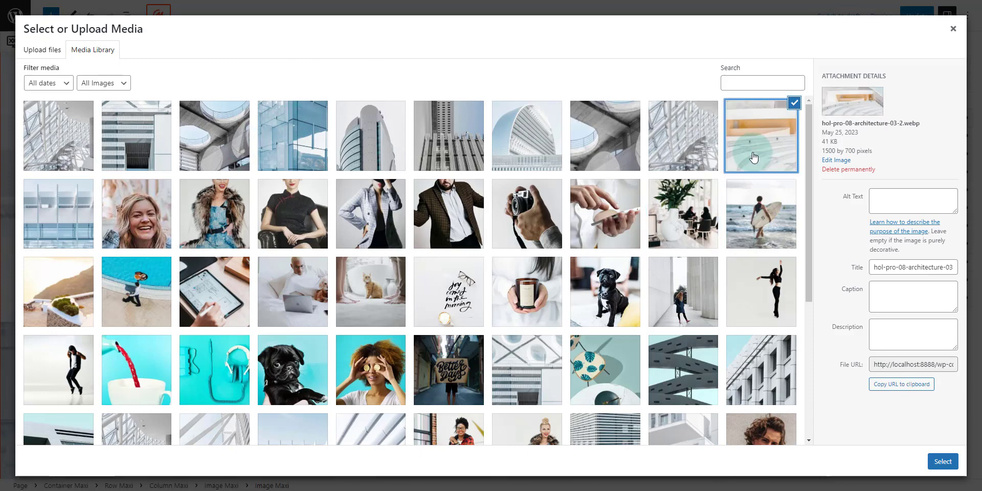
click(952, 465)
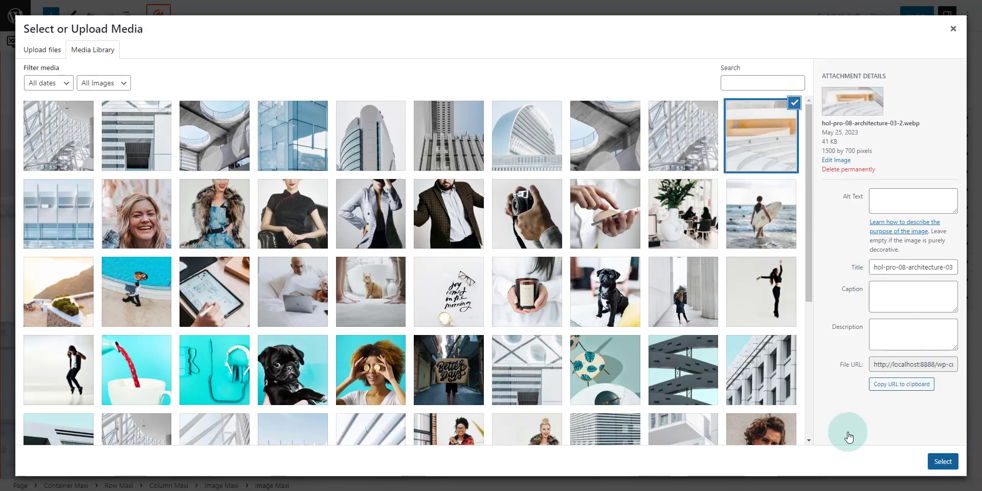
Step: Replace the hover background image in the hero's Plan column with hol-pro-08-architecture-03-3.webp
click(404, 258)
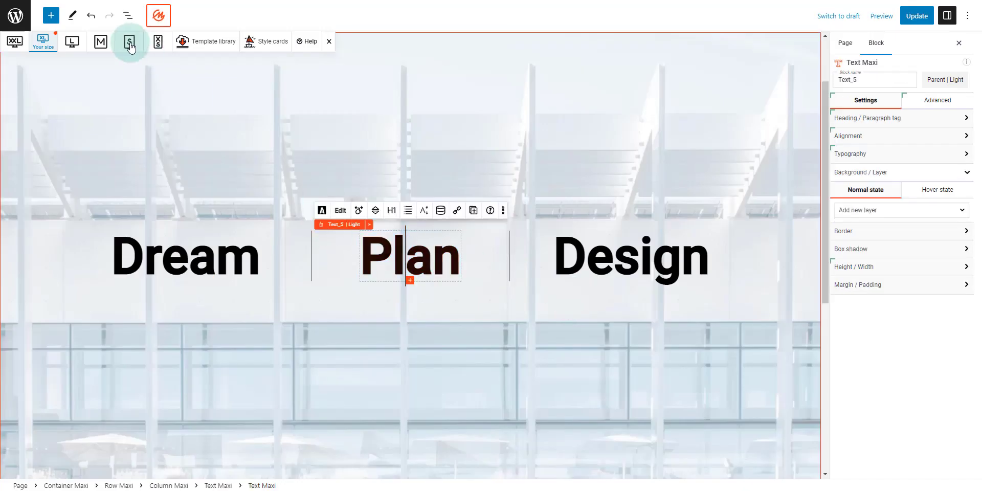
click(128, 15)
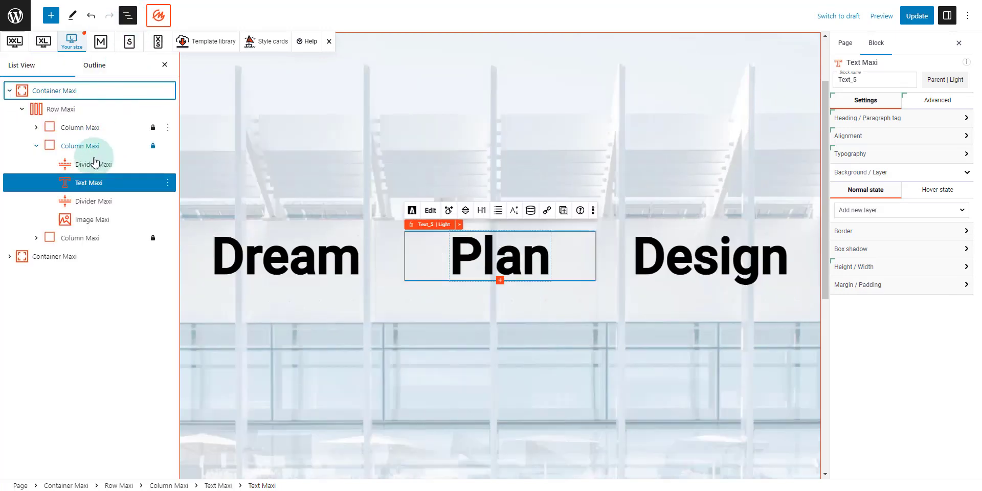
click(71, 219)
click(128, 16)
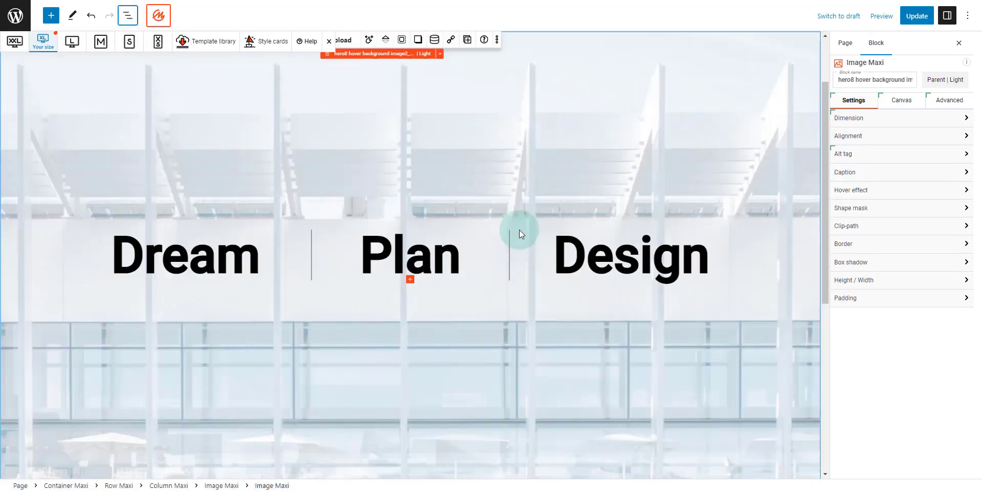
click(350, 42)
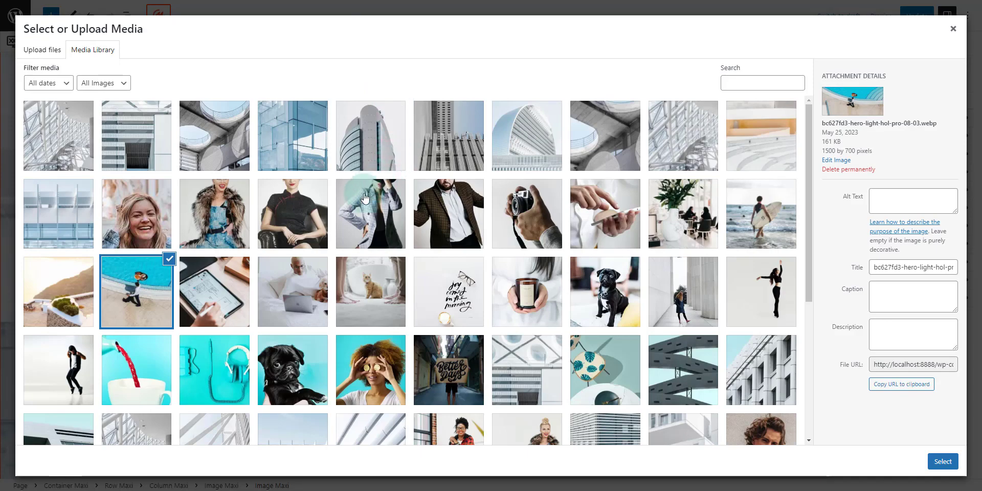
click(708, 152)
click(928, 385)
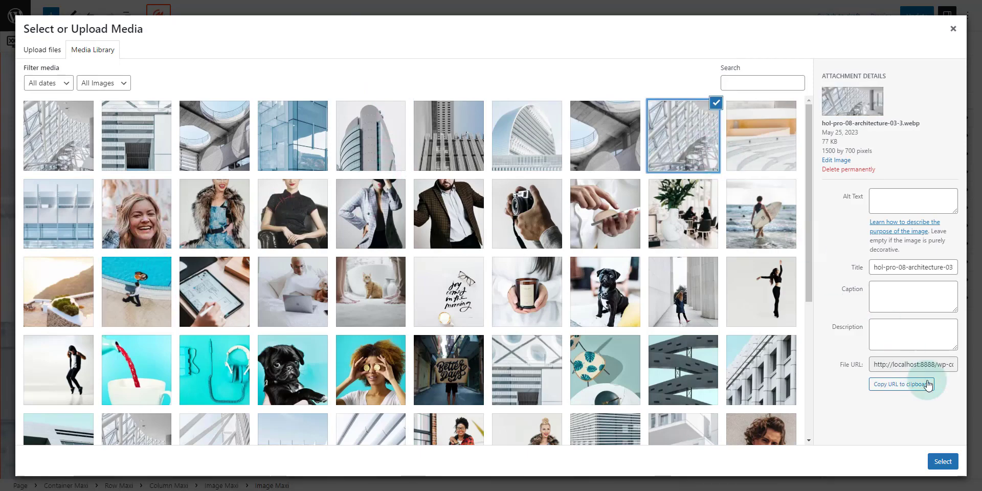
click(943, 464)
Step: Replace the hover background image in the hero's Design column with the grey curved concrete building photo from the media library
click(674, 187)
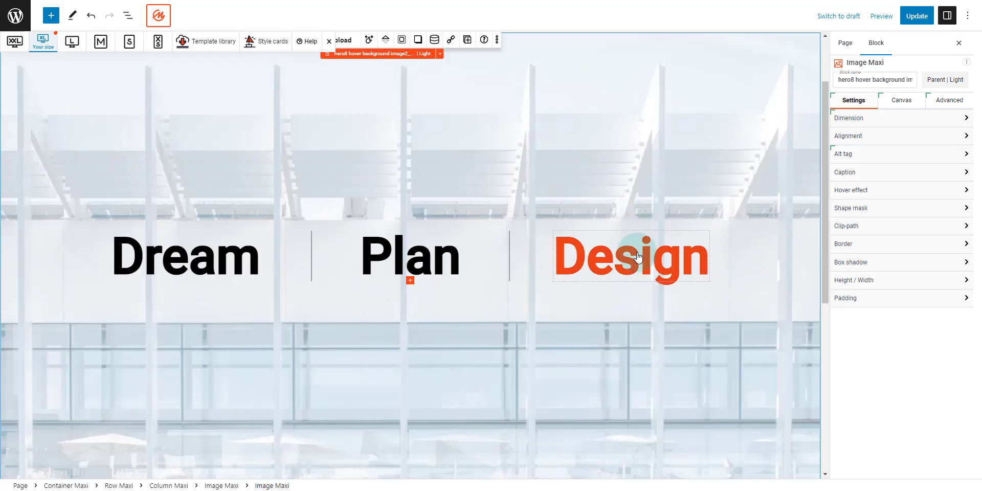
click(599, 241)
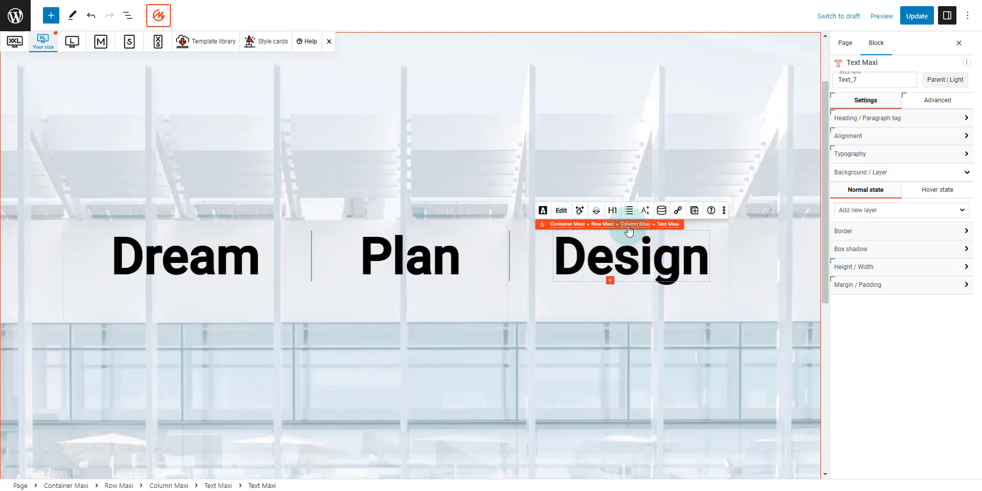
click(130, 18)
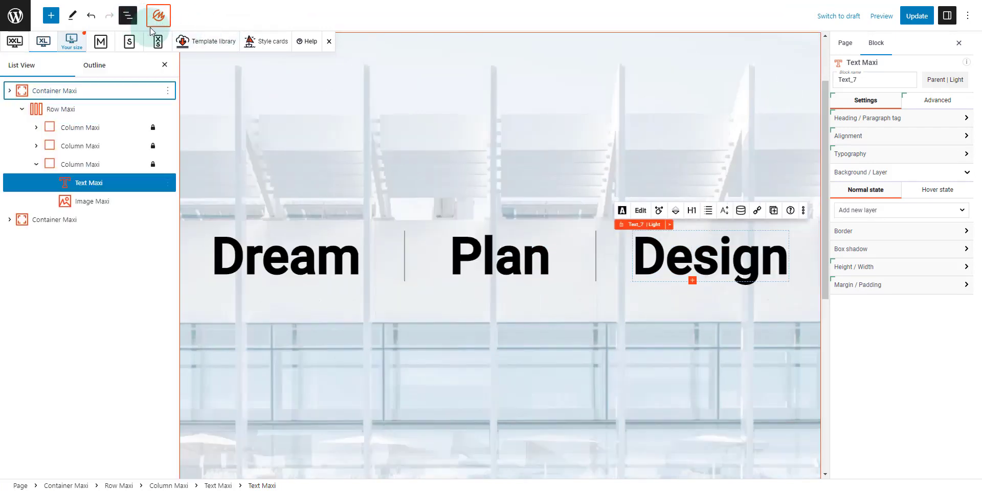
click(95, 202)
click(128, 15)
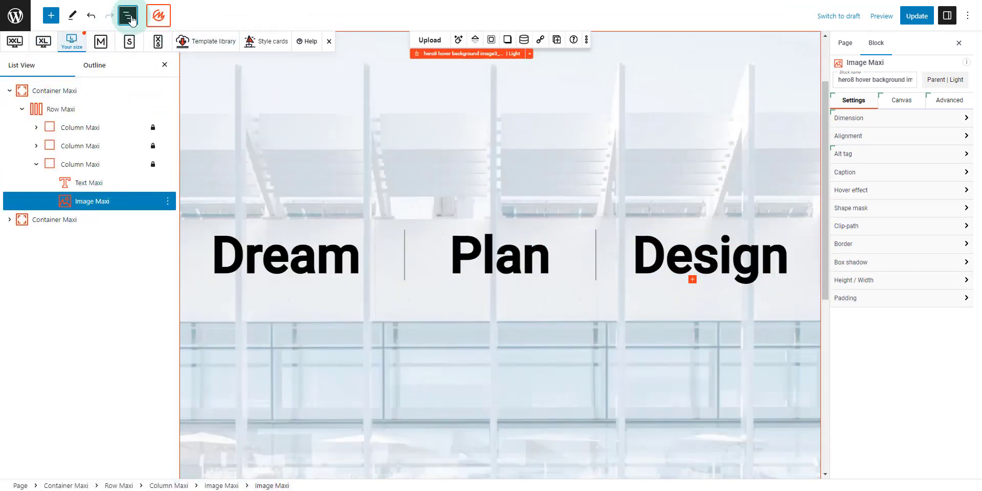
click(346, 40)
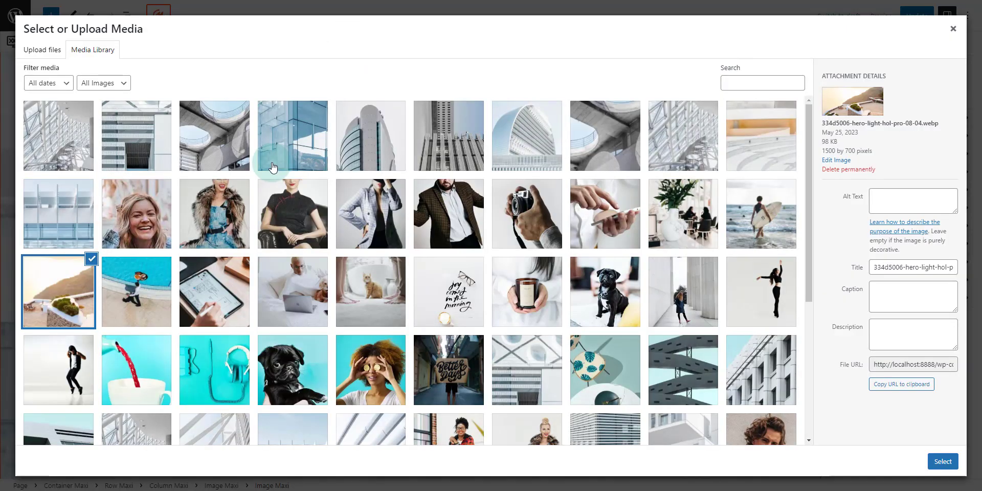
click(665, 139)
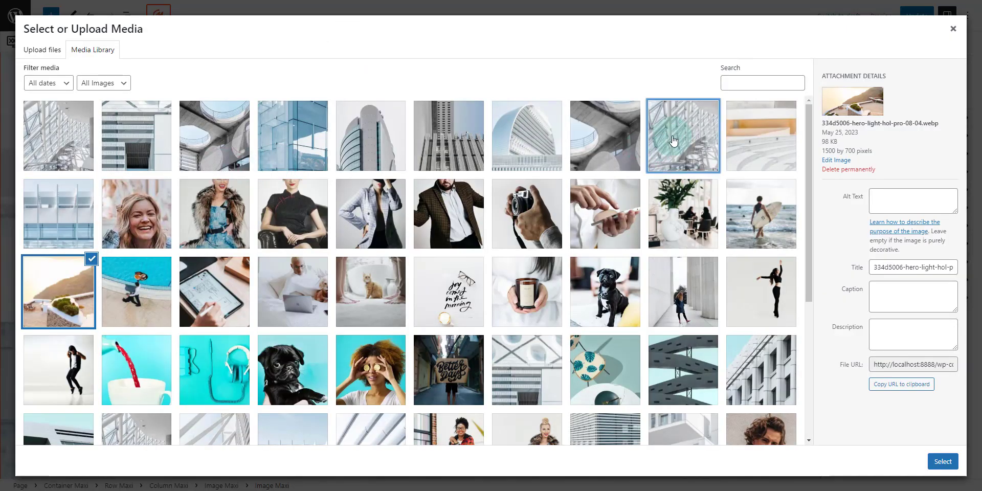
click(614, 134)
click(944, 461)
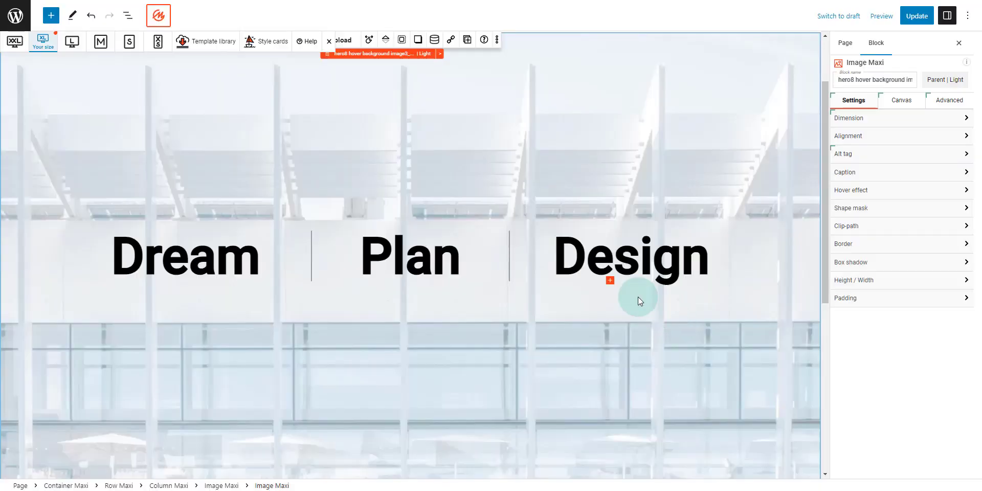
Step: Check the Architecture 03 notes, then insert the Icon Light INL-PRO-04 pattern between the hero and the footer, filtering the library by 04 and Icon
scroll(413, 152, down, 5)
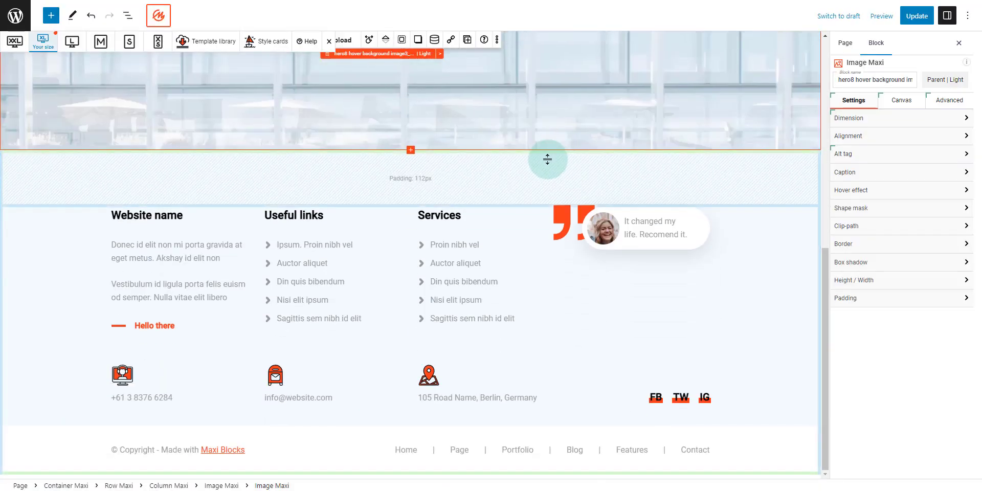
click(676, 487)
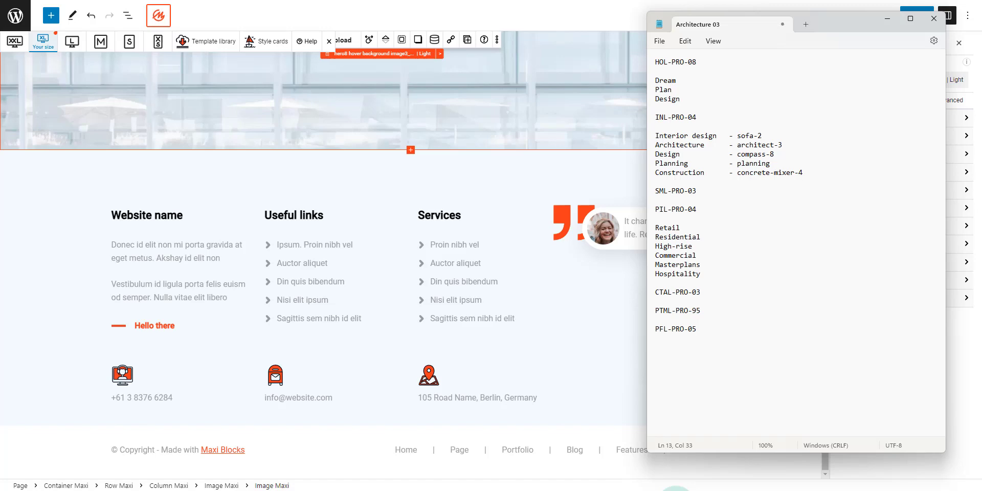
click(518, 256)
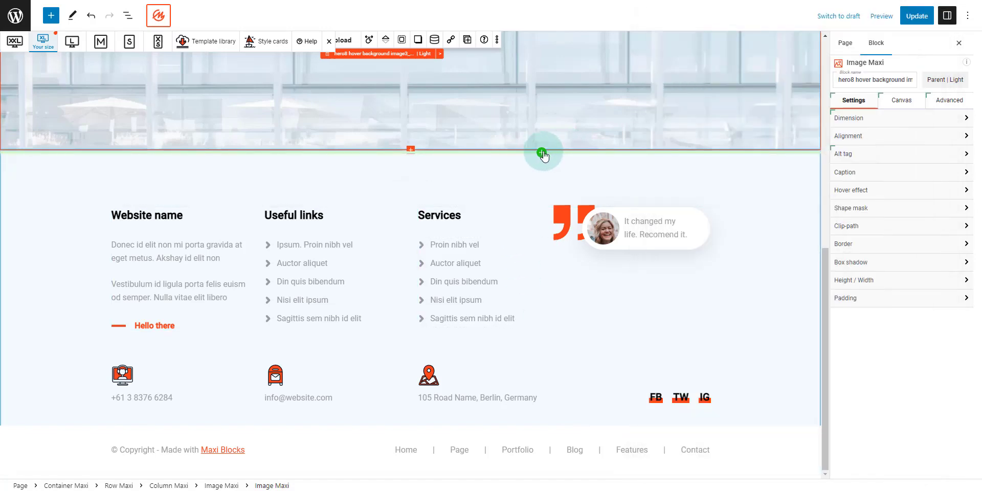
click(542, 153)
click(356, 226)
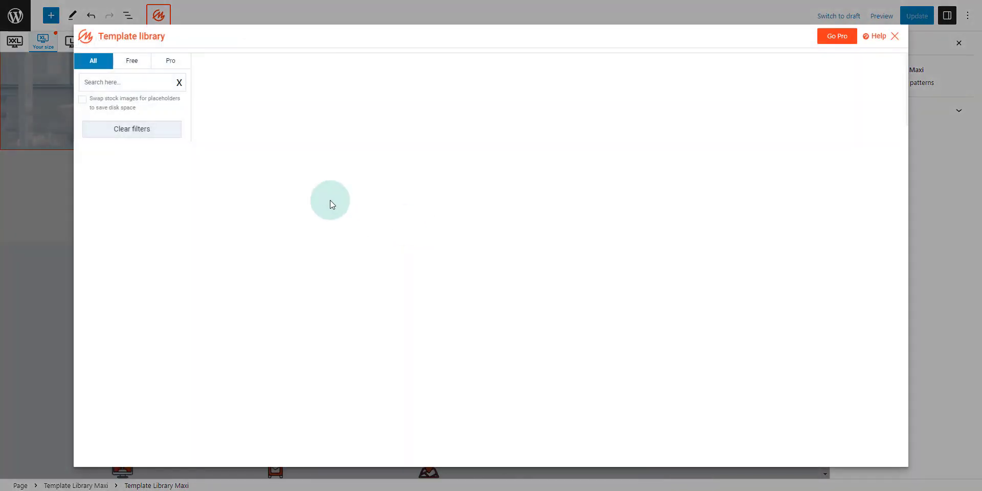
click(109, 102)
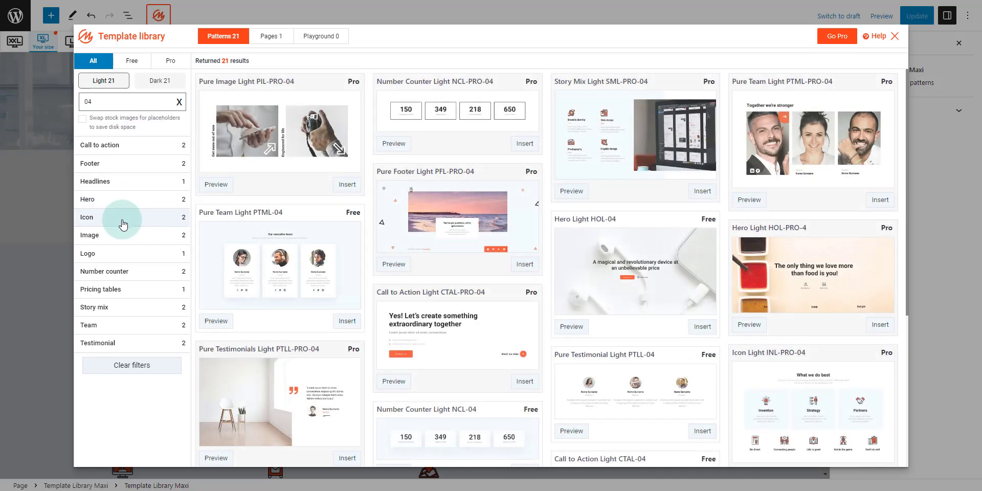
click(176, 214)
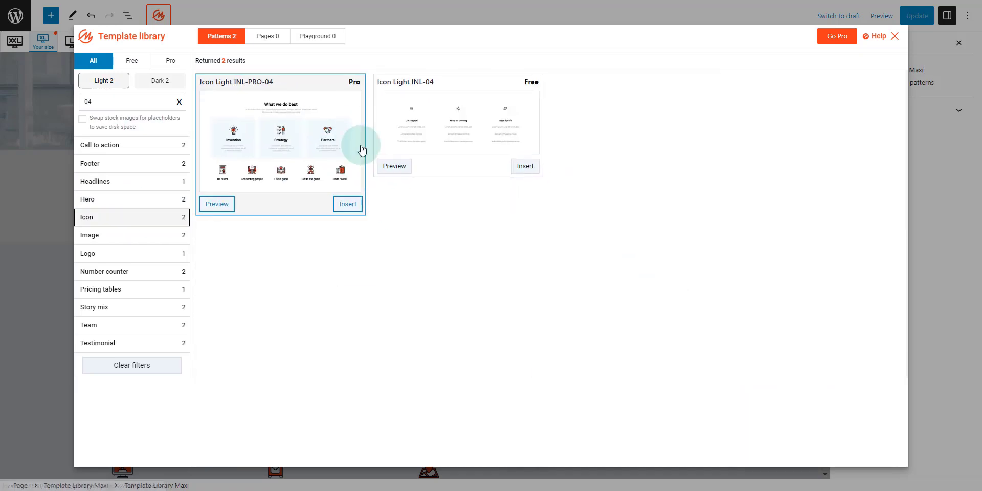
click(353, 207)
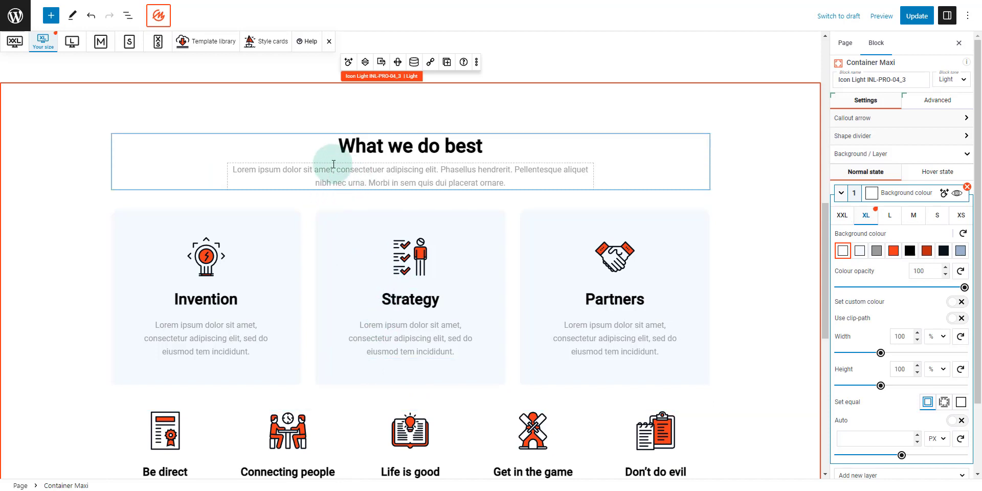
Step: Clear the top and bottom margins of the icon section's container at the XL and S breakpoints
click(870, 159)
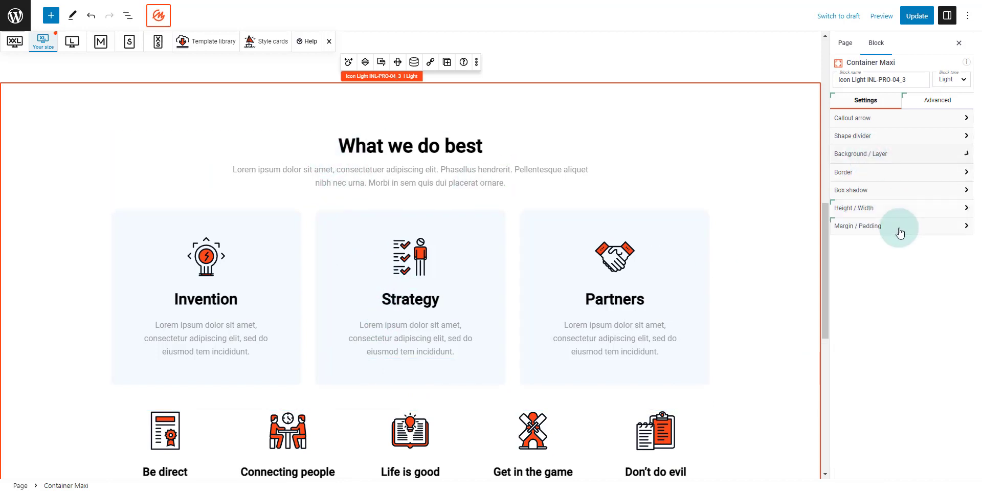
click(899, 228)
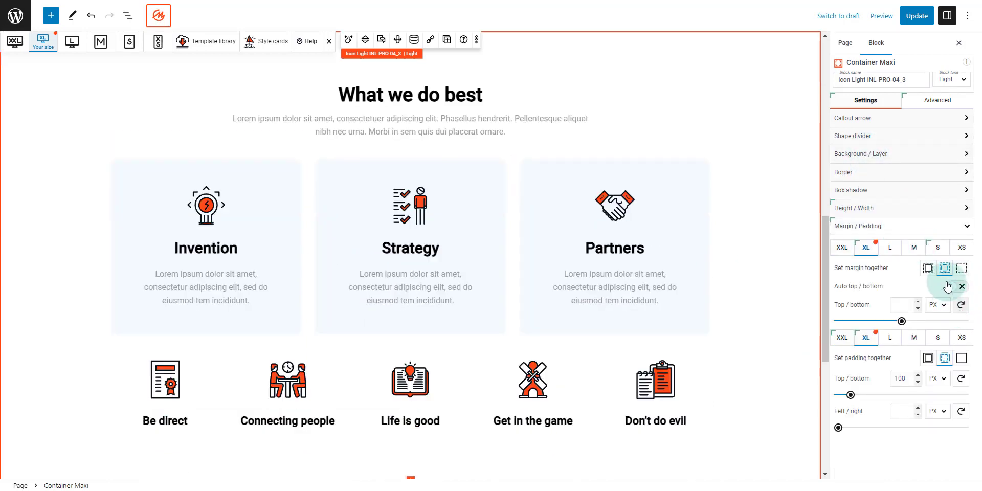
click(938, 248)
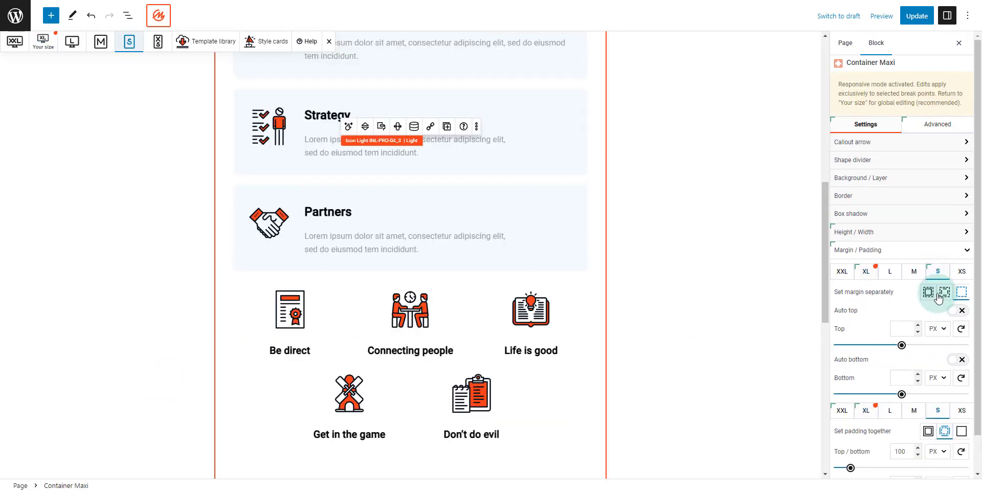
click(866, 271)
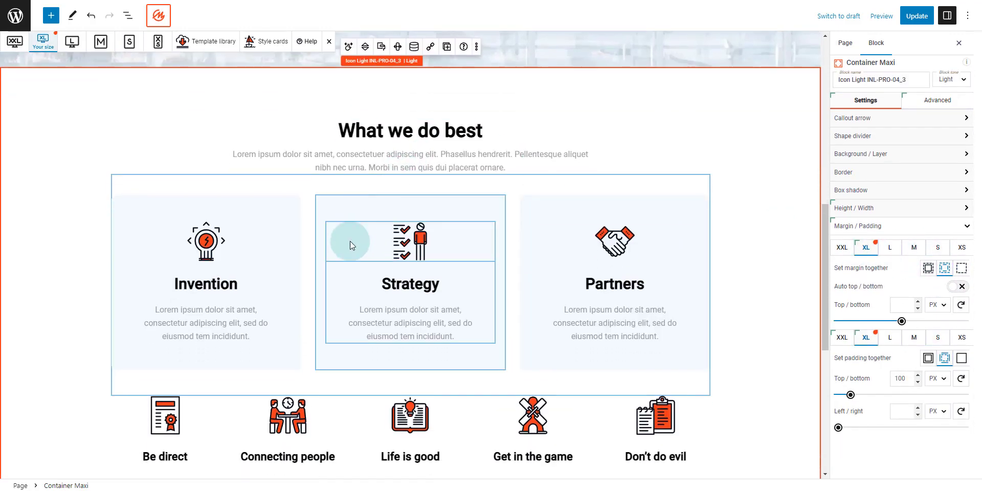
scroll(350, 241, down, 3)
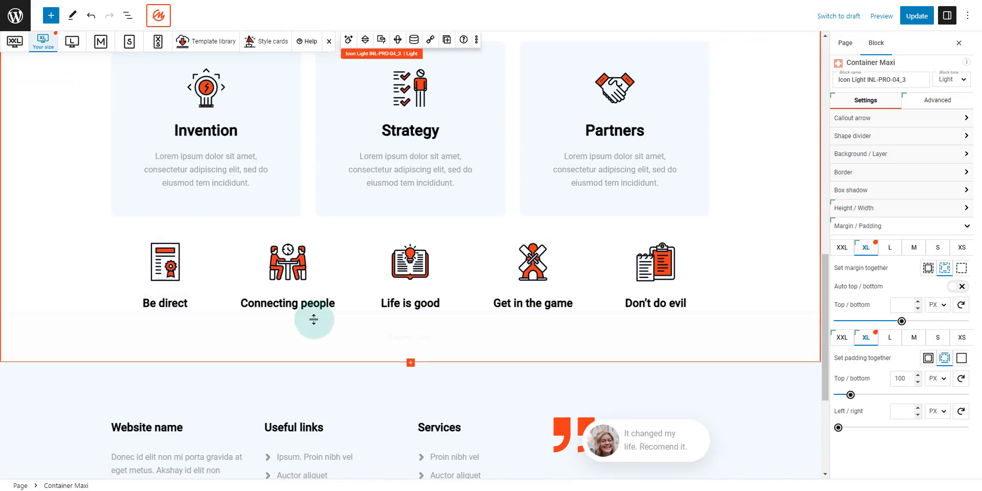
Step: Replace the "Be direct" heading with "Interior design" copied from the Architecture 03 notes, and swap its icon for Sofa 2
key(alt+Tab)
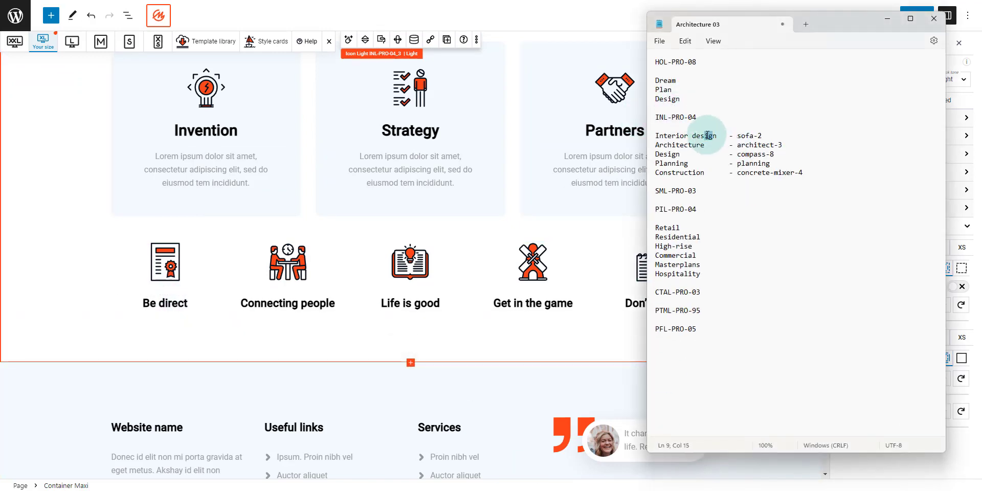
drag(717, 137, 682, 131)
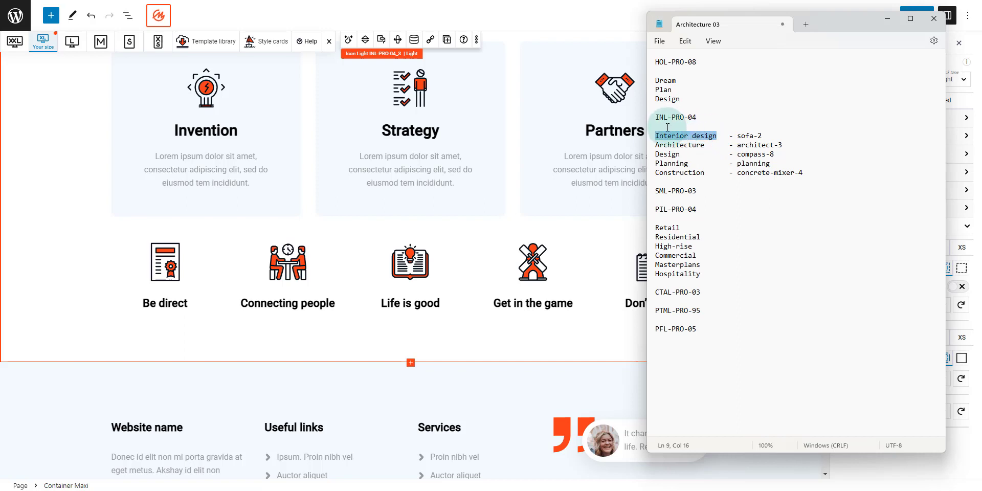
click(182, 301)
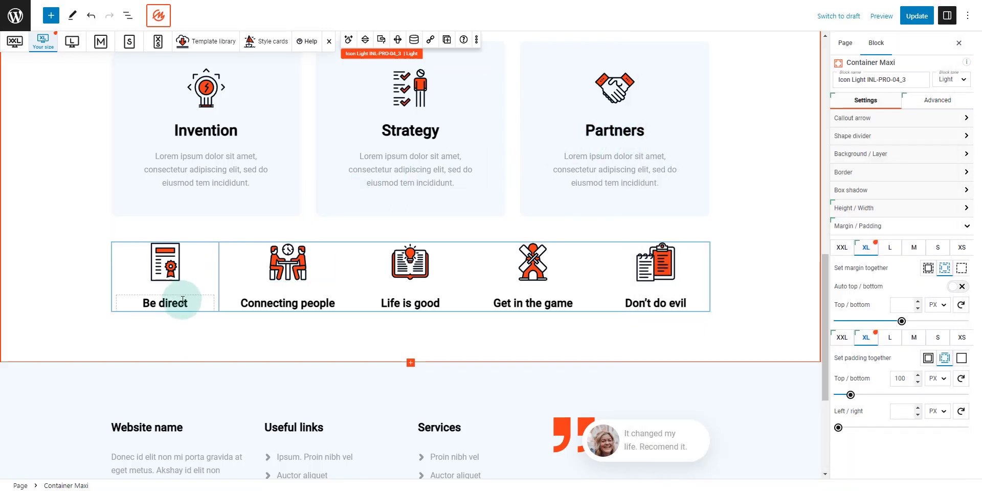
triple_click(182, 301)
text(Interior design)
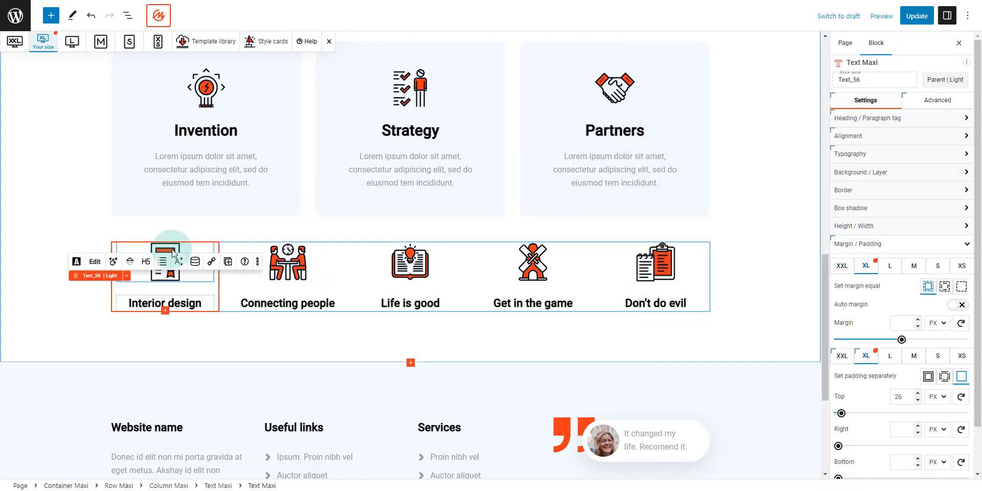
click(173, 254)
click(203, 252)
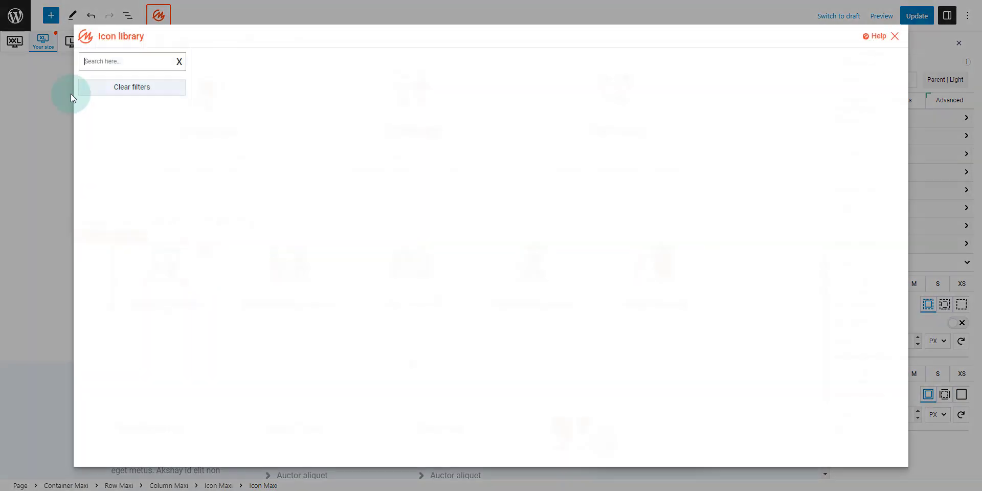
text(sofa)
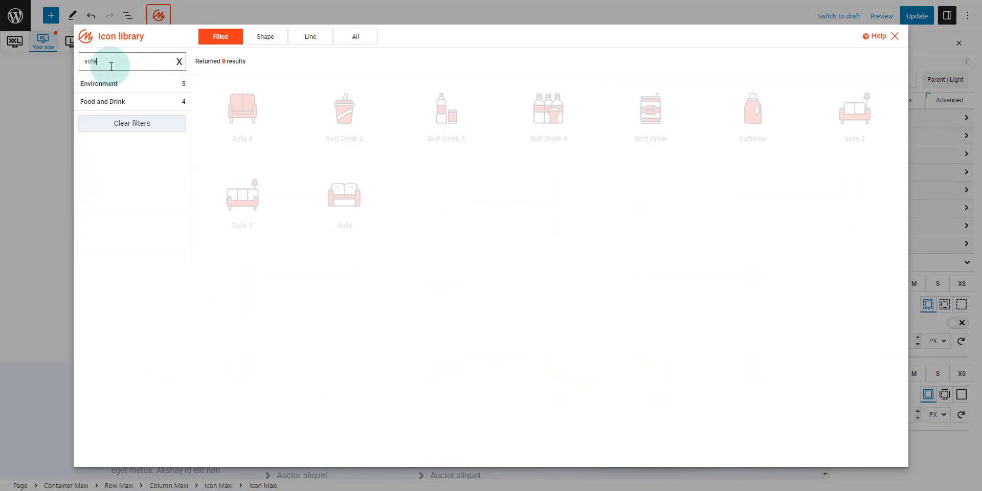
click(350, 124)
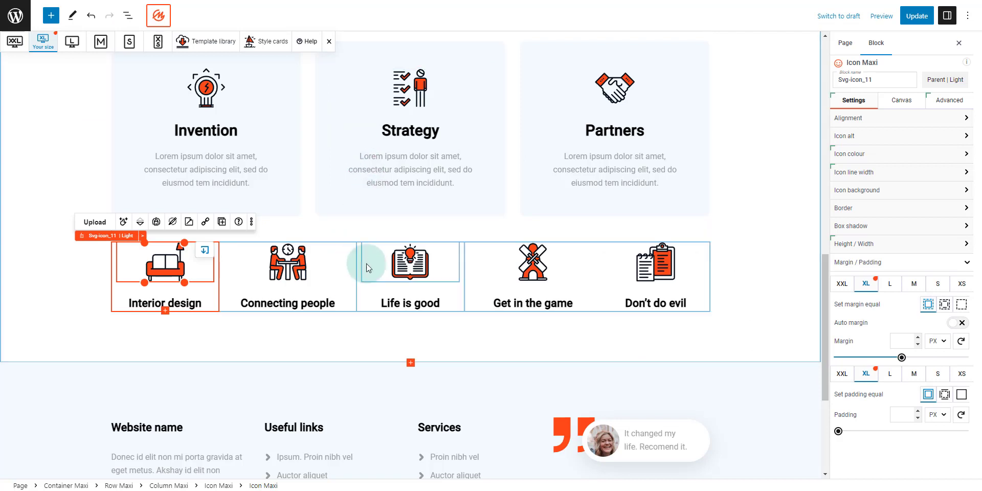
Step: Swap the "Connecting people" icon for Architect 3 and replace the heading with "Architecture" from the Architecture 03 notes
click(675, 490)
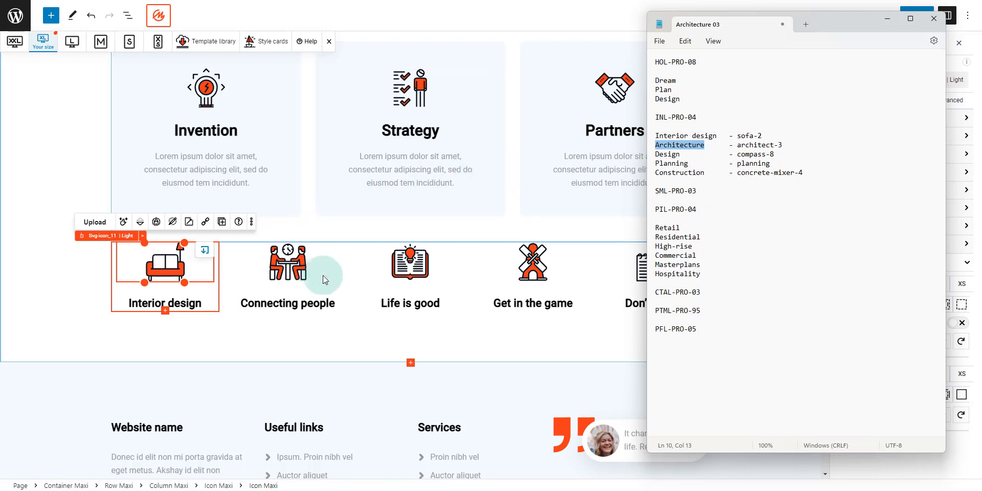
click(296, 272)
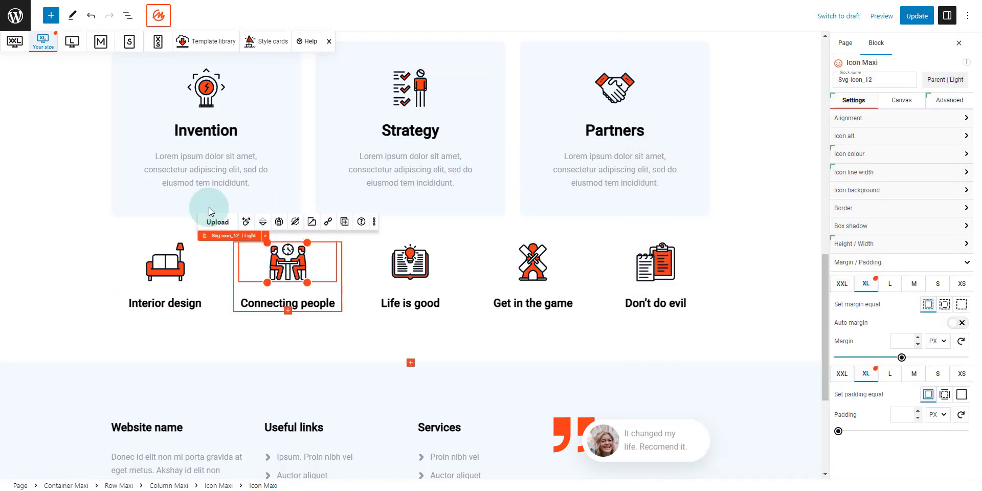
click(212, 219)
click(128, 61)
text(ar)
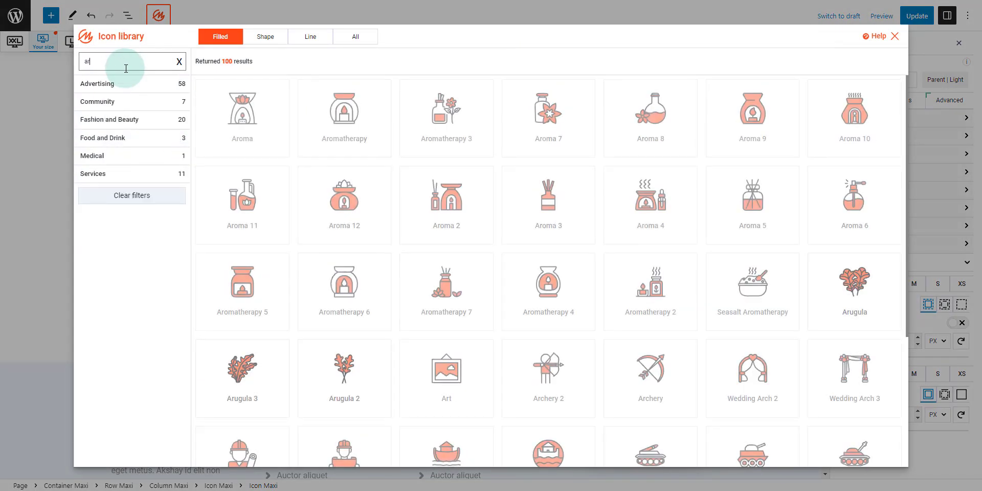
text(ch)
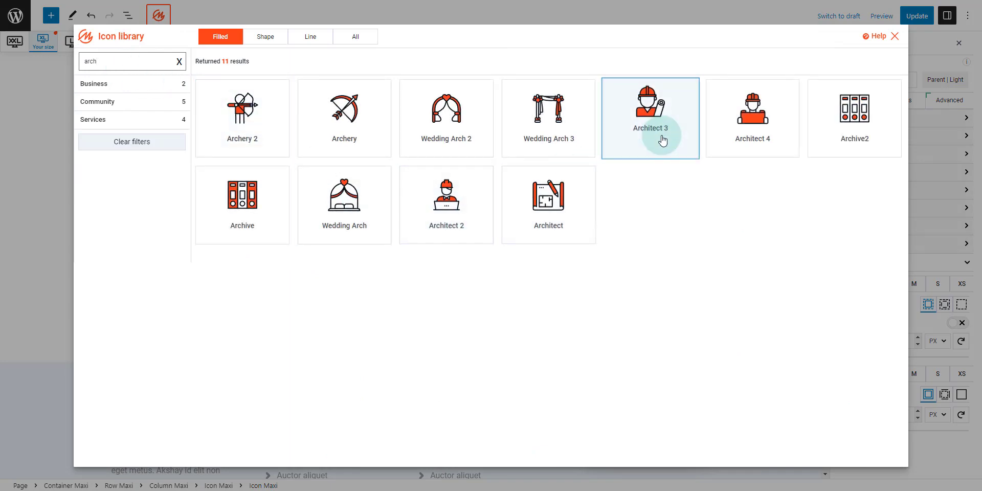
click(664, 139)
click(319, 302)
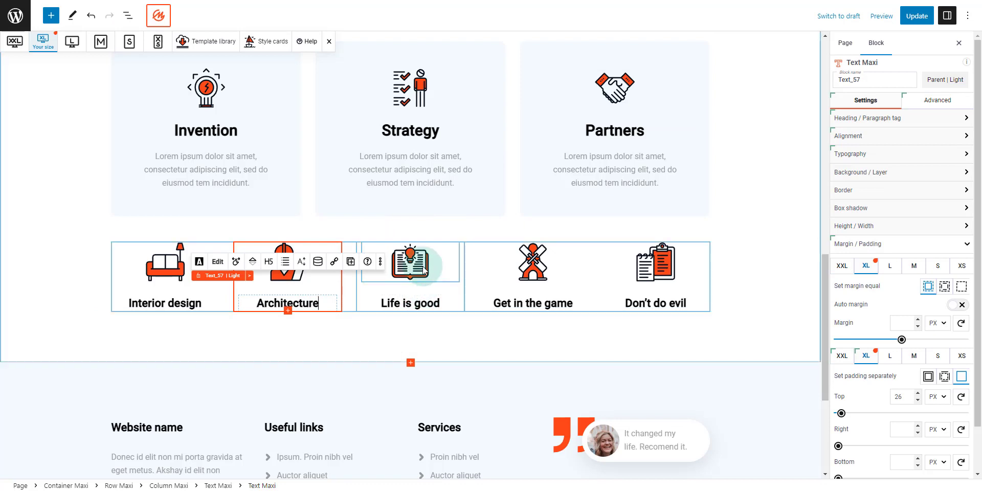
Step: Replace the "Life is good" heading with "Design" copied from the Architecture 03 notes, and swap its icon for Compass 8
key(alt+Tab)
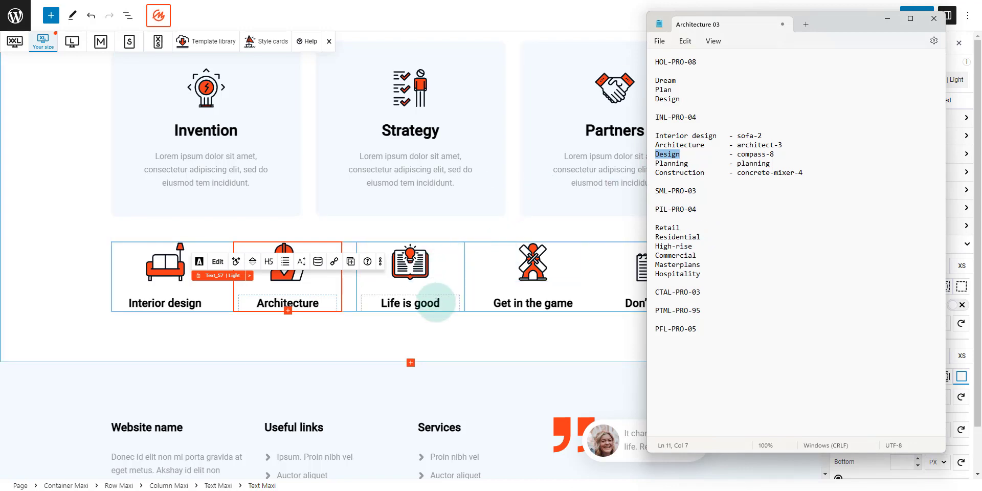
triple_click(436, 303)
text(Design)
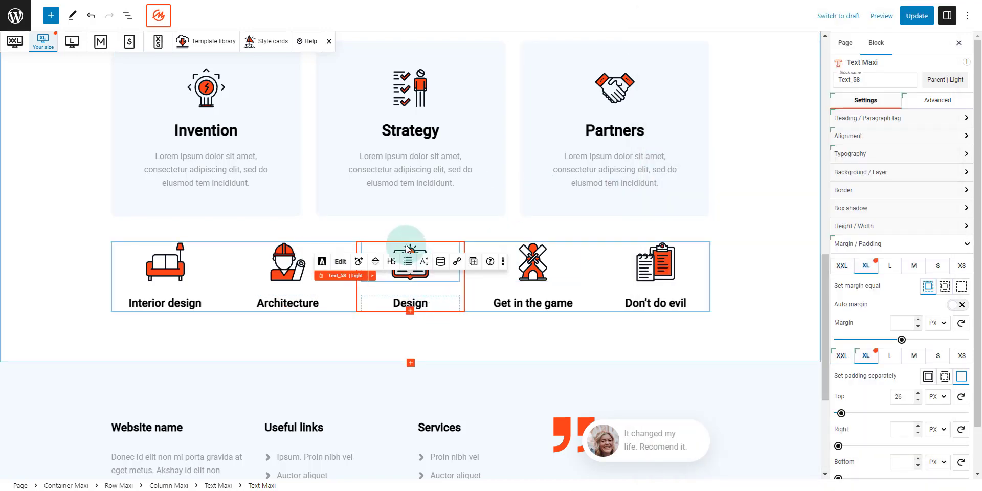
click(408, 249)
click(338, 221)
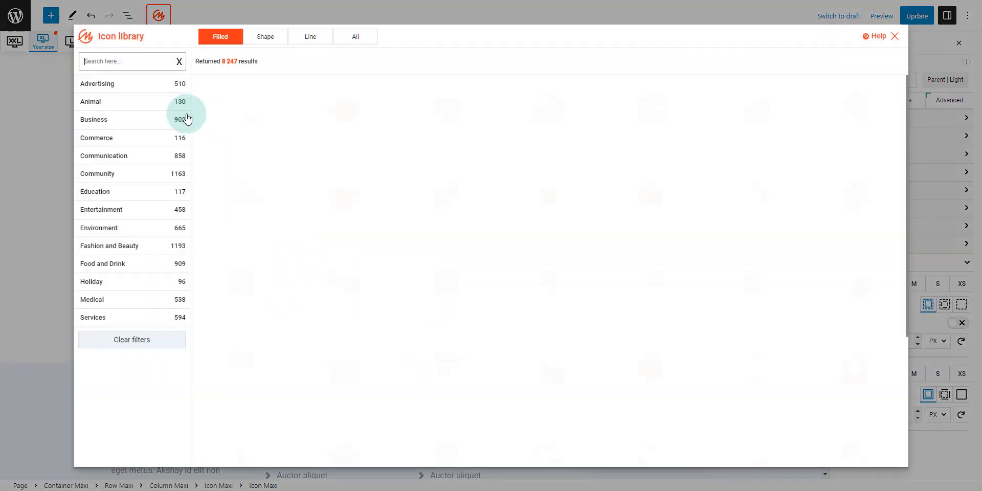
click(112, 65)
text(compa)
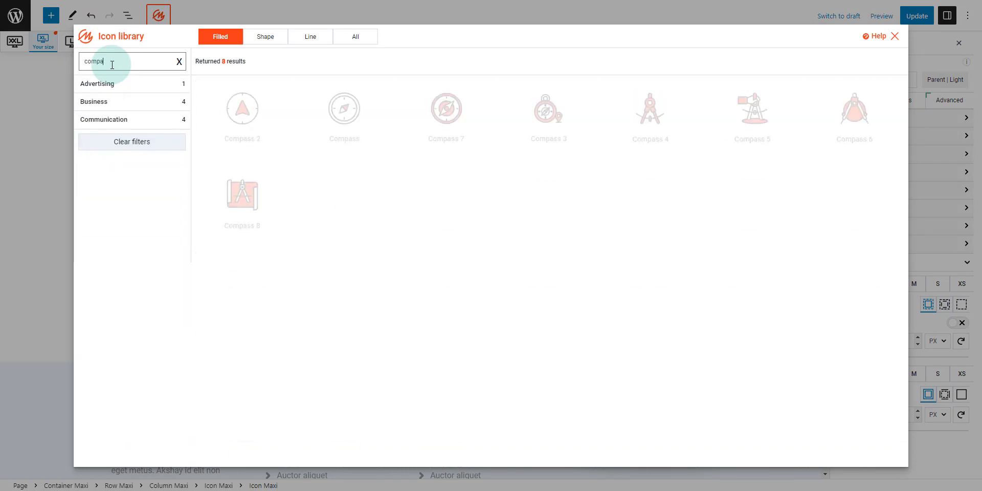
click(242, 231)
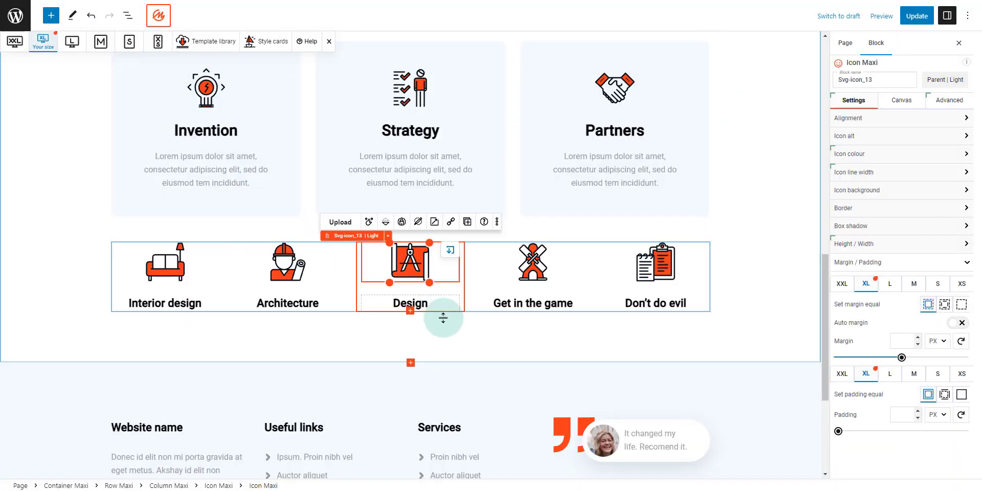
Step: Replace the "Get in the game" heading with "Planning" copied from the Architecture 03 notes, and swap its icon for Planning
key(alt+Tab)
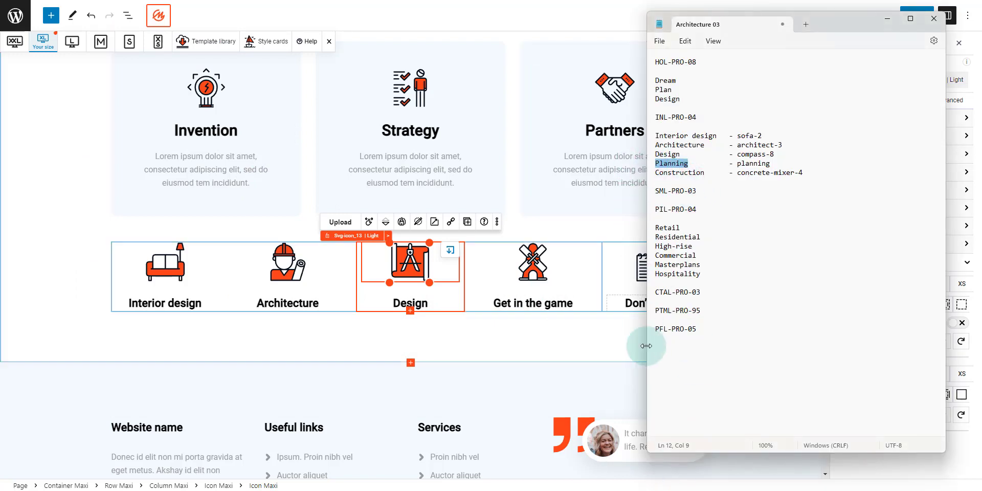
click(518, 305)
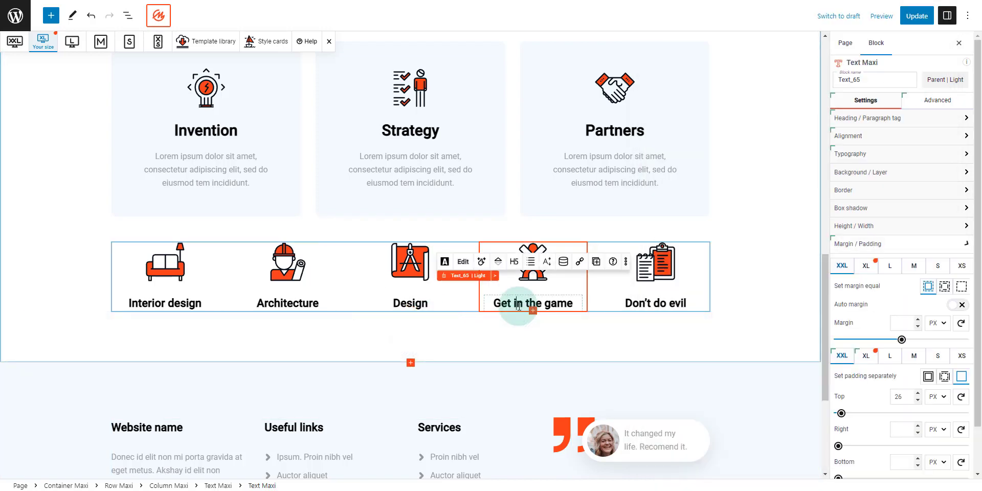
click(532, 250)
click(460, 213)
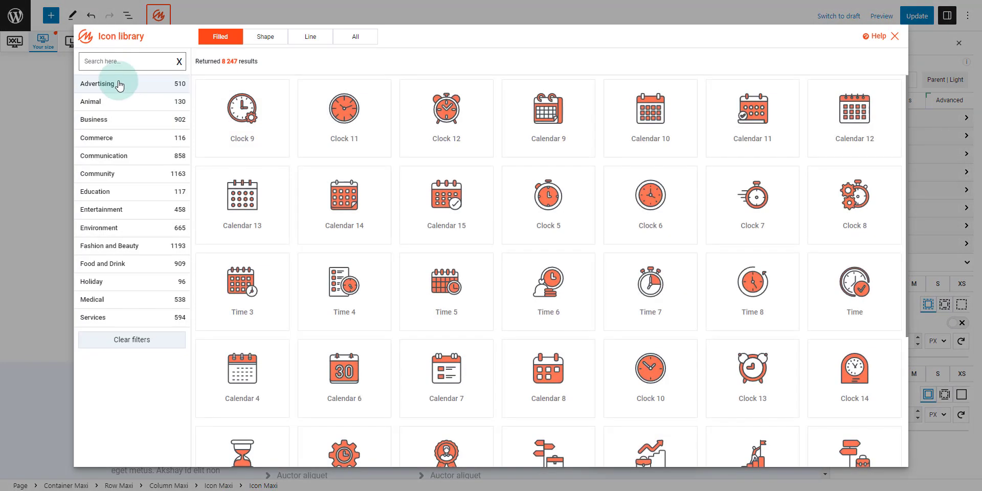
text(pla)
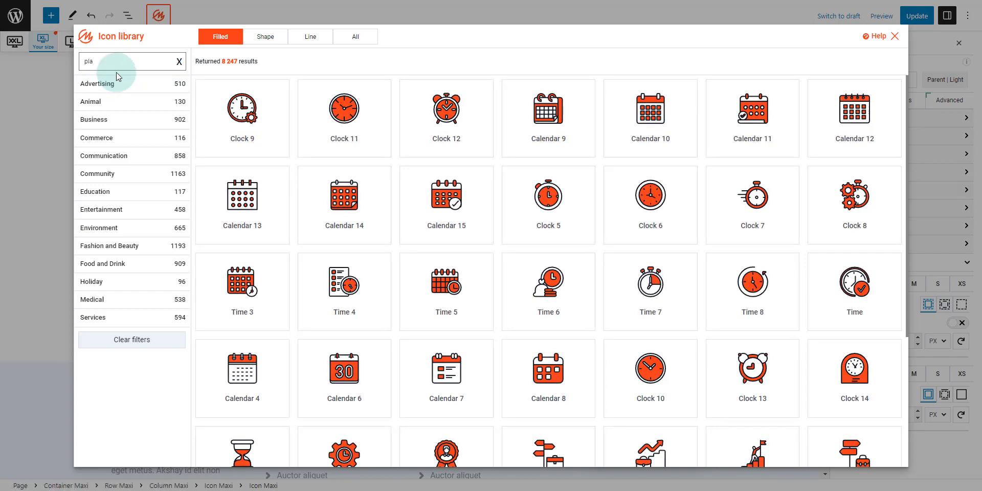
text(n)
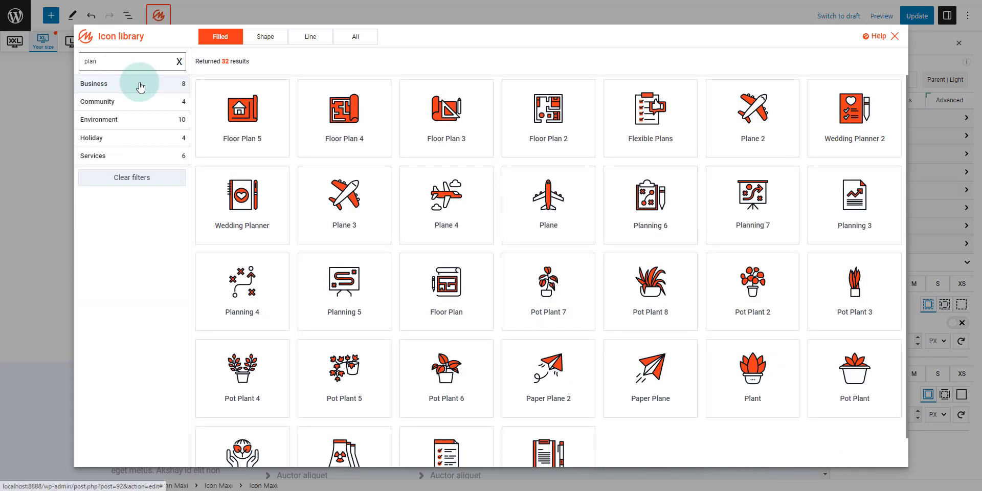
text(ing)
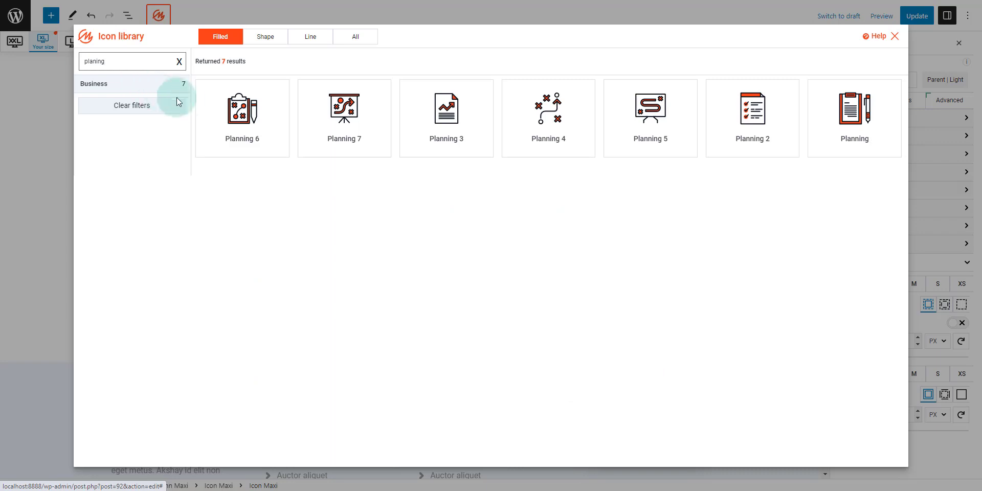
mouse_move(870, 115)
click(855, 147)
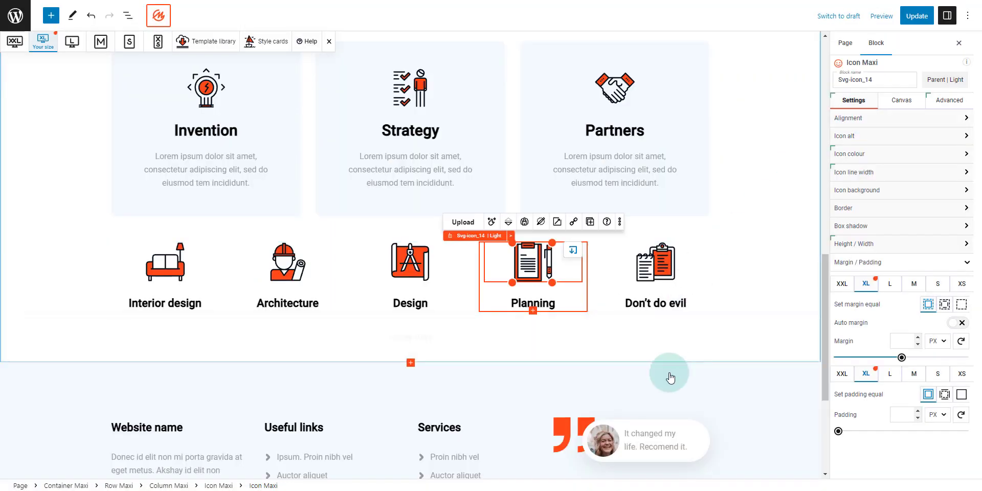
Step: Copy "Construction" from the Architecture 03 notes, swap the "Don't do evil" icon for Concrete Mixer 4, and start replacing its heading
click(665, 490)
double_click(697, 174)
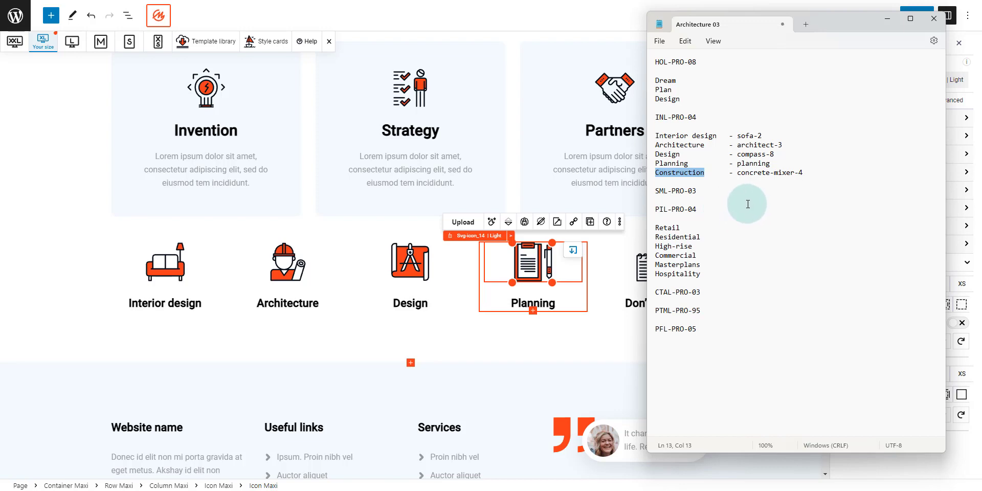
click(640, 277)
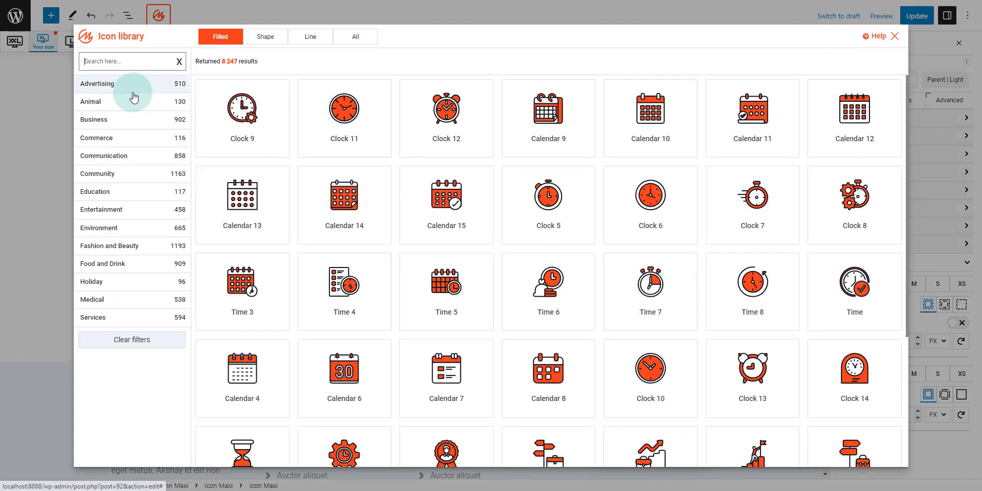
text(conc)
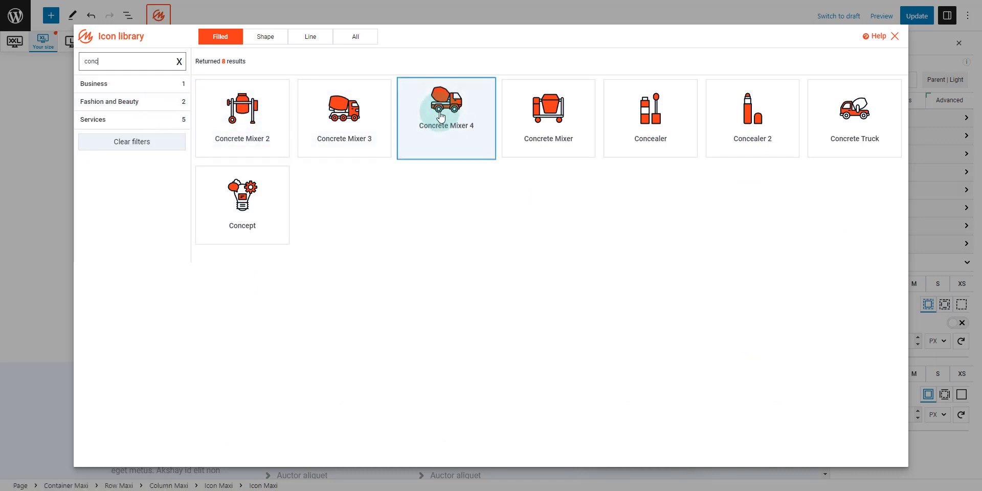
mouse_move(441, 116)
click(446, 149)
click(644, 304)
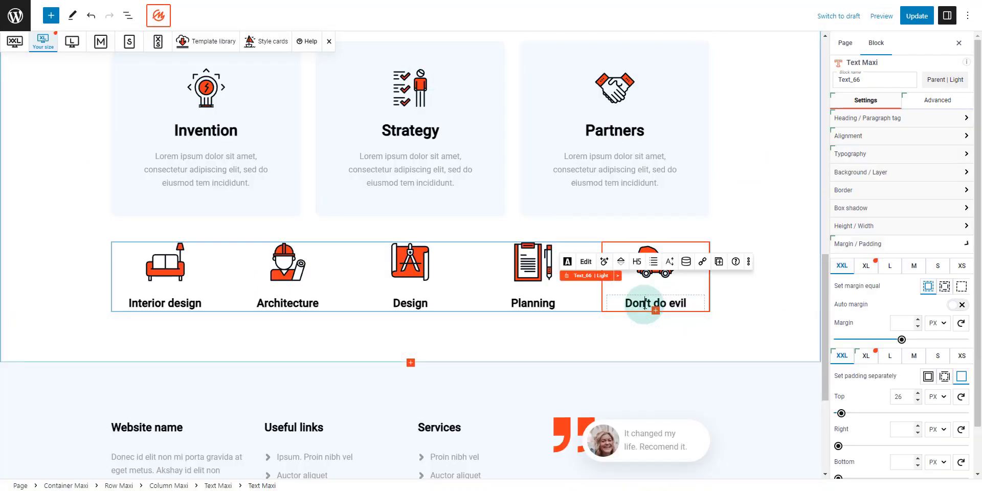
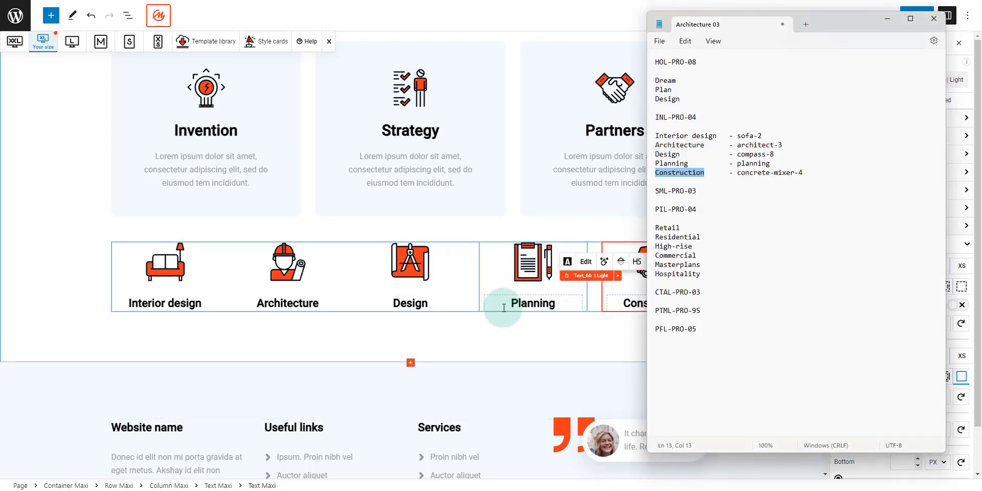
Step: Insert the Story Mix Light SML-PRO-03 pattern below the icon section, searching the template library for 03 in the Story mix category
scroll(393, 325, down, 1)
drag(520, 305, 538, 311)
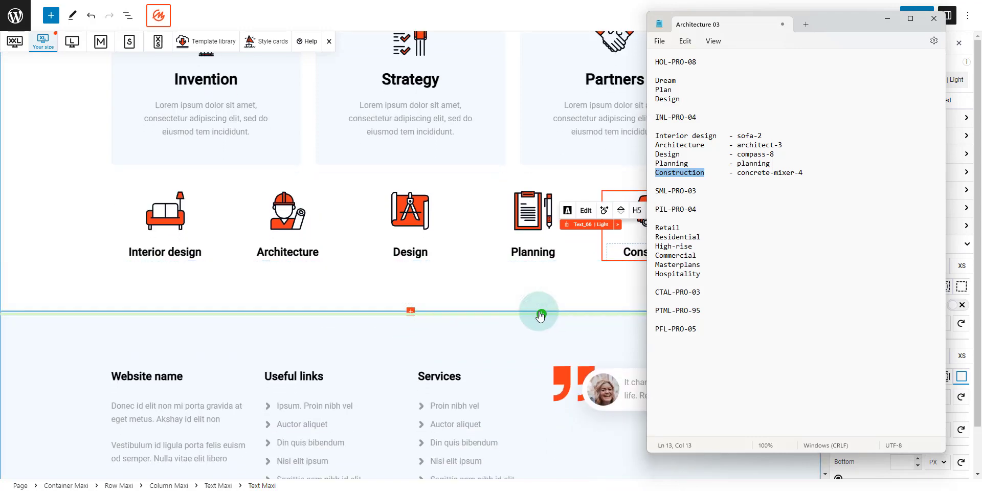
click(542, 313)
click(353, 389)
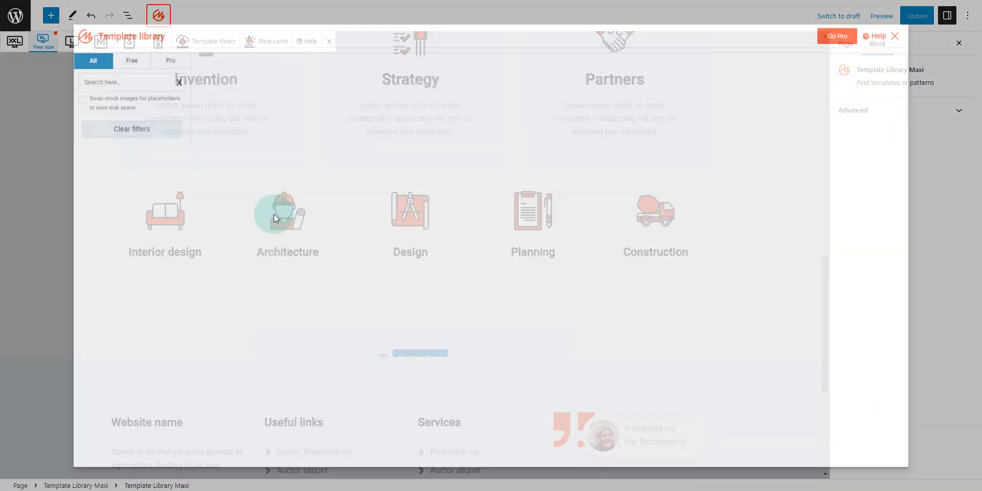
click(120, 102)
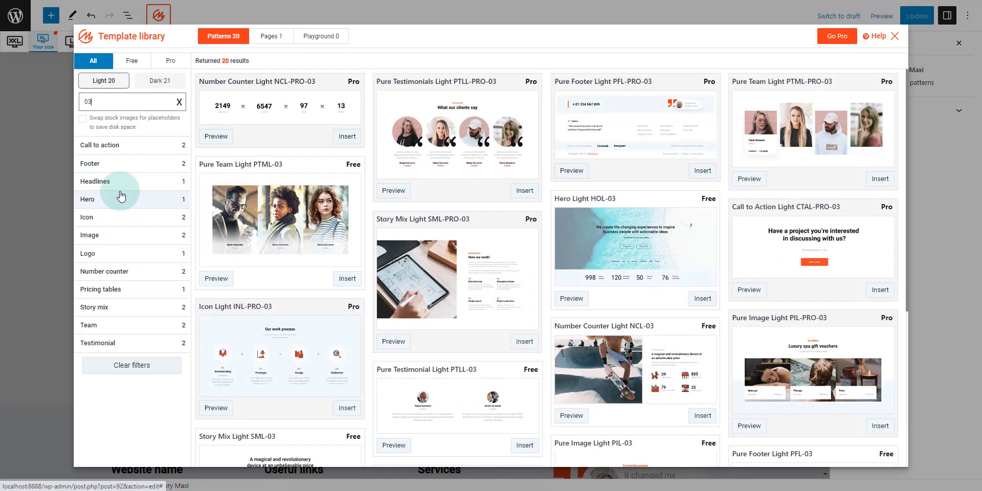
click(126, 309)
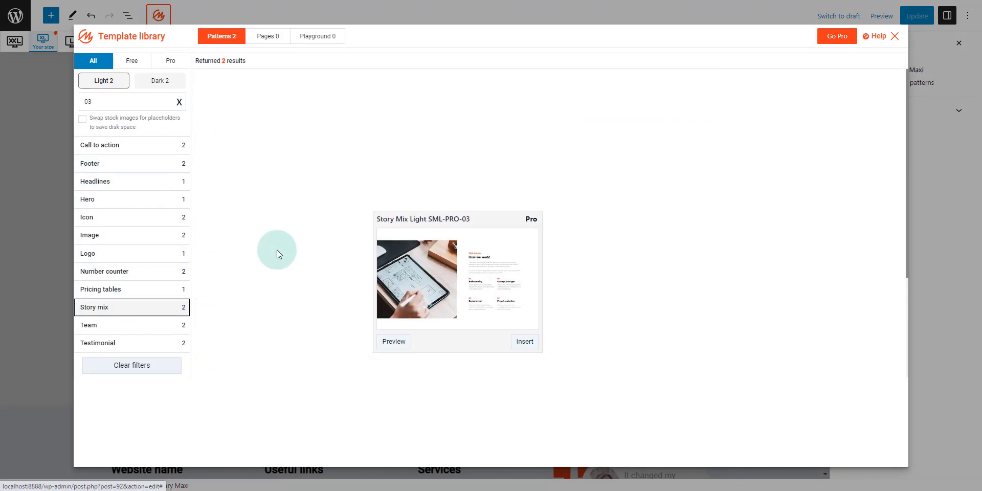
click(342, 204)
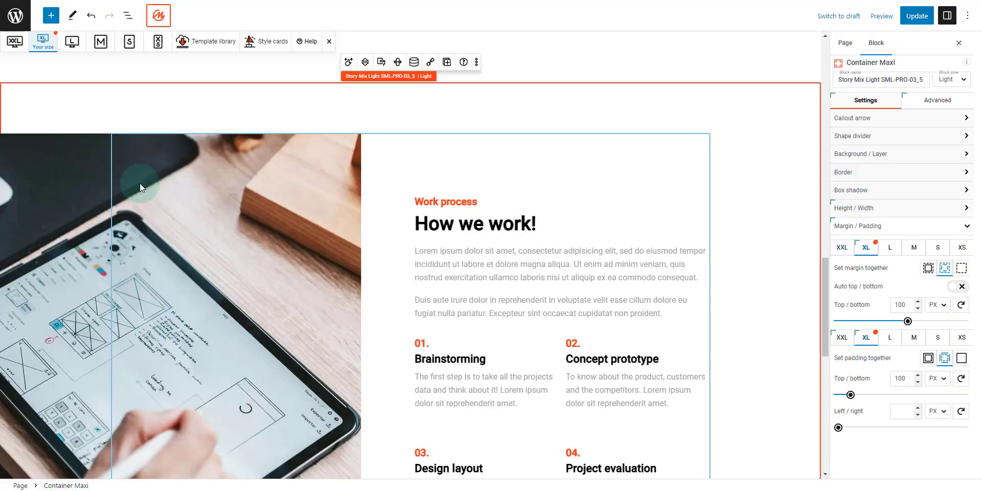
Step: Replace the tablet photo in the "How we work!" section with the curved white building image from the media library
click(82, 169)
click(102, 114)
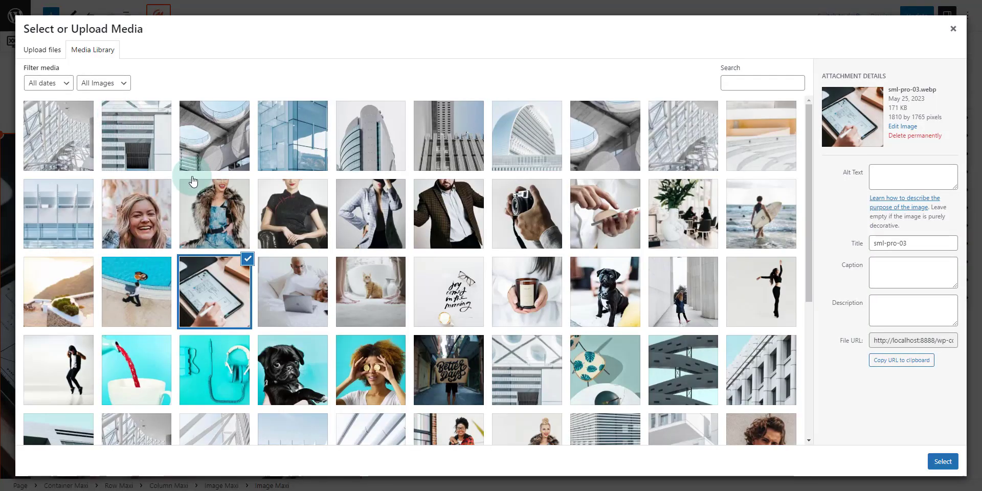
click(946, 468)
Step: Reset the XL top/bottom margin of the Story Mix section's container
click(160, 230)
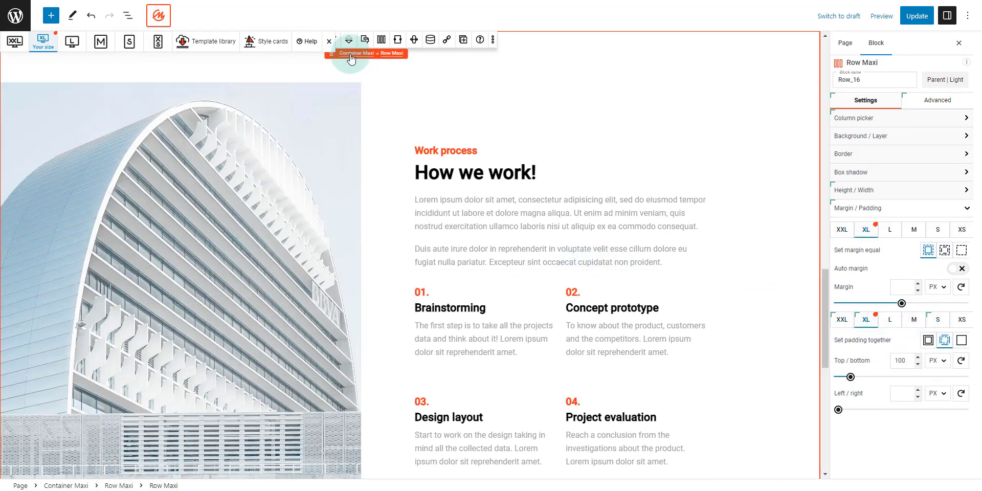
click(351, 56)
click(959, 306)
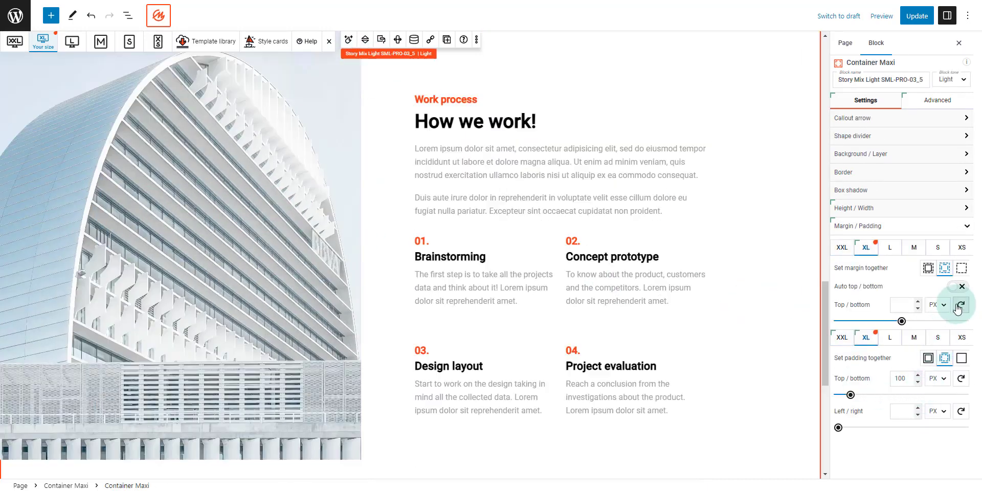
Step: Set the Story Mix container's top/bottom padding to 0 px at XL and reset it at XXL
scroll(452, 198, up, 3)
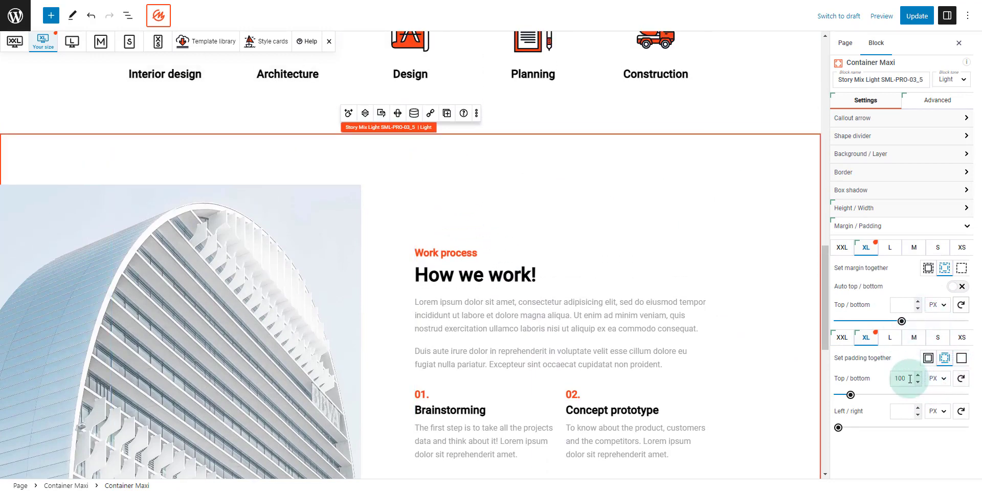
drag(906, 379, 884, 379)
text(0)
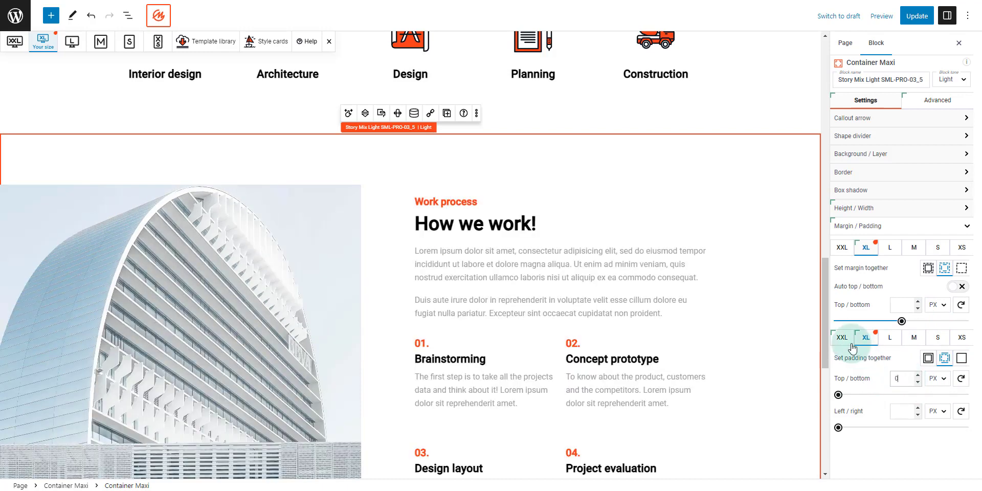
click(850, 343)
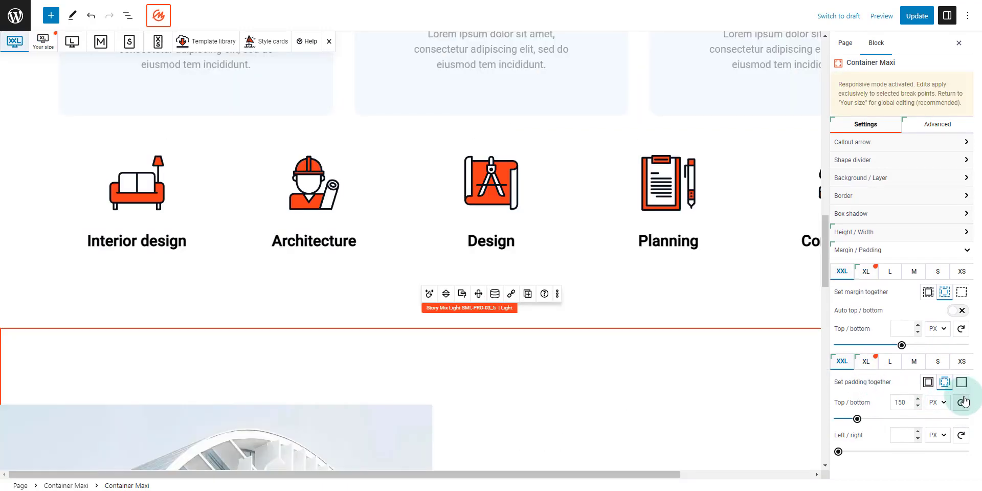
click(962, 401)
click(861, 363)
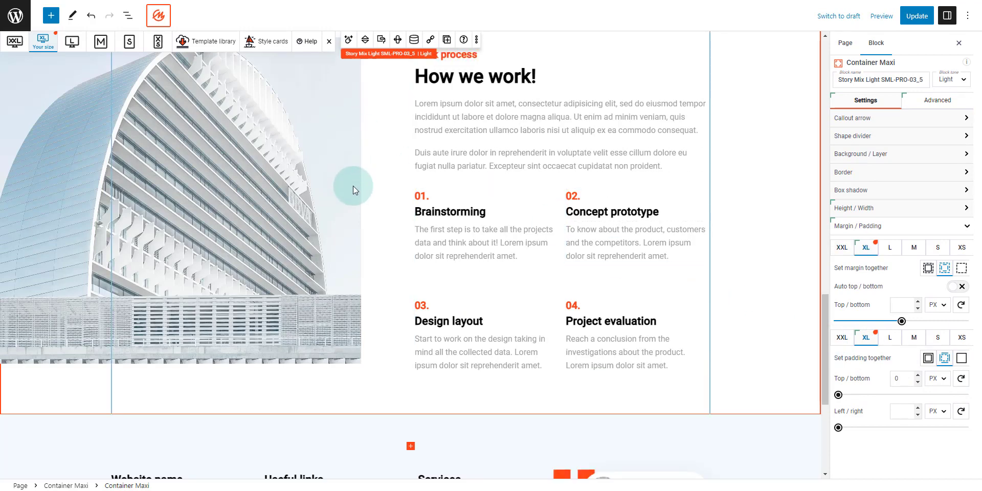
Step: Set the top/bottom padding of the row inside the Story Mix section to 0 px at XL and reset it at XXL
scroll(353, 186, up, 2)
click(772, 159)
click(852, 102)
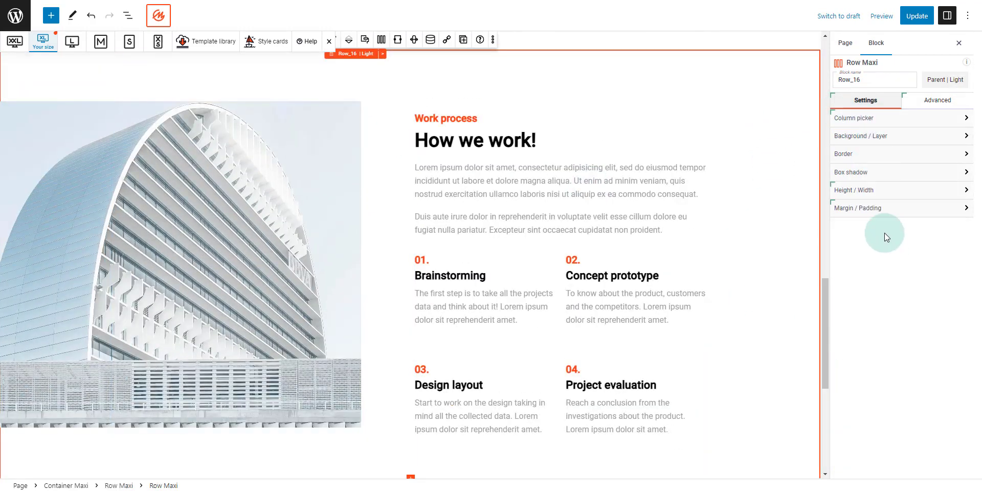
click(870, 204)
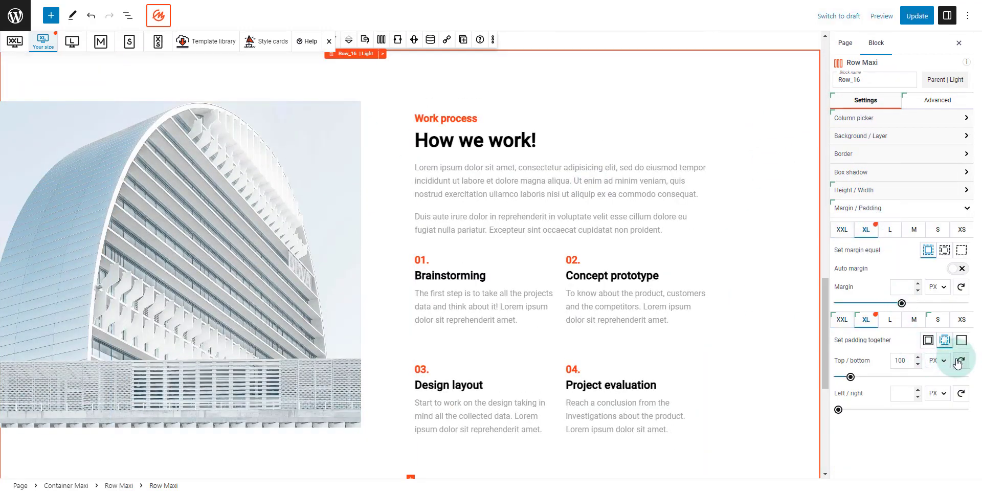
click(905, 361)
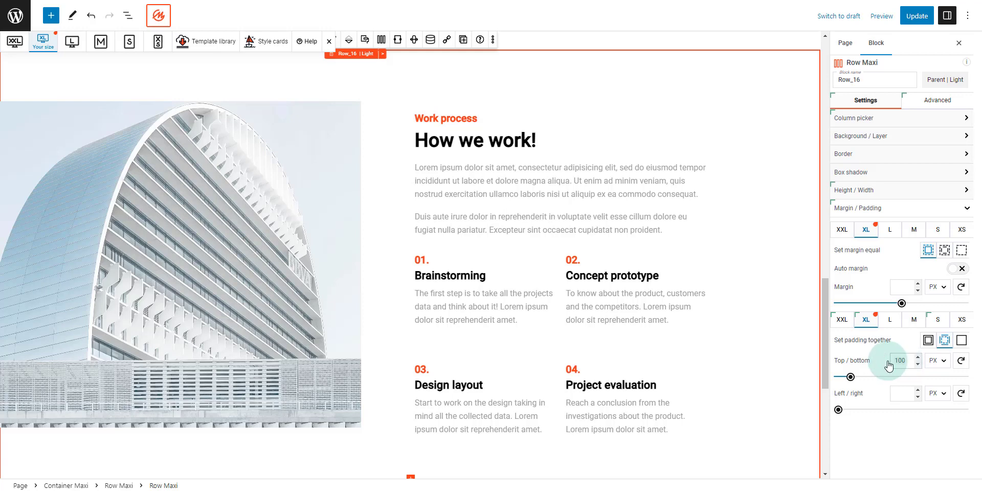
click(842, 320)
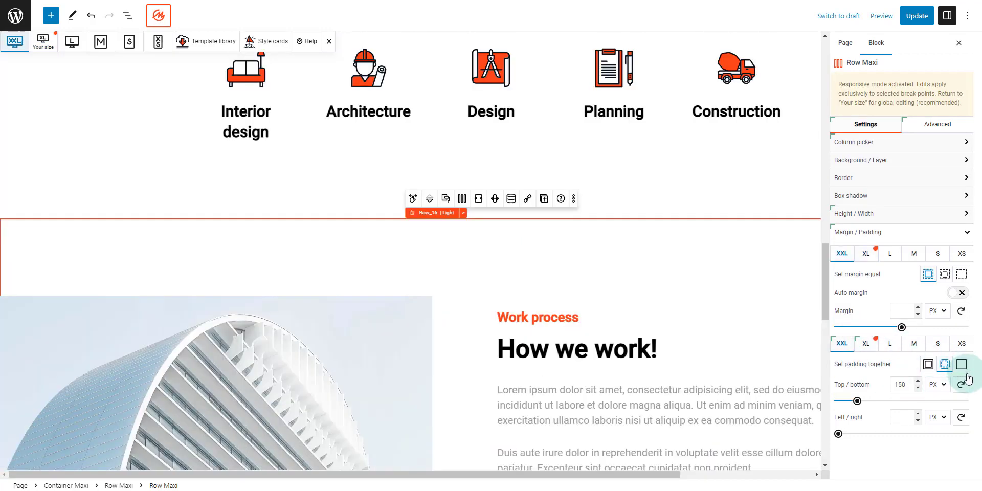
click(967, 379)
click(865, 347)
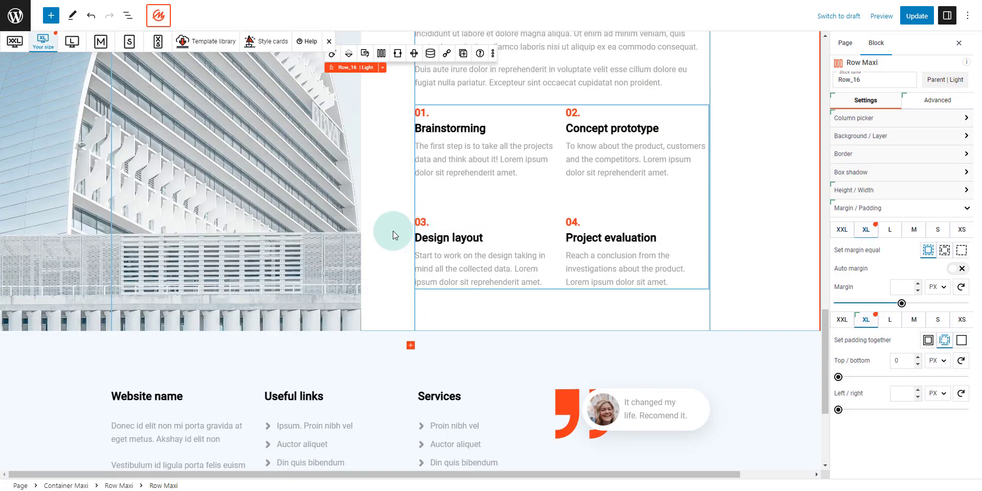
scroll(333, 238, up, 5)
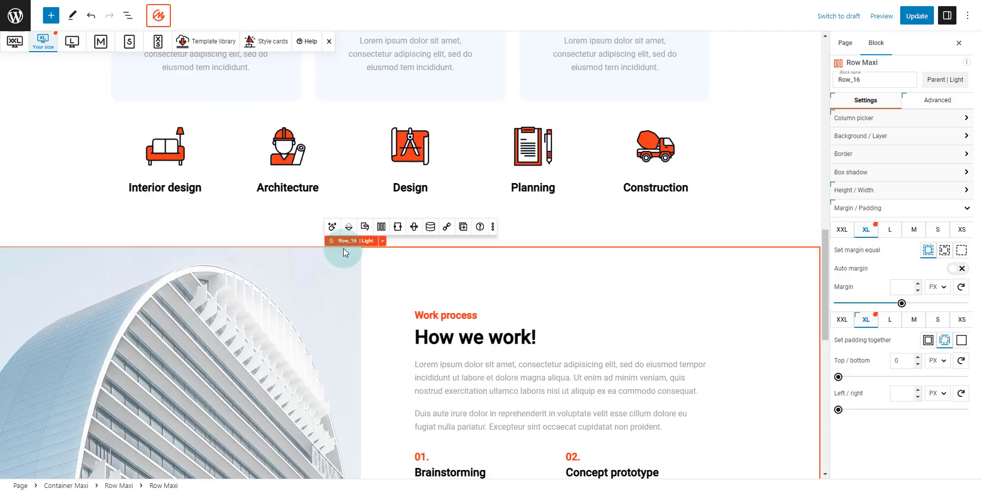
scroll(346, 215, down, 10)
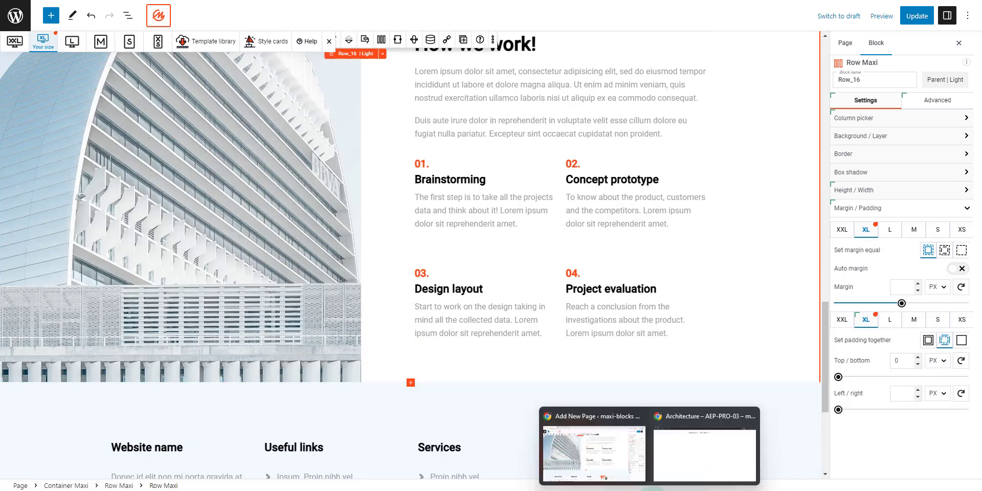
Step: Check the Architecture 03 notes and insert the Pure Image Light PIL-PRO-04 pattern below the "How we work!" section
click(704, 435)
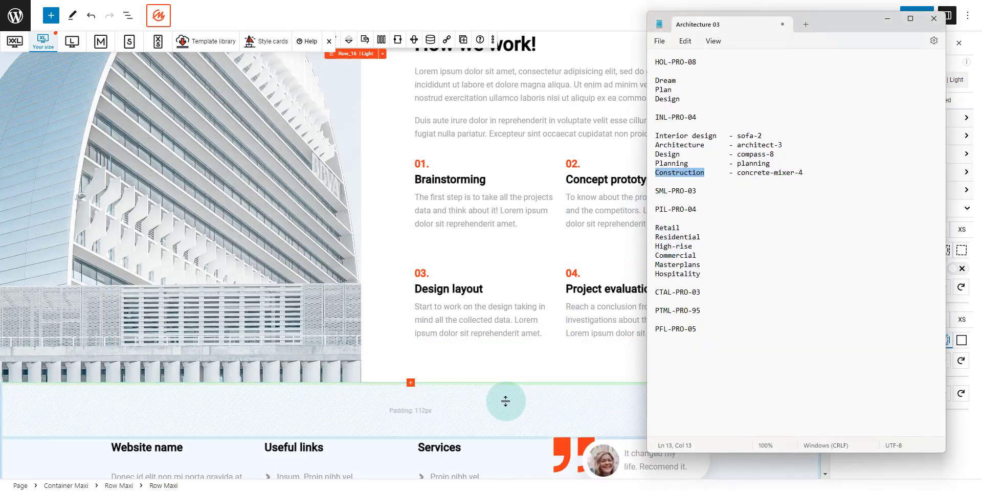
click(542, 388)
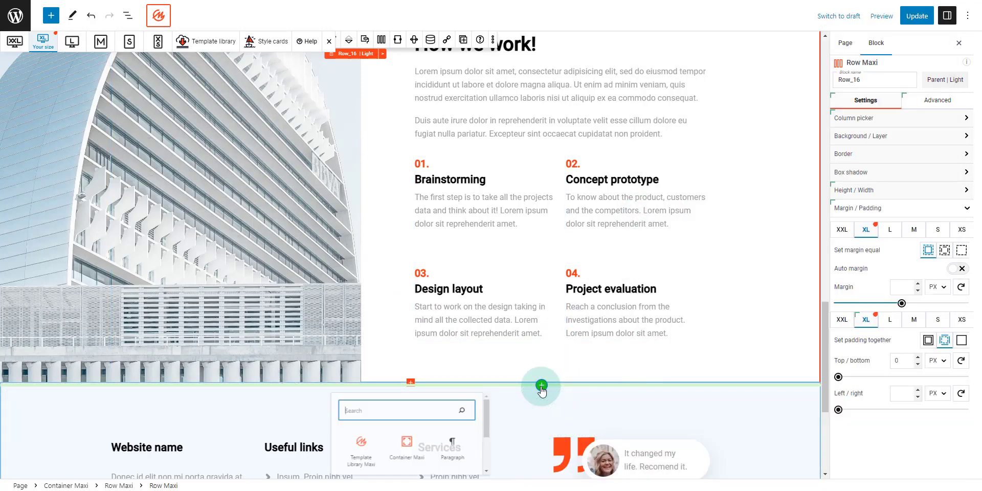
click(356, 459)
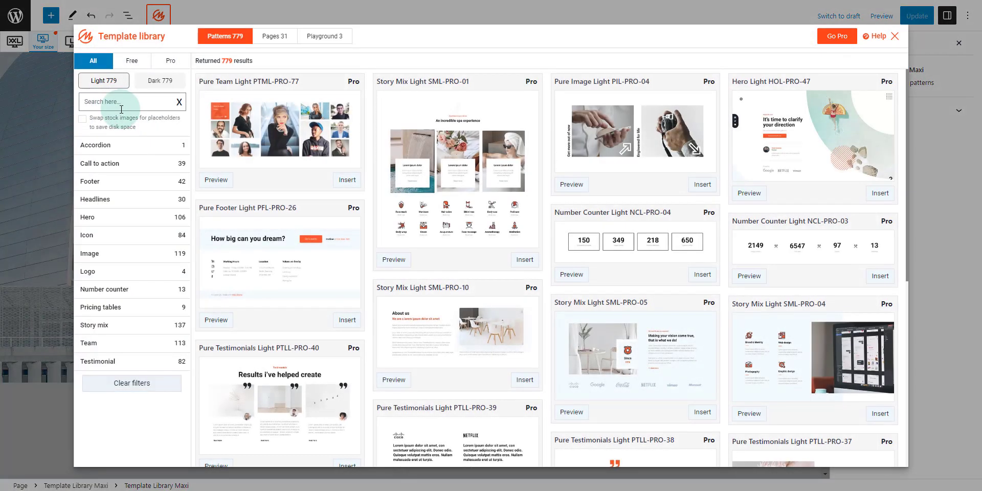
click(123, 105)
text(04)
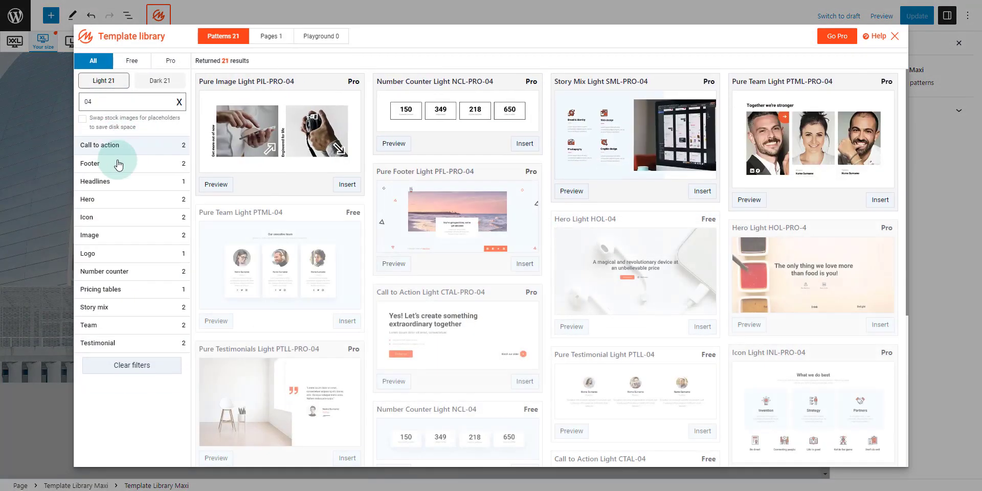
click(117, 244)
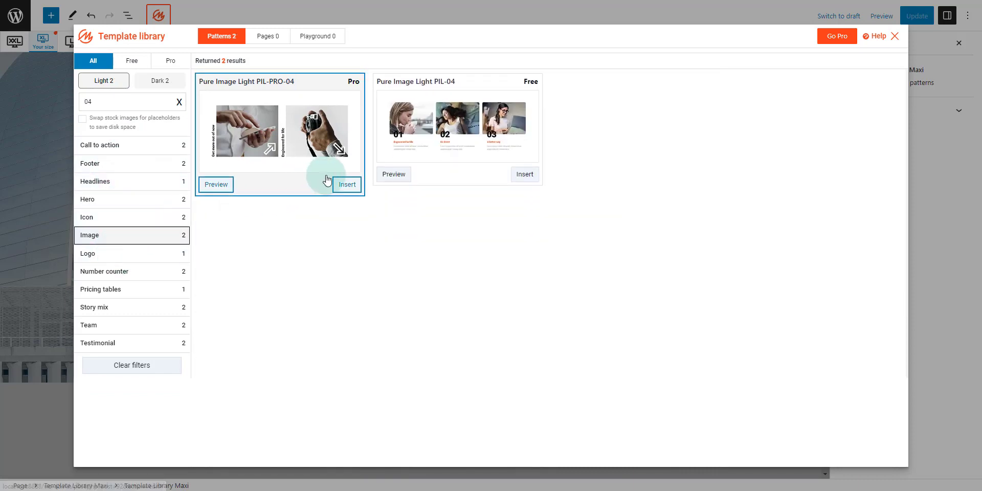
click(346, 186)
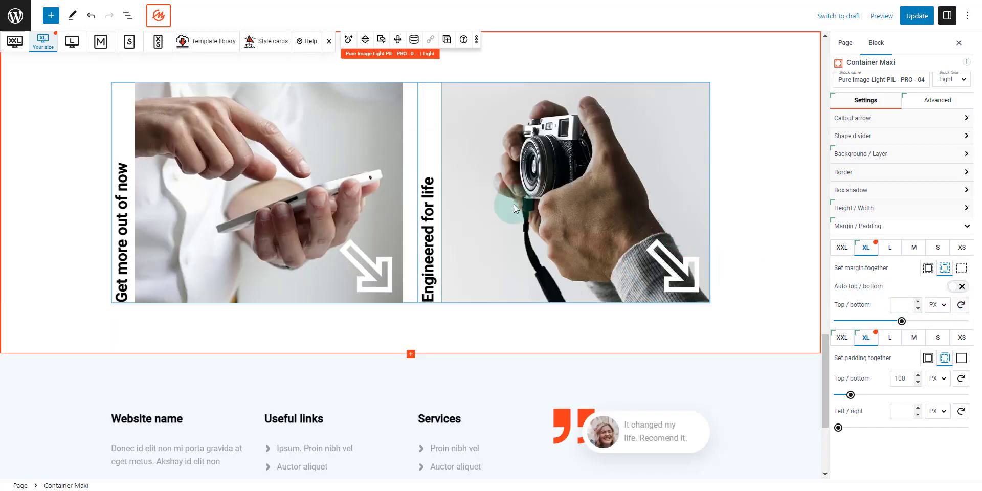
Step: Insert the Call to Action Light CTAL-PRO-03 pattern listed in the notes below the image section and reset its XL top/bottom margin
click(667, 490)
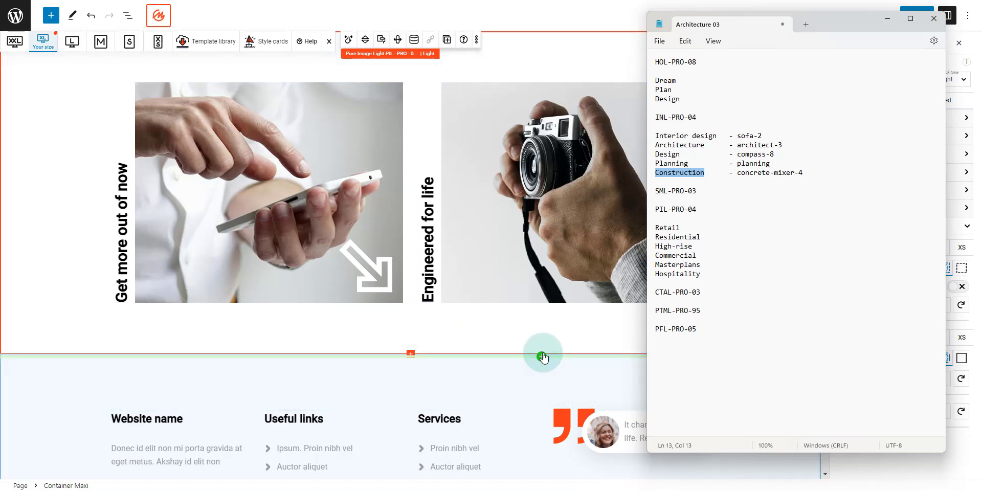
click(543, 357)
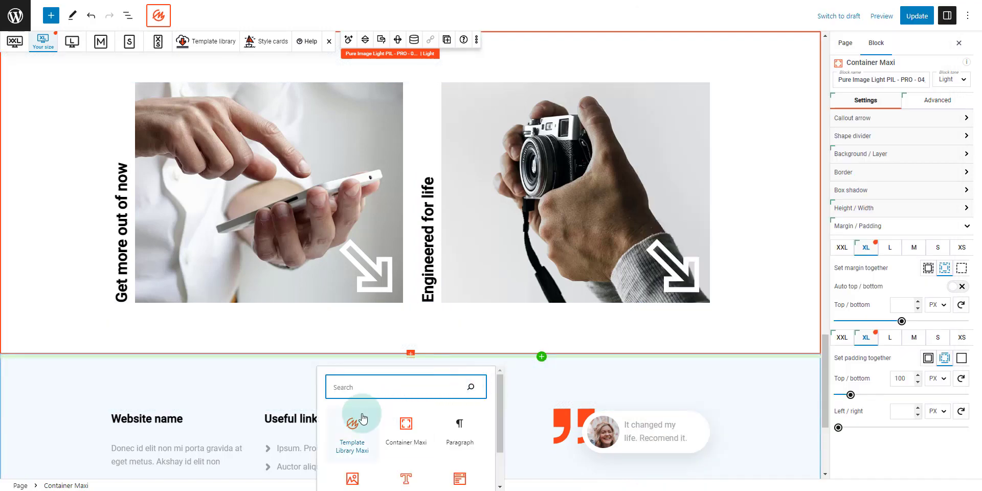
click(351, 395)
click(123, 99)
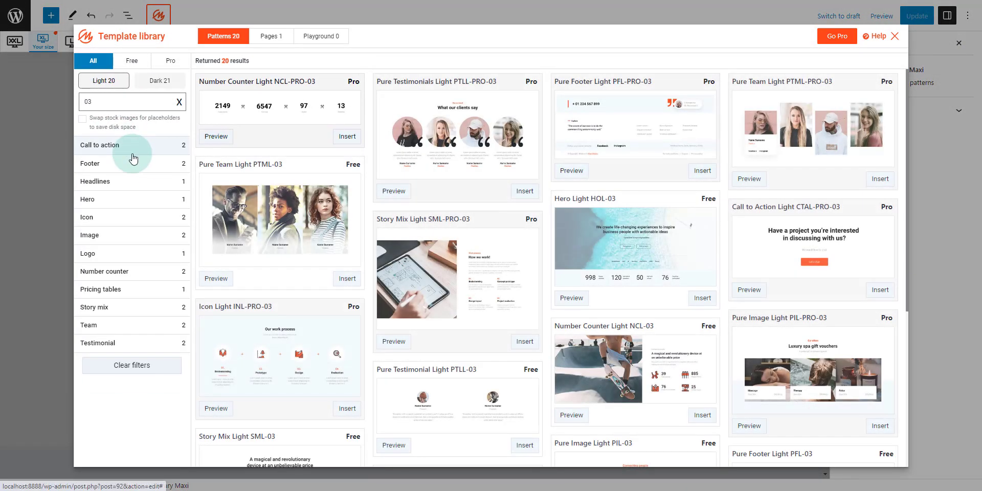
click(126, 146)
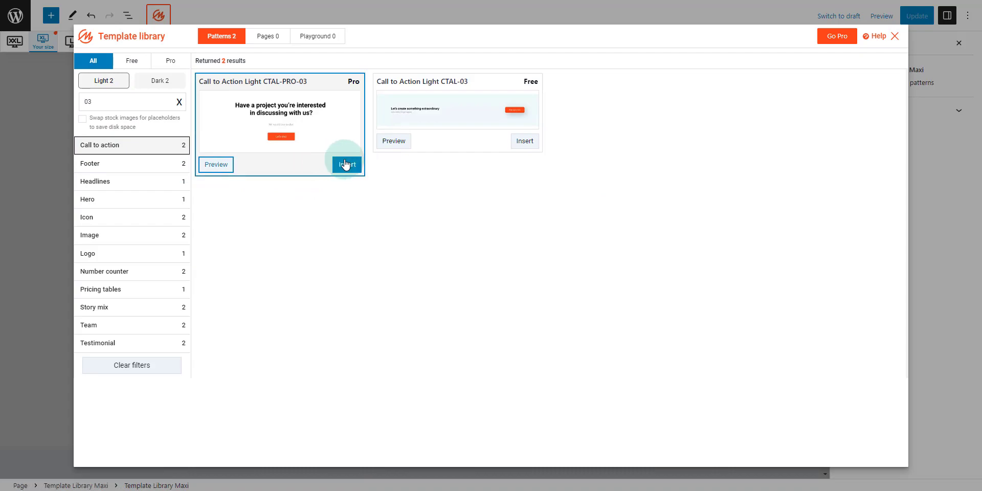
click(346, 164)
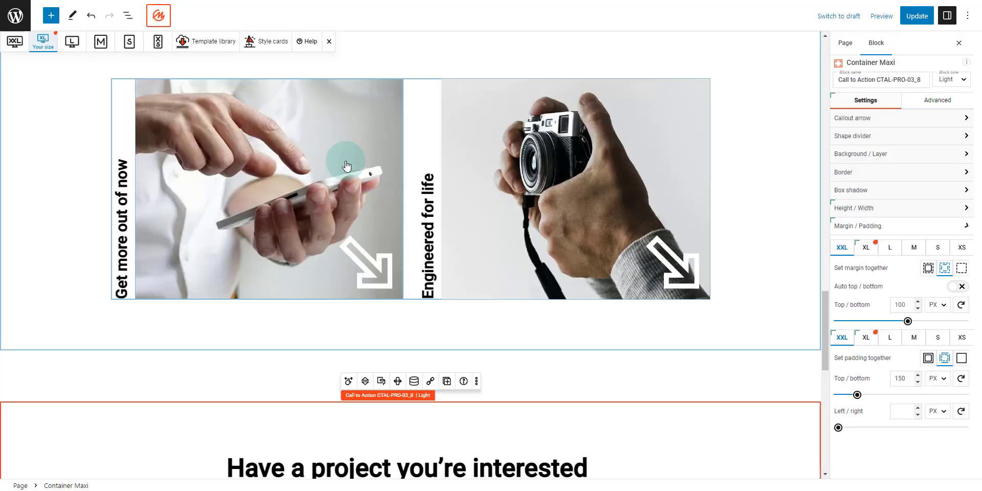
scroll(324, 208, down, 2)
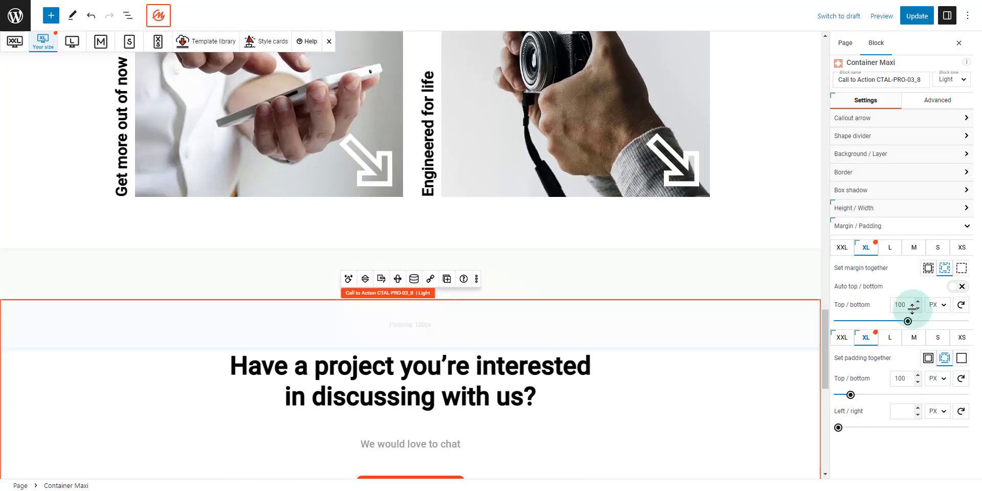
click(961, 305)
Step: Insert the Pure Team Light PTML-PRO-95 pattern below the call to action, searching the template library for 95
scroll(376, 228, down, 1)
scroll(375, 228, down, 4)
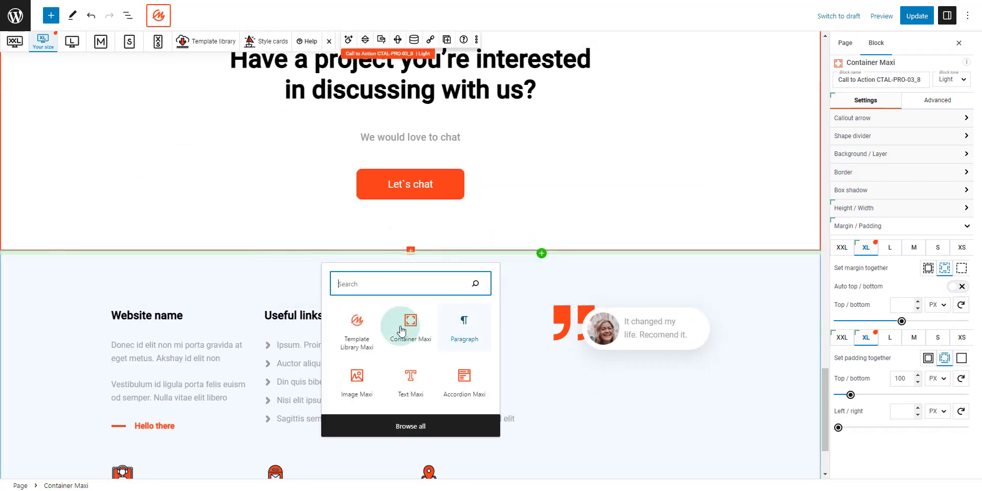
click(352, 320)
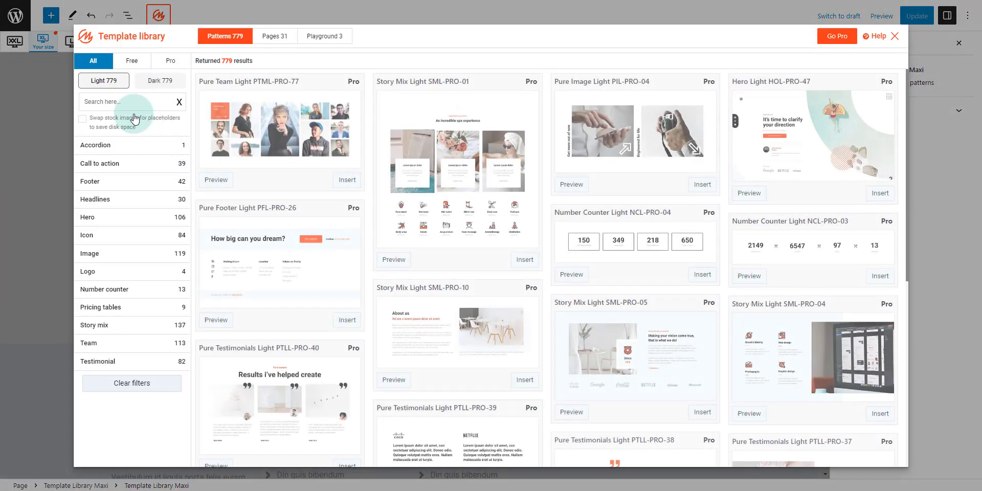
text(59)
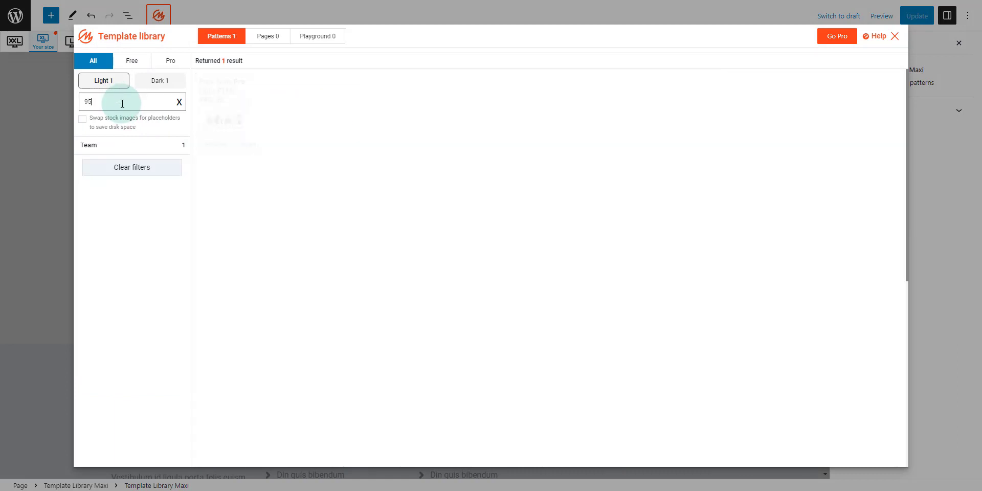
click(352, 186)
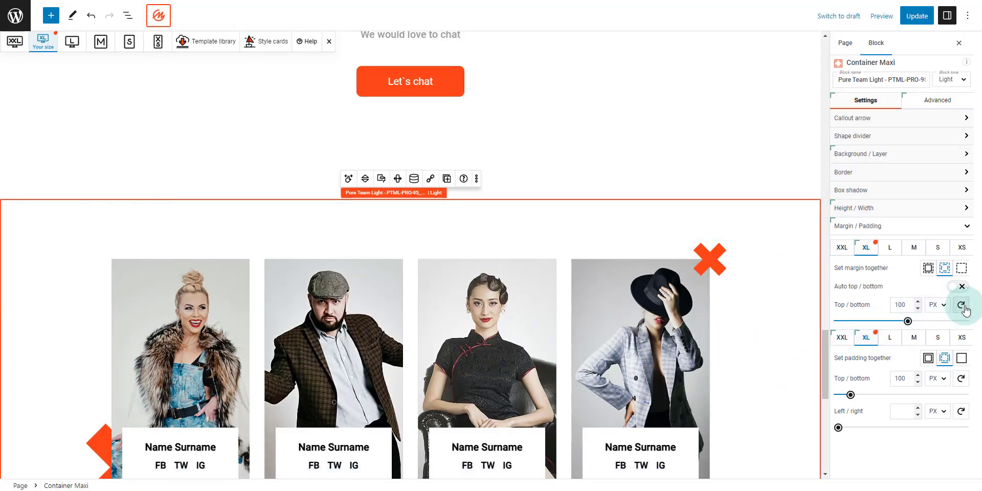
Step: Reset the XL top/bottom margin of the Pure Team Light section
click(962, 305)
scroll(409, 207, up, 2)
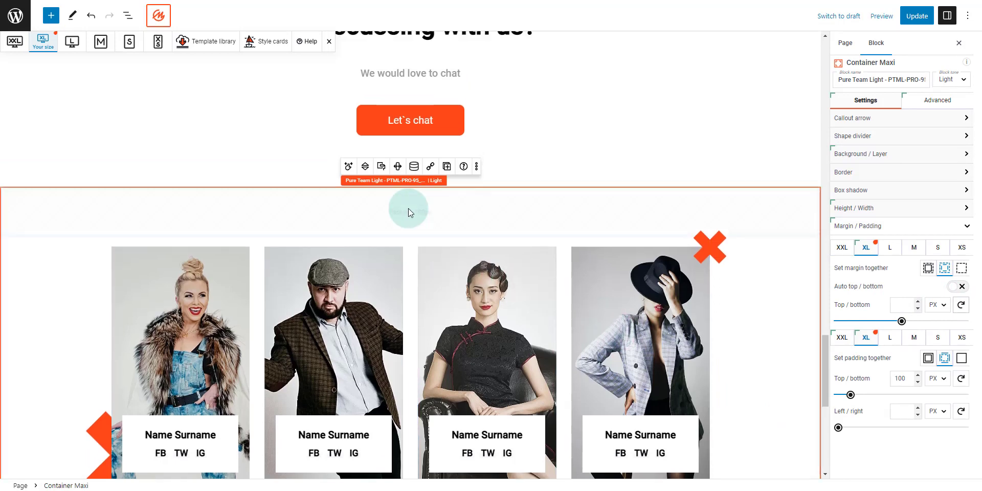
Step: Duplicate the two-image row in the Pure Image Light section twice to make three rows
scroll(356, 244, up, 8)
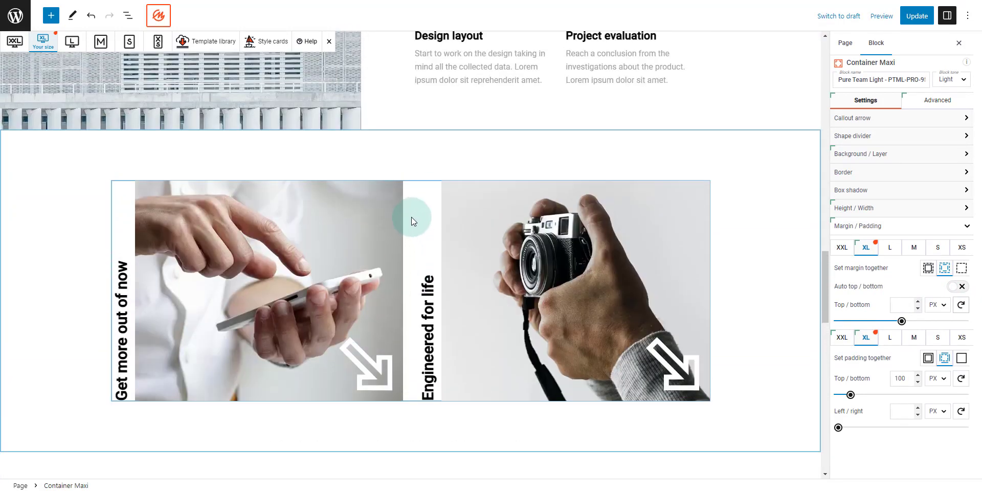
click(410, 216)
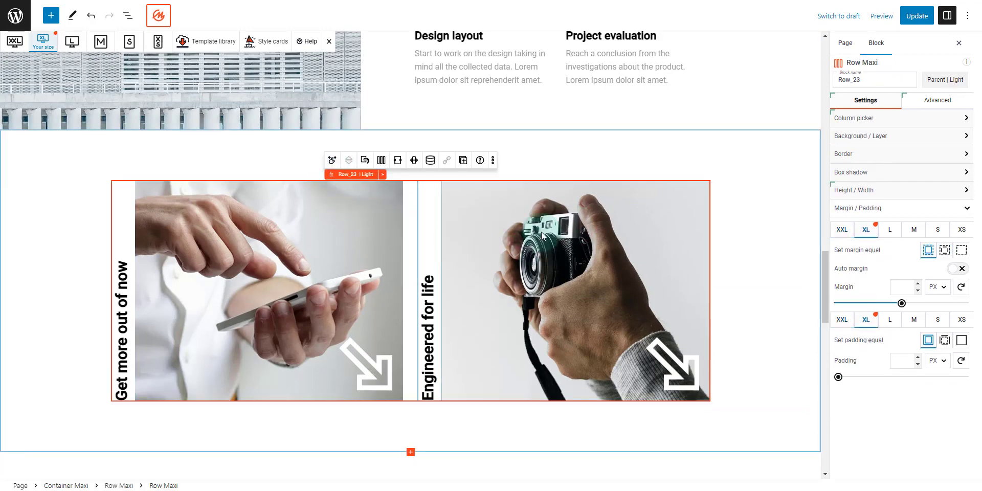
click(463, 167)
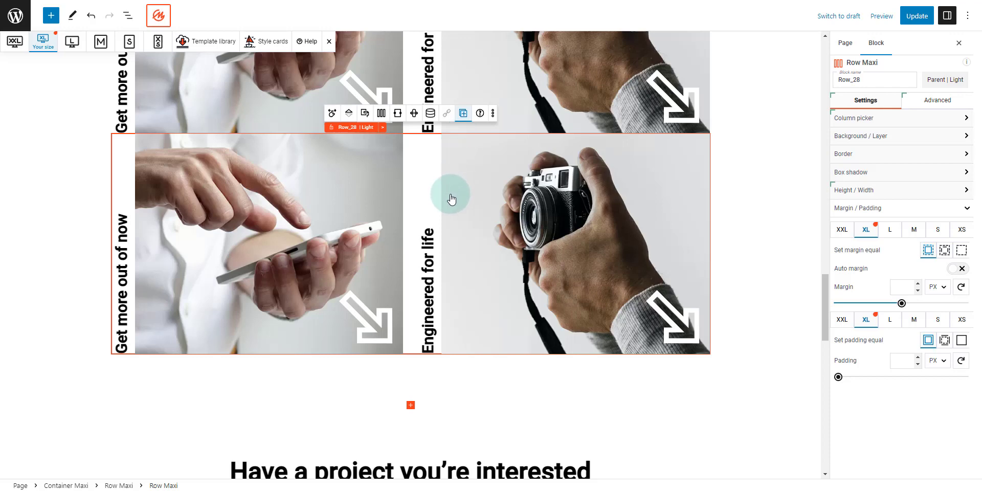
scroll(451, 199, down, 2)
scroll(337, 208, up, 4)
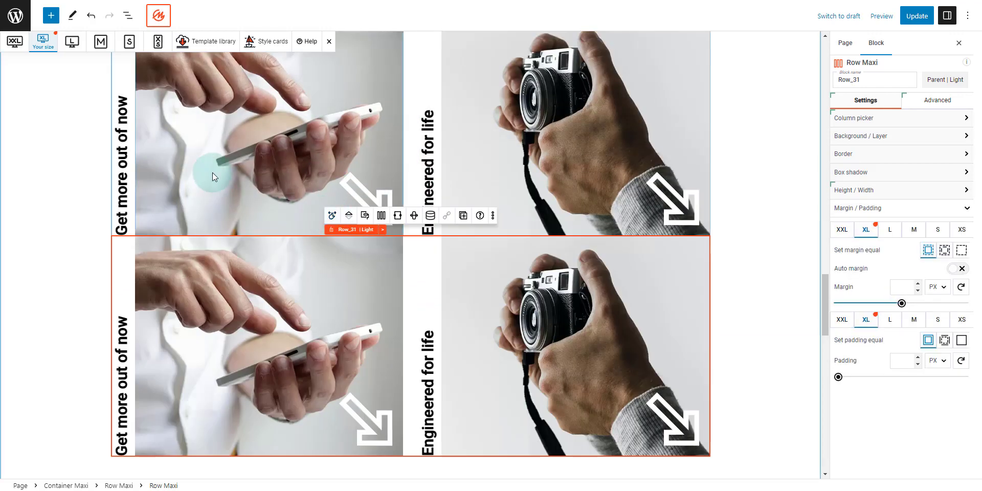
Step: Set the flexbox row gap of the Pure Image Light container to 30 px at XL
click(79, 169)
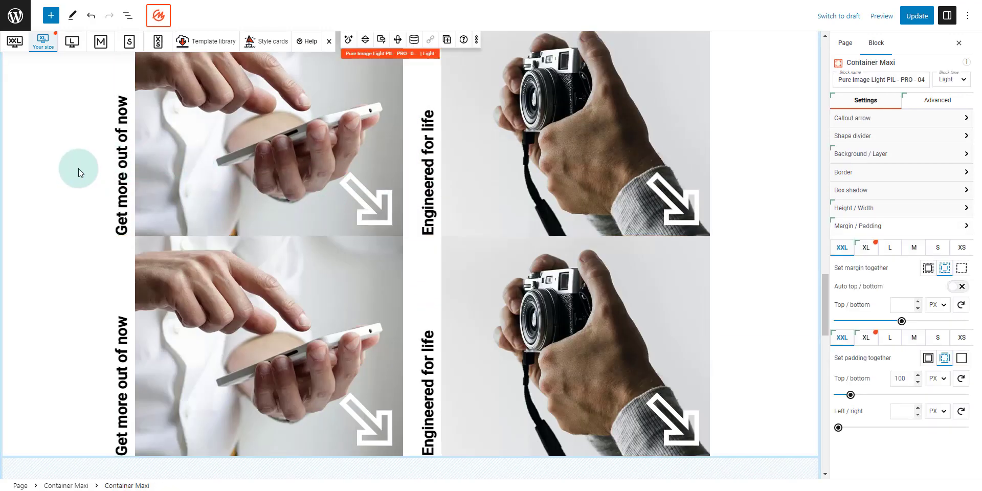
click(929, 102)
click(875, 335)
click(876, 338)
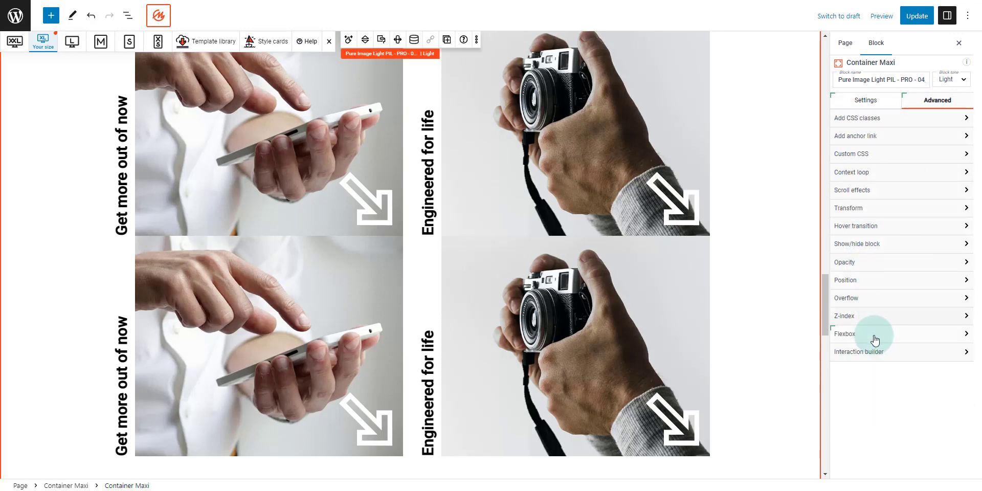
click(876, 338)
scroll(906, 396, down, 3)
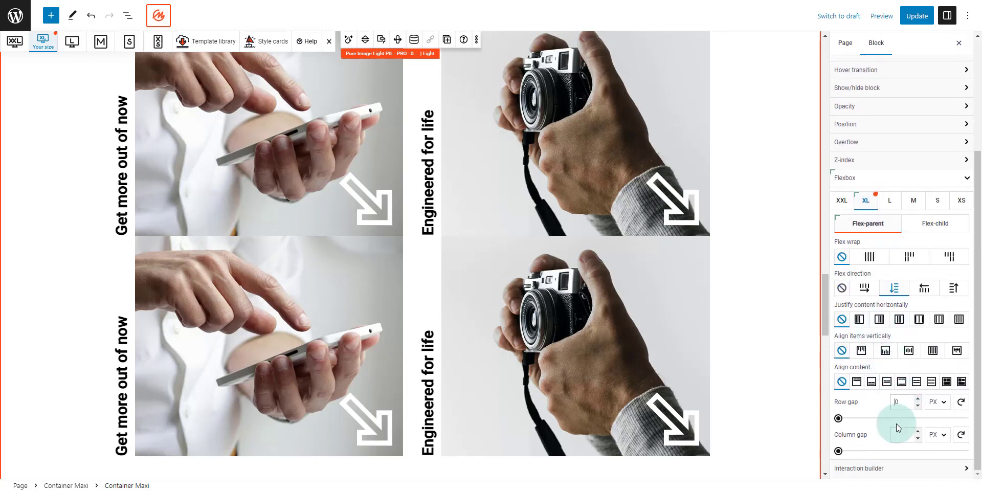
text(3)
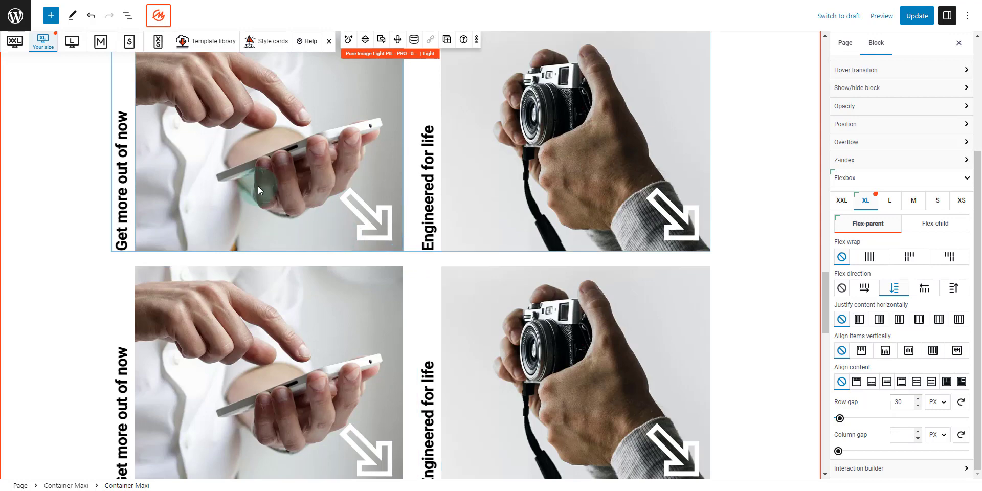
Step: Replace the first image's "Get more out of now" label in the top row with "Retail" from the Architecture 03 notes
scroll(261, 187, down, 1)
scroll(349, 196, up, 3)
scroll(350, 197, up, 1)
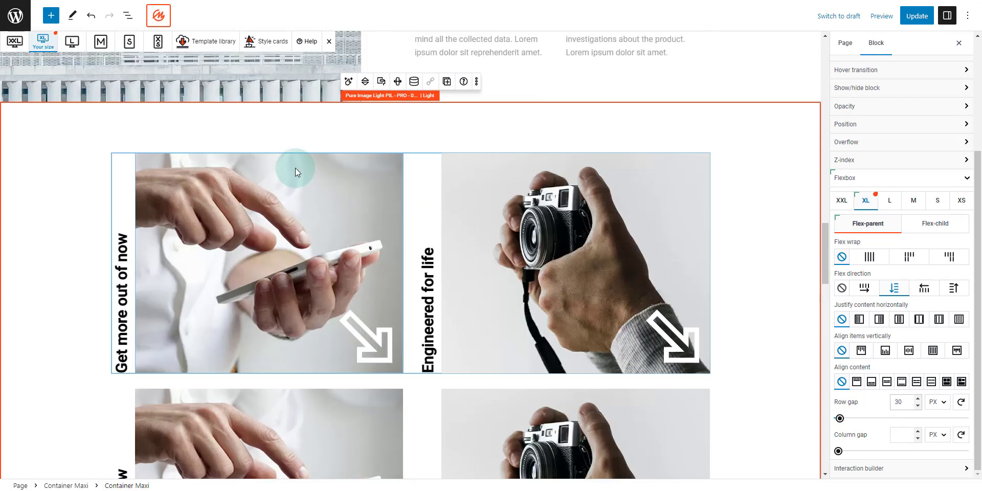
scroll(296, 172, up, 1)
scroll(271, 242, down, 3)
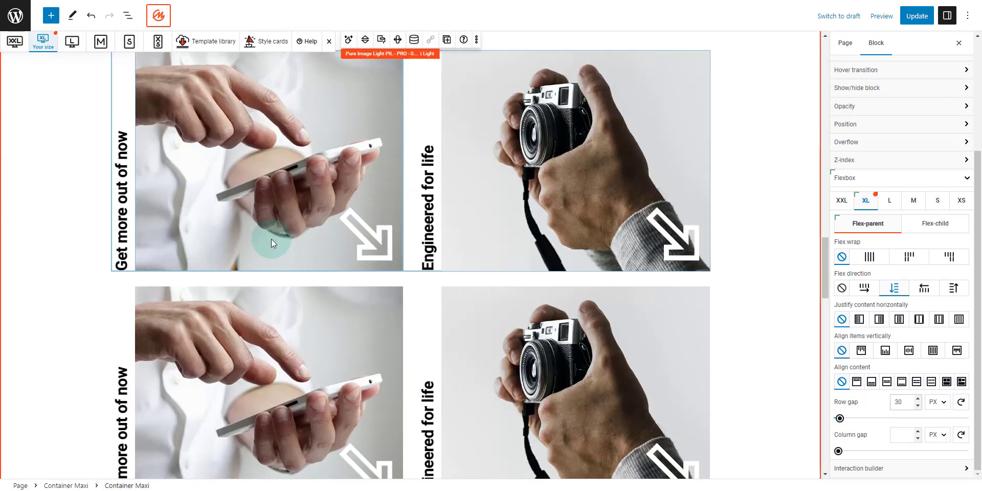
scroll(271, 239, up, 1)
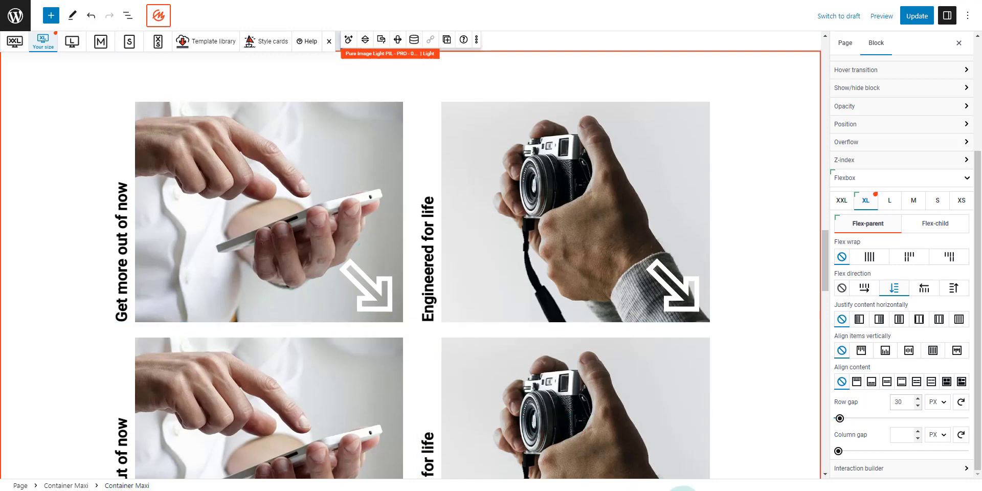
click(683, 489)
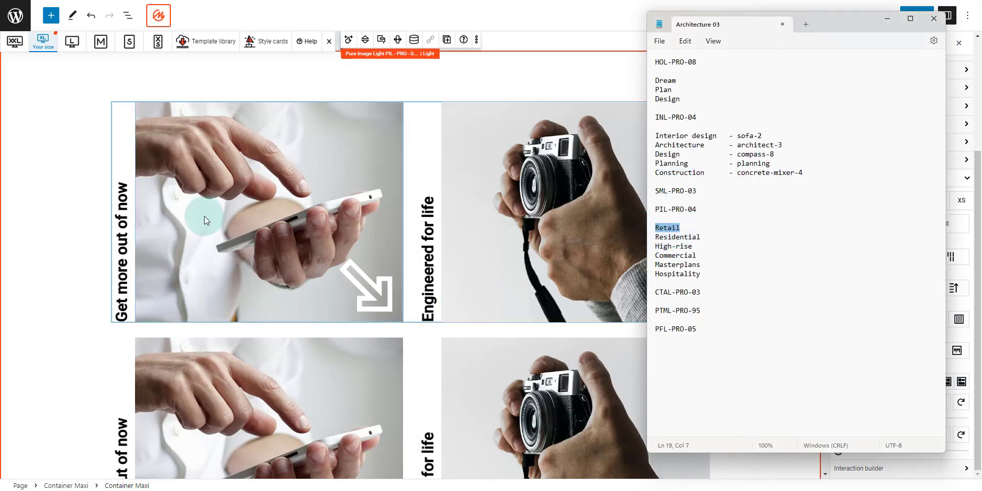
click(127, 224)
triple_click(127, 225)
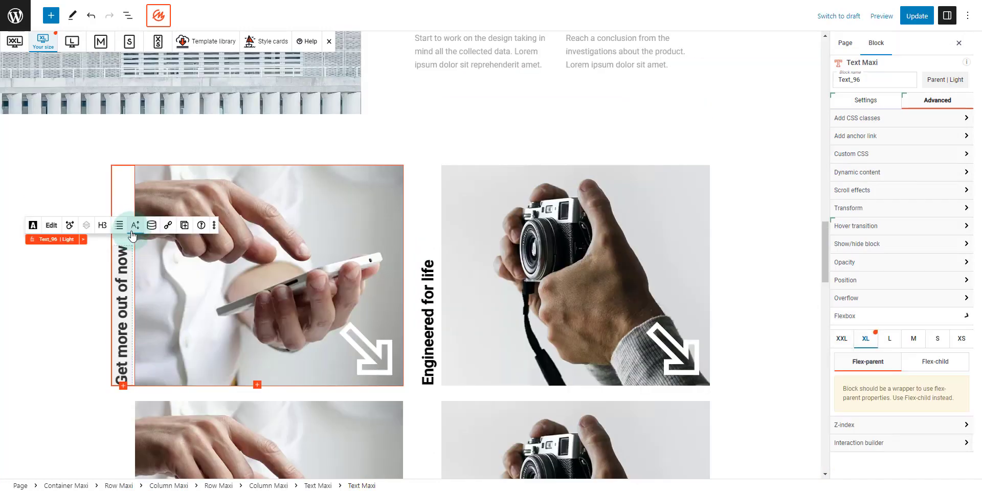
text(Retail)
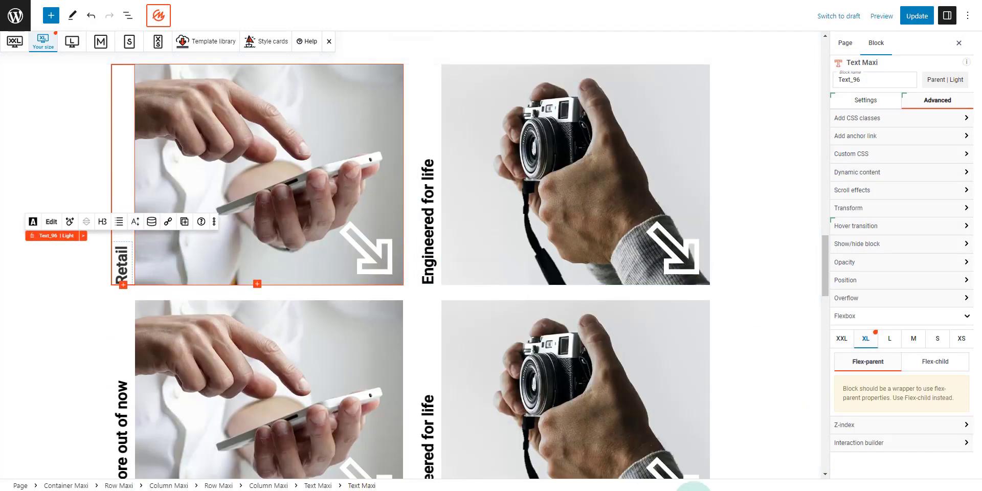
Step: Copy "Residential" from the notes and replace the second image's label in the top row with it
click(695, 487)
drag(704, 239, 644, 237)
key(ctrl+c)
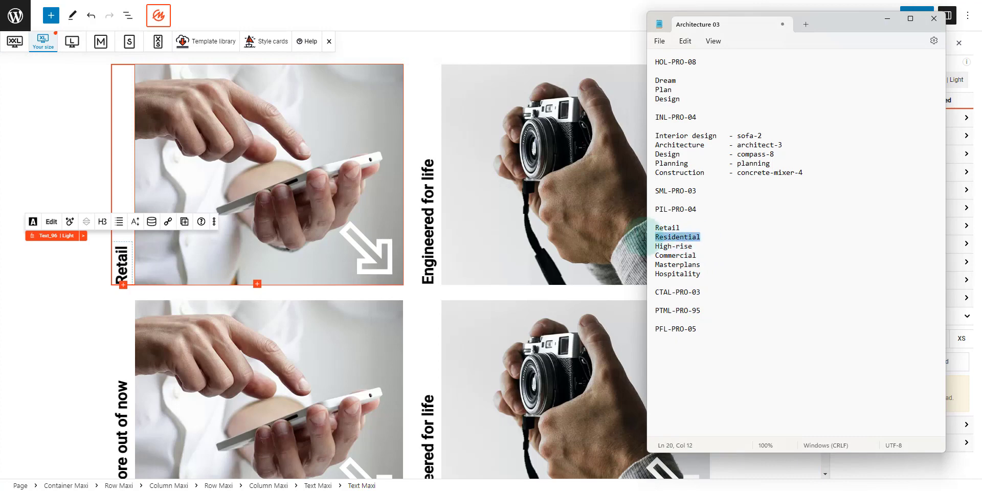
click(480, 245)
click(432, 231)
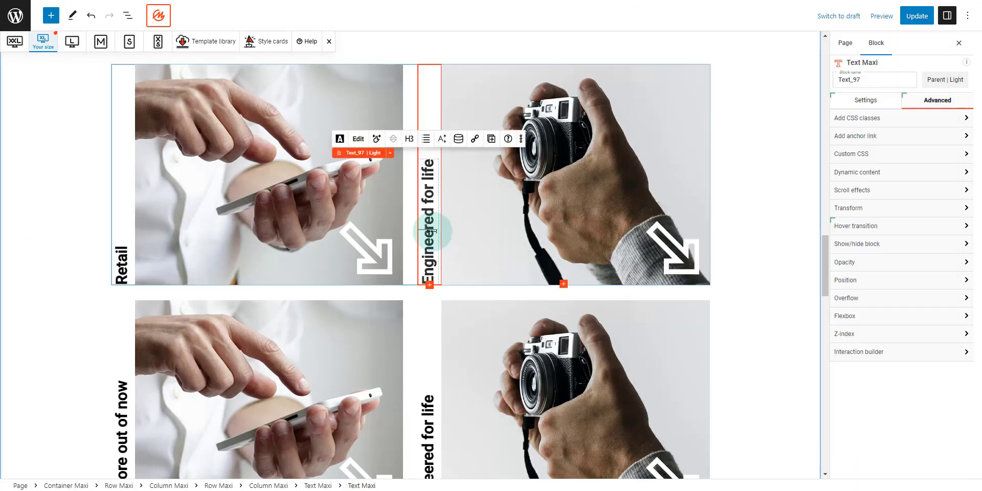
key(ctrl+a)
key(ctrl+v)
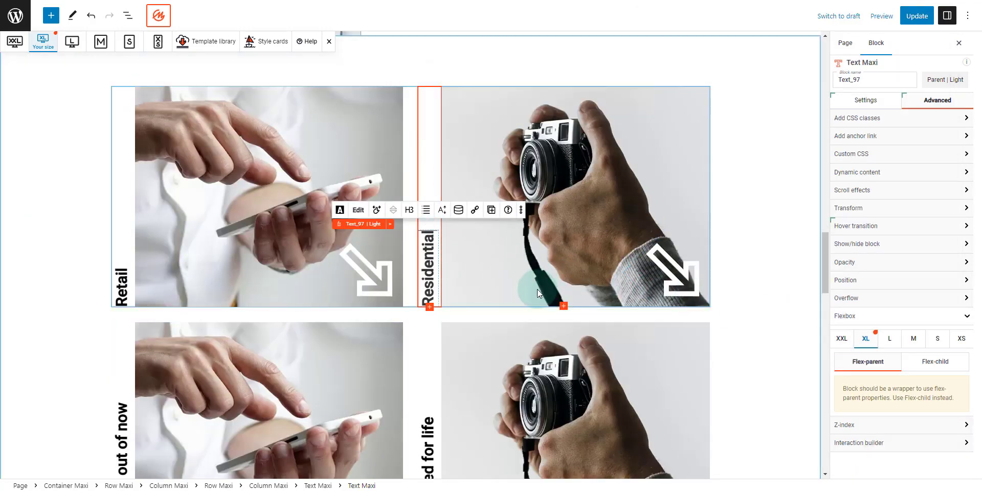
Step: Copy "High-rise" from the notes and replace the first image's label in the middle row with it
scroll(291, 293, down, 3)
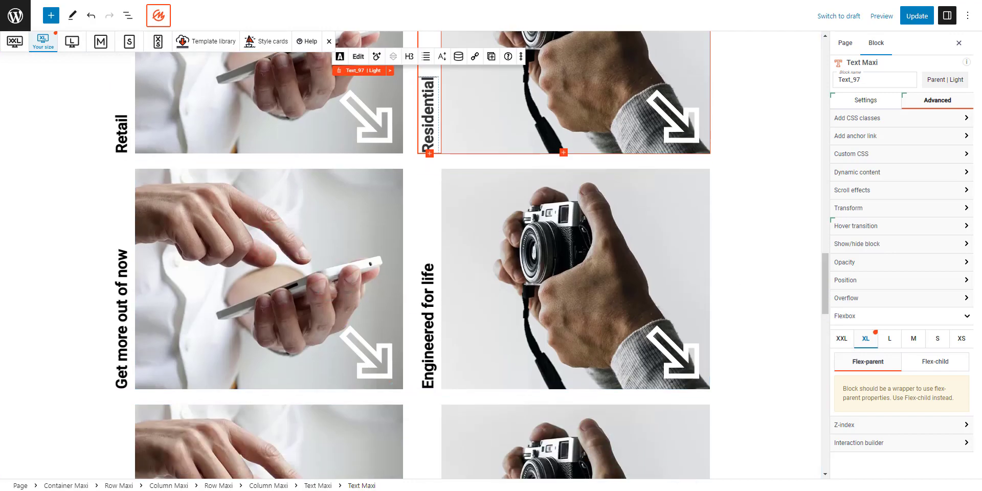
click(688, 490)
drag(698, 247, 648, 249)
key(ctrl+c)
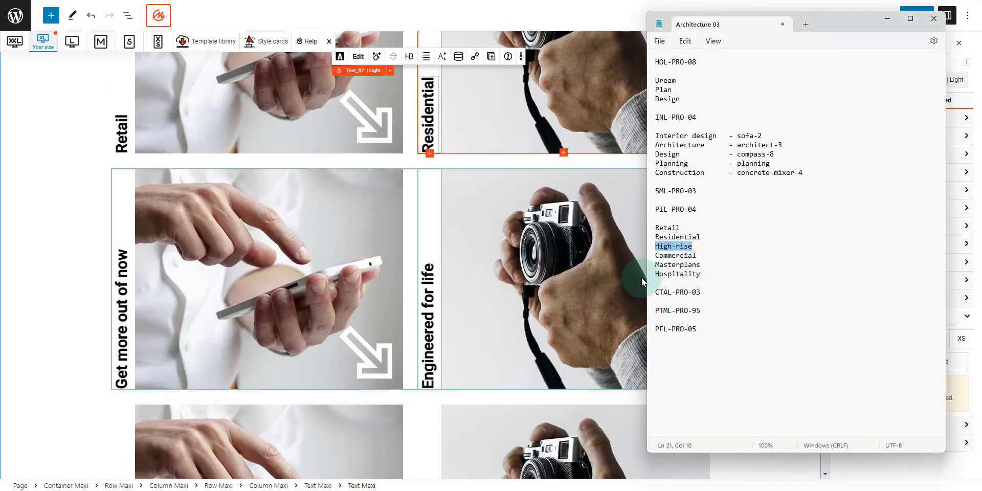
click(122, 303)
key(ctrl+v)
Step: Copy "Commercial" from the notes and replace the second image's label in the middle row with it
scroll(122, 303, down, 5)
click(366, 327)
click(426, 128)
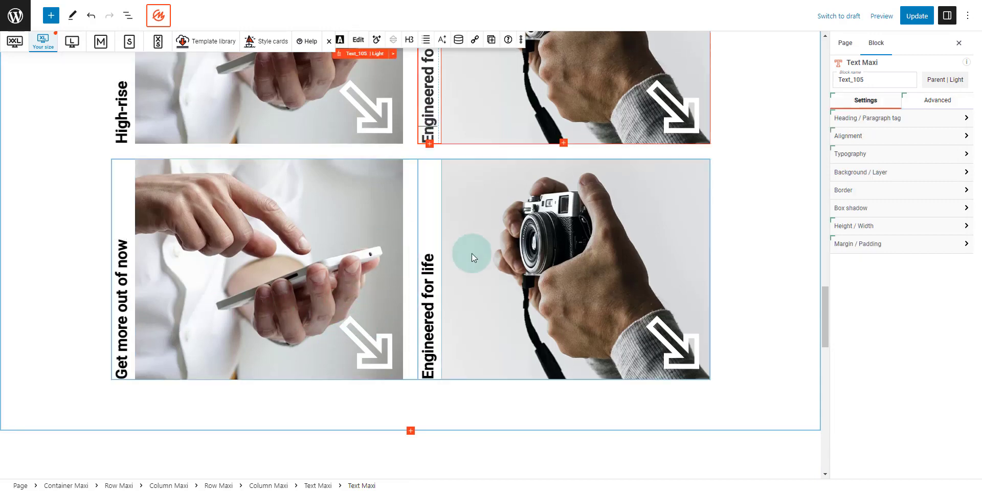
click(667, 488)
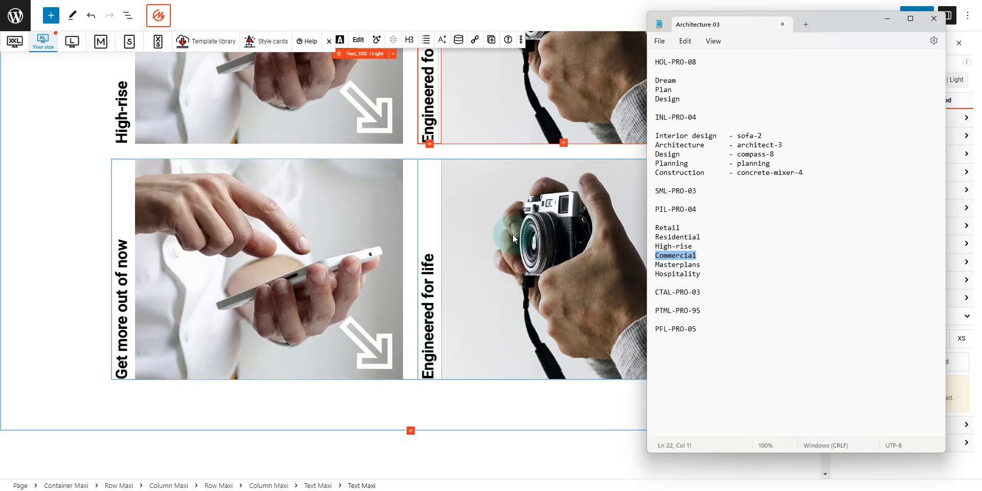
click(425, 113)
scroll(424, 111, up, 2)
key(ctrl+a)
text(Commercial)
scroll(409, 153, down, 1)
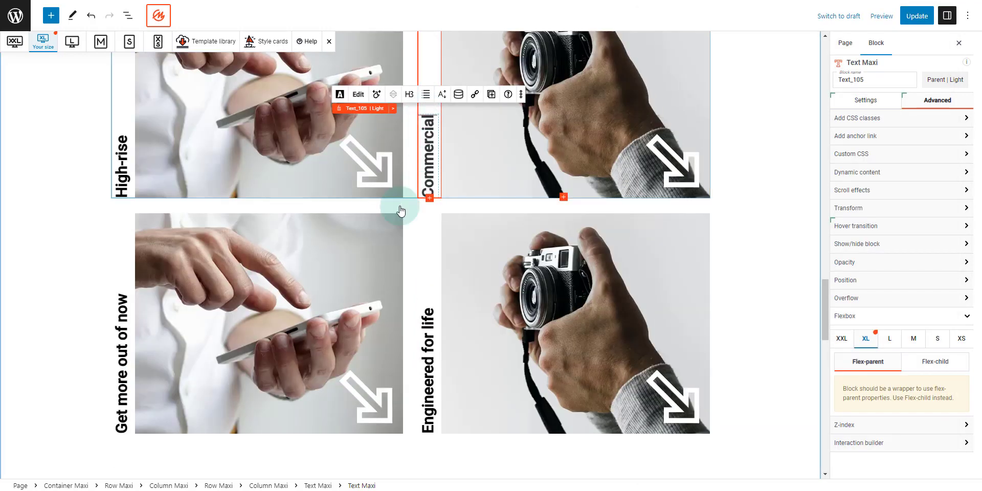
Step: Copy "Masterplans" from the notes and replace the first image's label in the last row with it
click(671, 487)
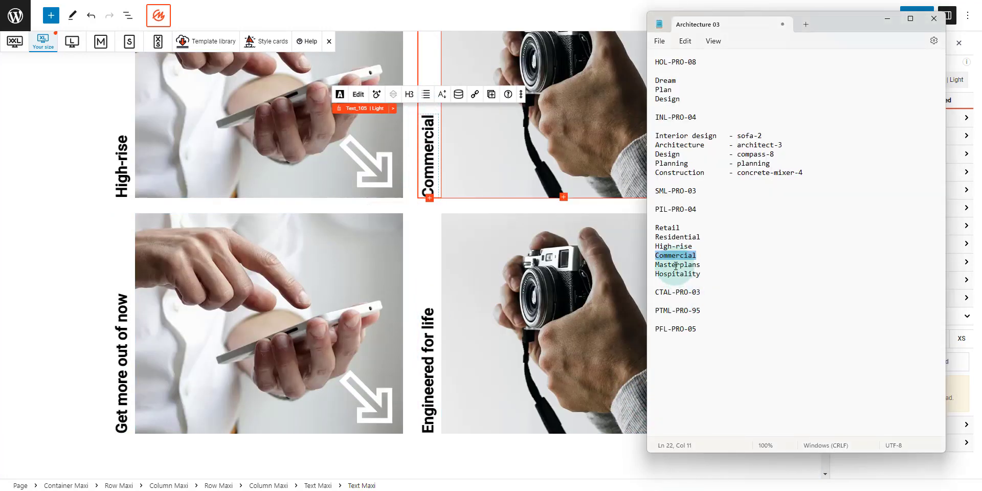
click(123, 338)
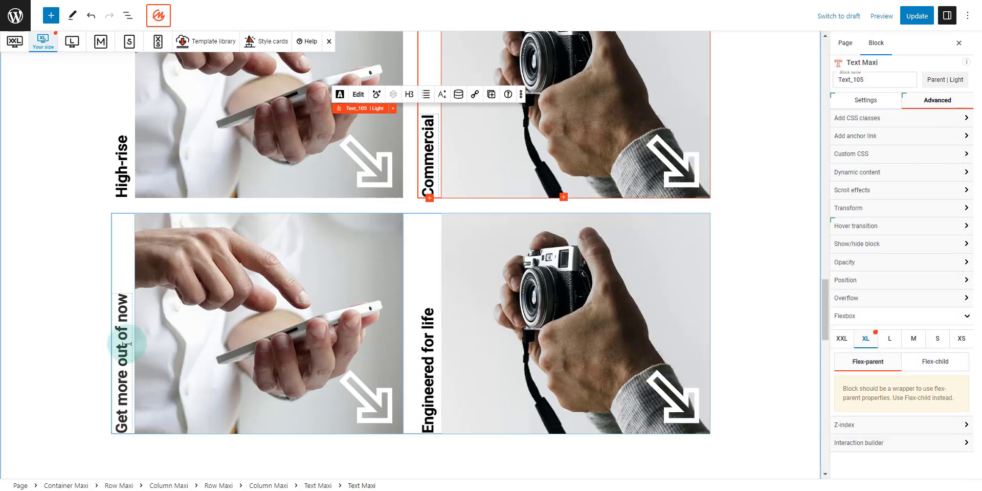
scroll(127, 344, down, 4)
key(ctrl+a)
text(Masterplans)
Step: Copy "Hospitality" from the notes and replace the second image's label in the last row with it
scroll(120, 266, down, 1)
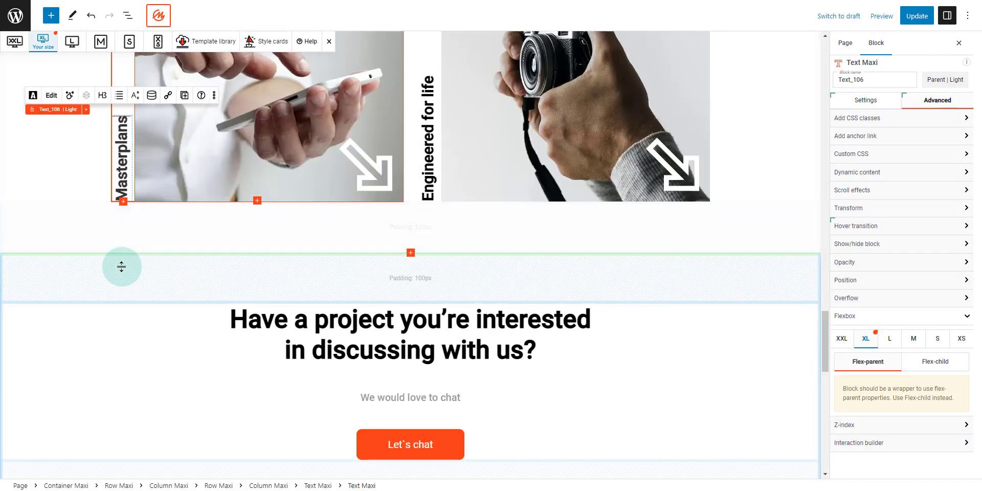
scroll(362, 274, up, 3)
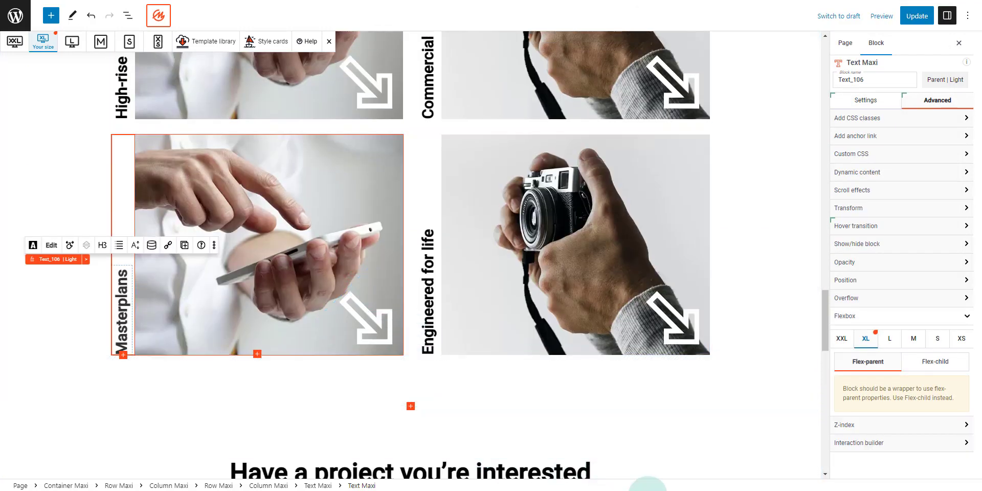
key(alt+Tab)
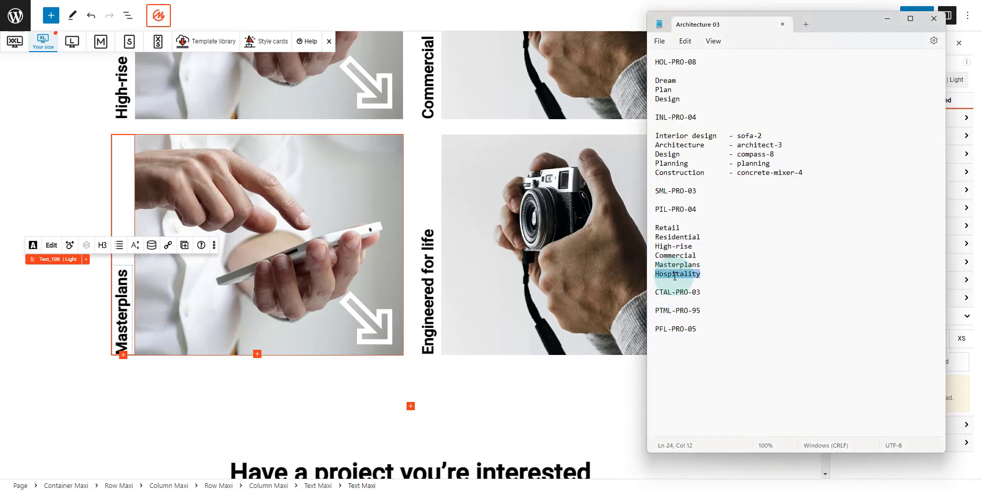
click(428, 284)
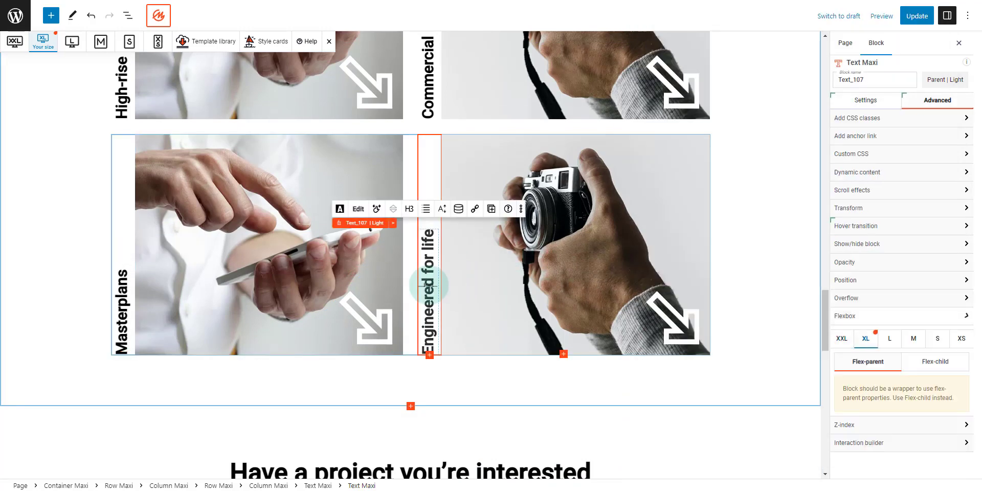
scroll(429, 286, up, 1)
key(ctrl+a)
text(Hospitality)
Step: Replace the Retail image with pil-pro-04-architecture-03-1.webp from the media library
scroll(386, 222, up, 7)
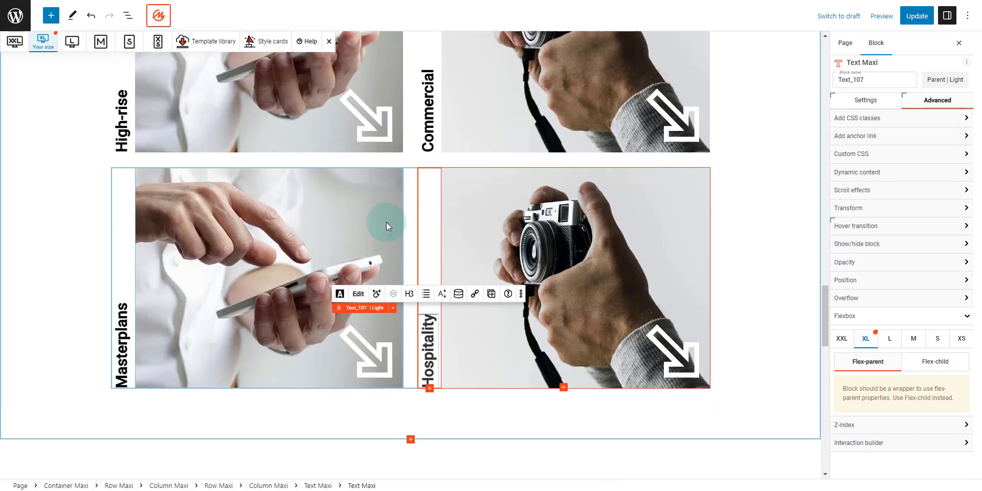
scroll(327, 204, up, 1)
click(274, 195)
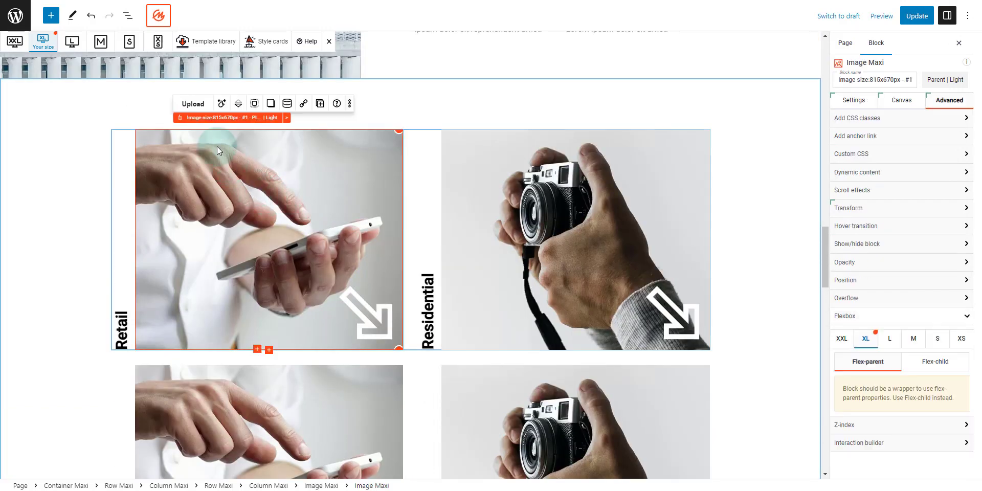
click(193, 105)
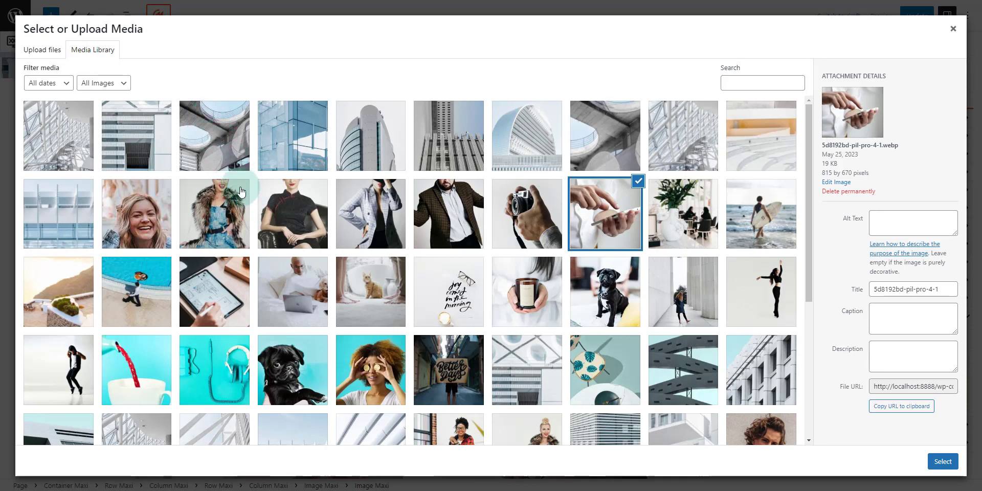
click(443, 141)
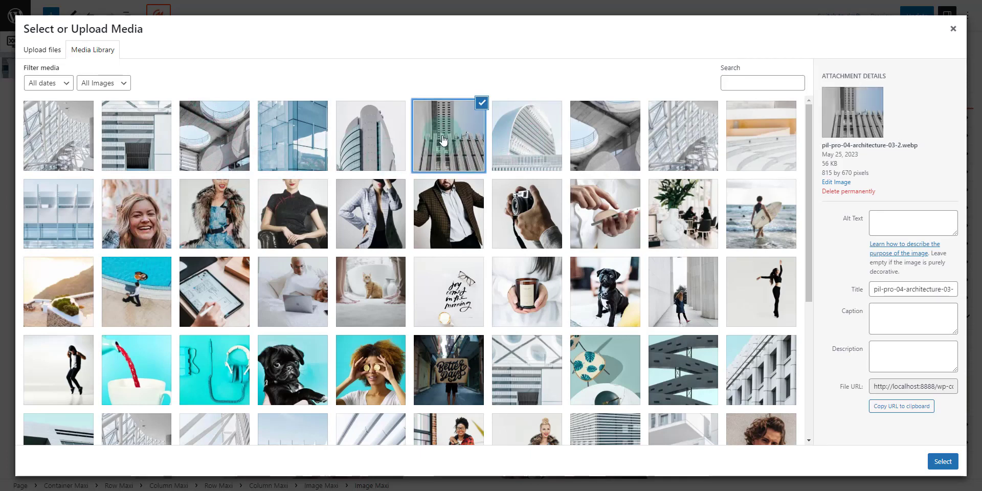
click(394, 135)
click(81, 132)
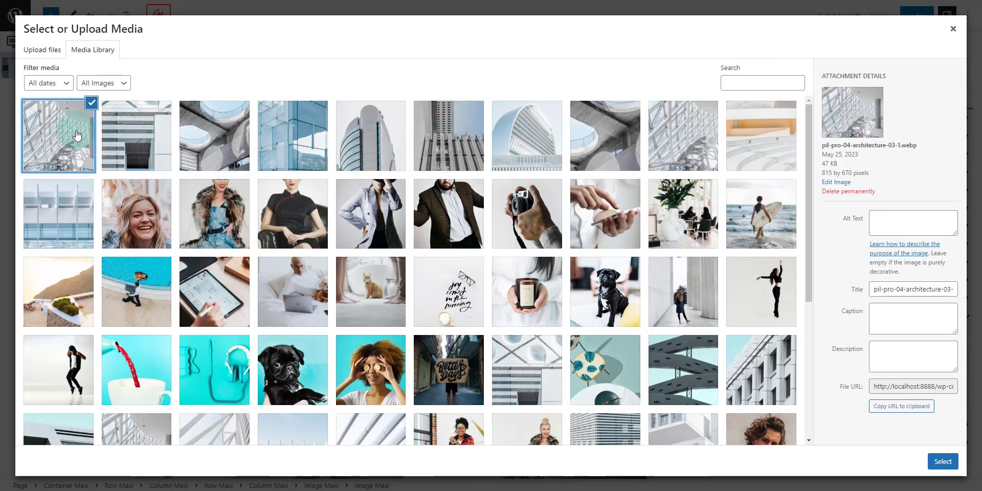
click(945, 467)
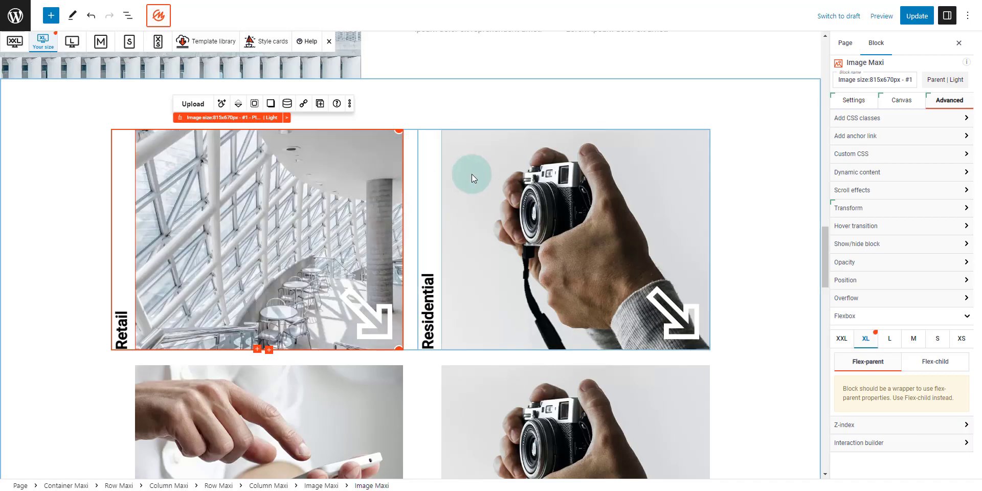
Step: Replace the Residential image with the media library photo of the tall building with vertical concrete ribs
click(500, 104)
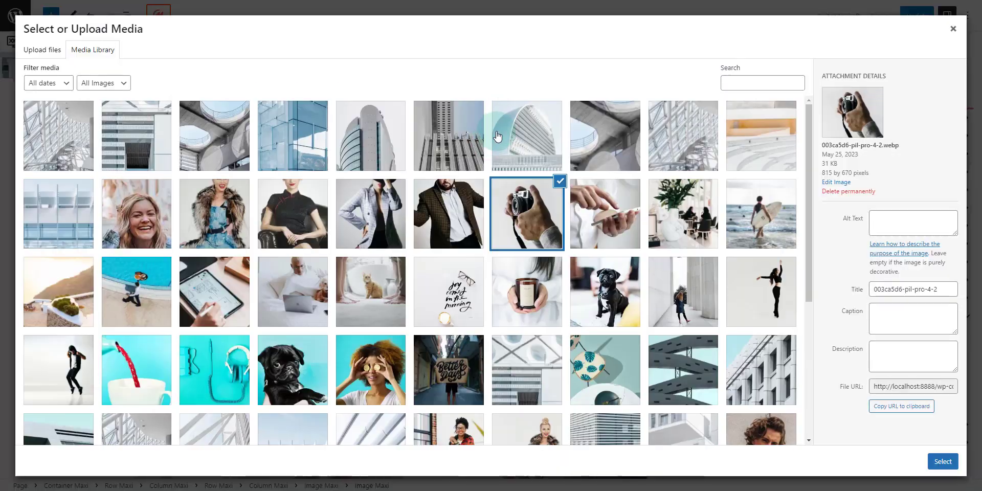
click(463, 141)
click(943, 462)
Step: Replace the High-rise image with the media library photo of the rounded tower with curved blue glazing
scroll(307, 328, down, 5)
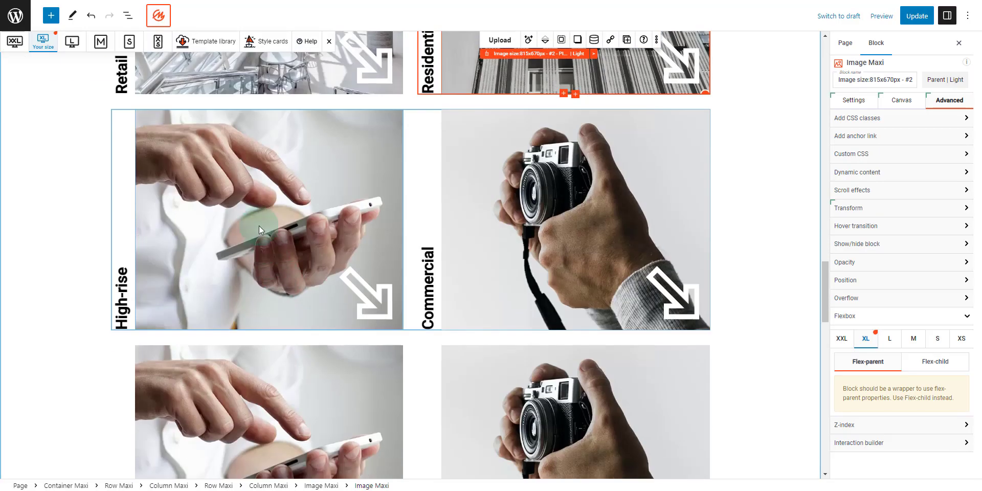
click(245, 163)
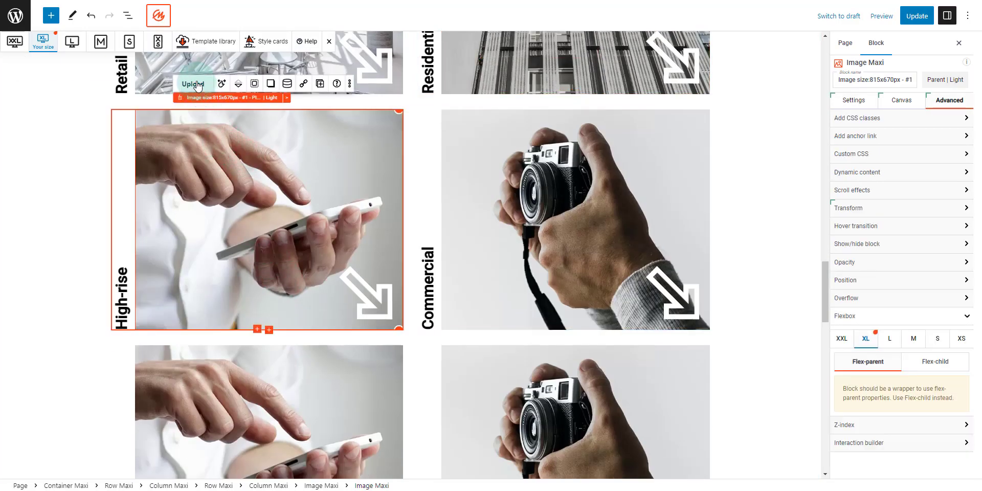
click(198, 85)
click(363, 152)
click(944, 470)
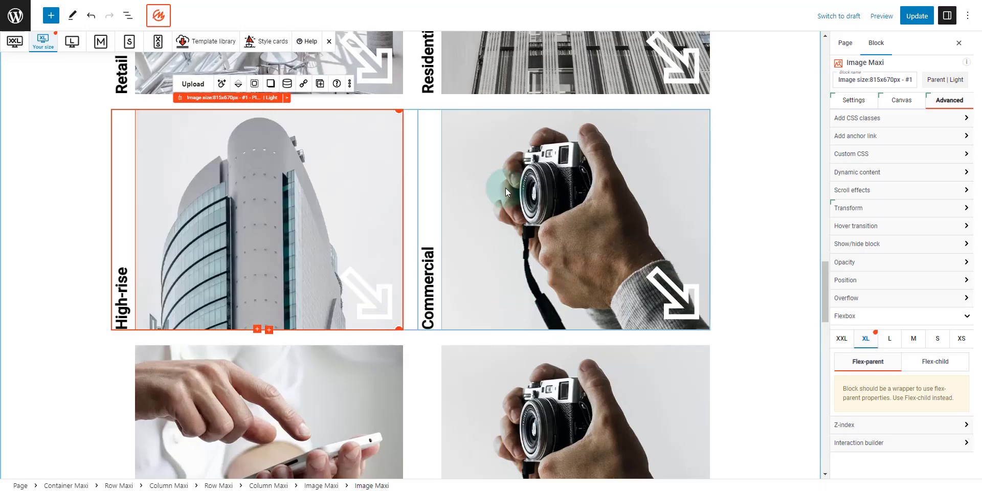
Step: Replace the Commercial image with pil-pro-04-architecture-03-4.webp from the media library
click(506, 188)
click(502, 85)
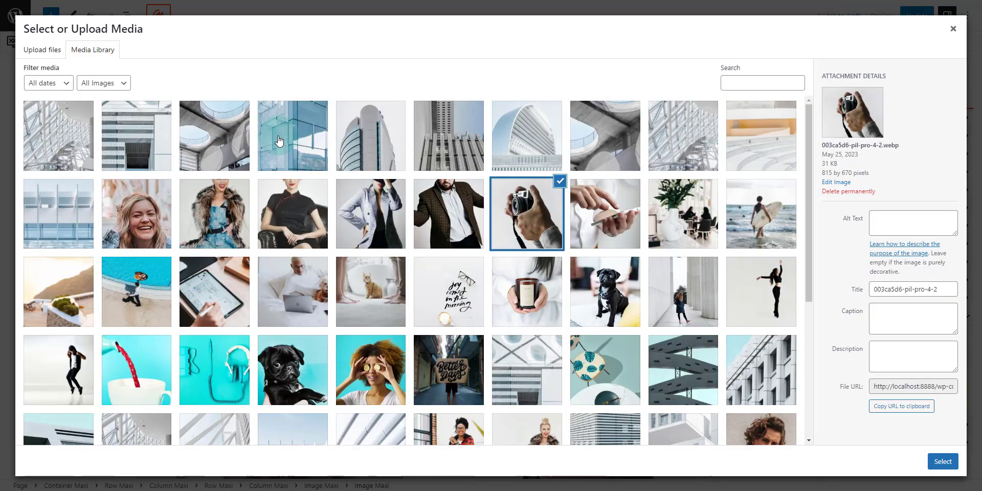
click(279, 136)
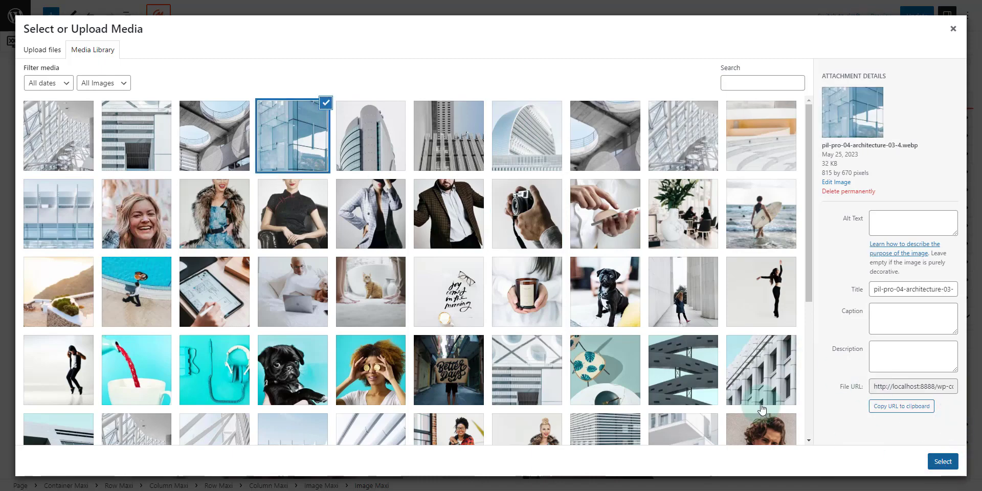
click(944, 461)
Step: Replace the Masterplans image with pil-pro-04-architecture-03-5.webp from the media library
scroll(420, 276, down, 3)
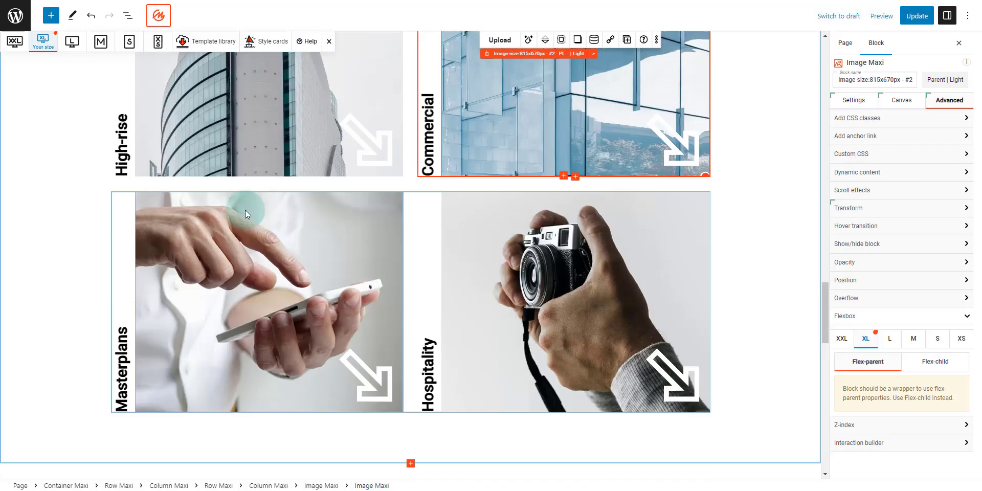
click(215, 204)
click(185, 171)
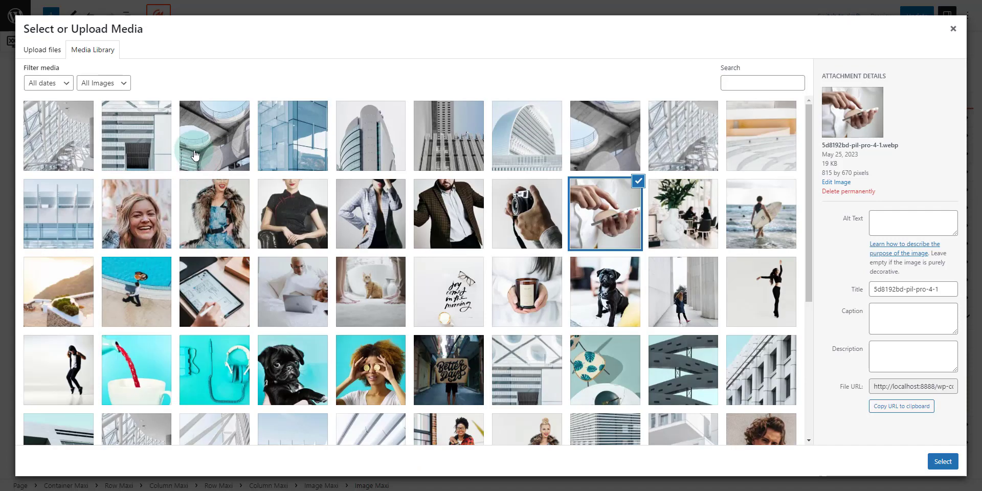
click(215, 135)
click(944, 463)
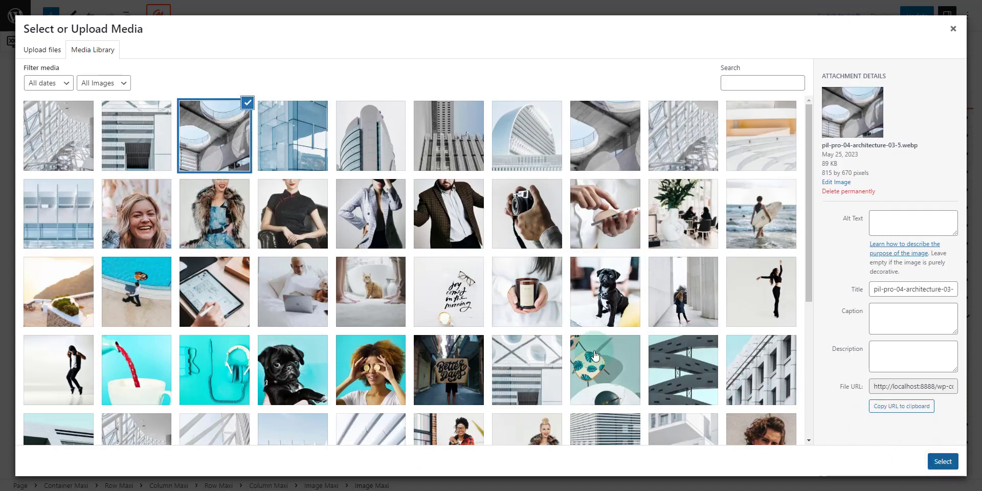
Step: Replace the Hospitality image with pil-pro-04-architecture-03-6.webp from the media library
click(527, 230)
click(483, 164)
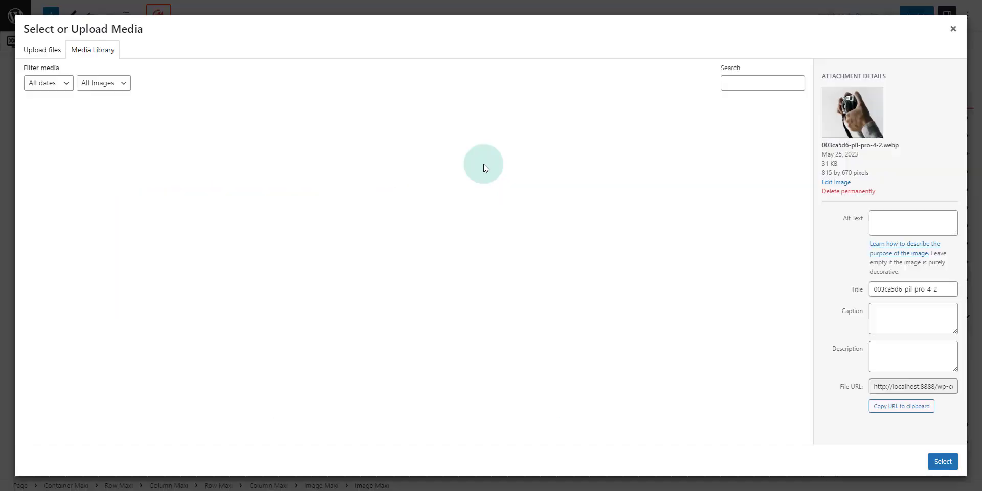
click(156, 143)
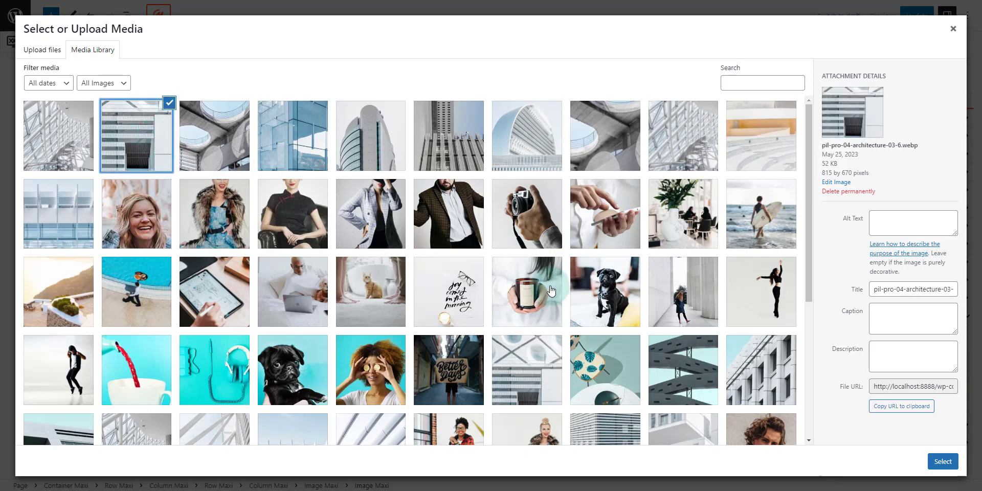
click(944, 461)
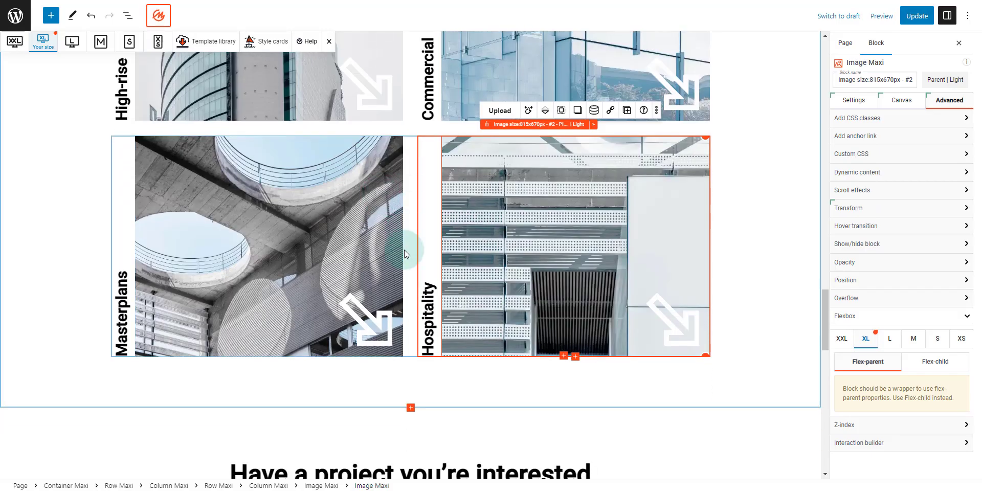
Step: Set the top padding of the Pure Footer container to 150 px for the XL breakpoint
scroll(404, 249, down, 10)
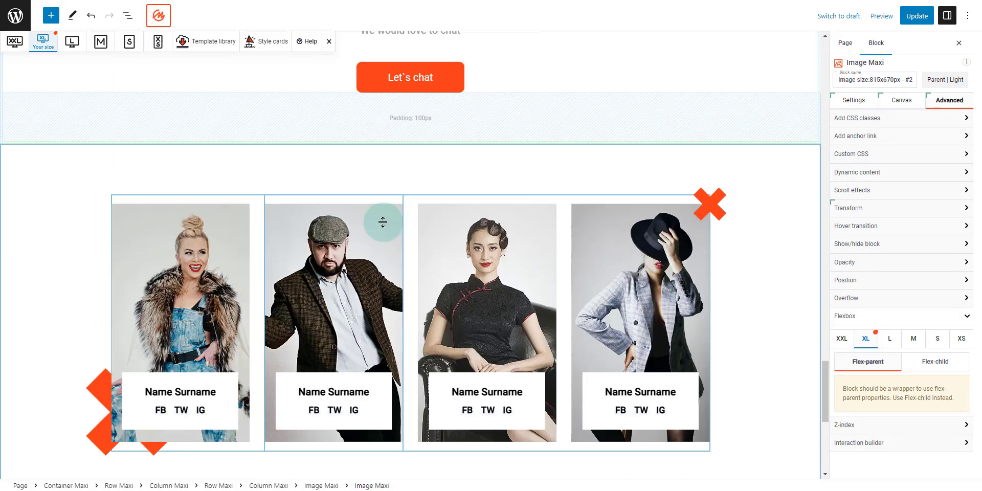
scroll(383, 222, down, 5)
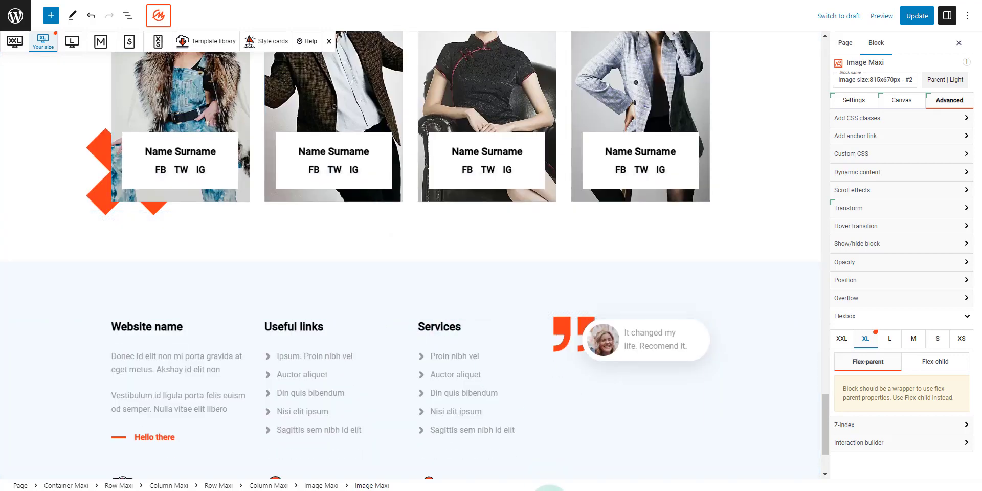
scroll(373, 318, up, 1)
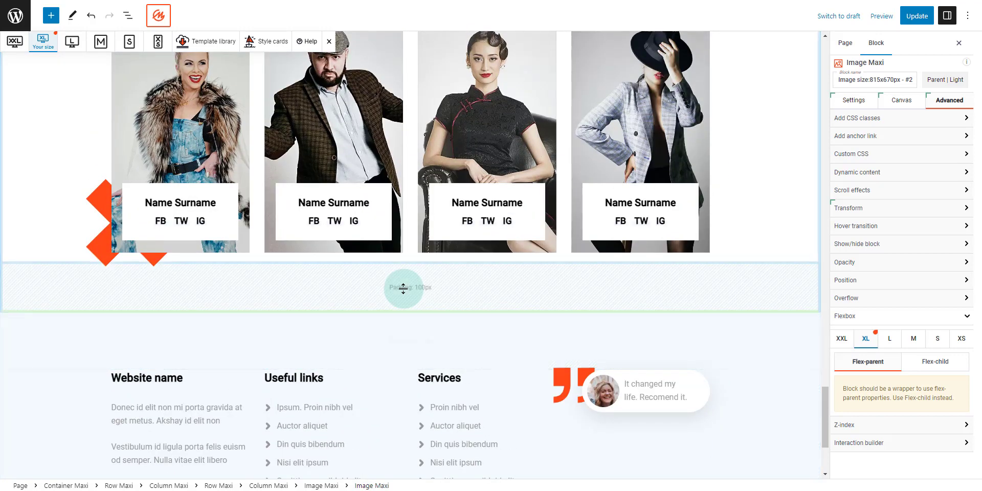
click(421, 340)
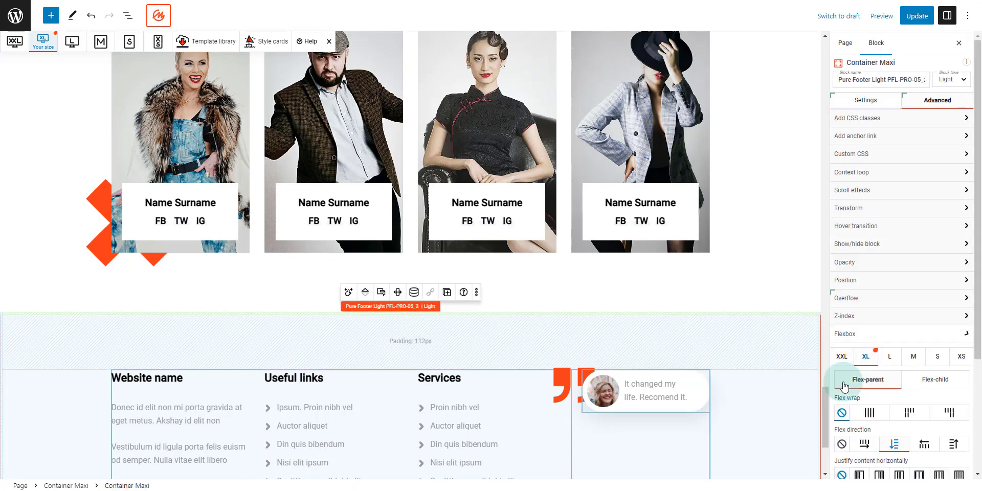
click(855, 102)
click(876, 228)
scroll(891, 292, down, 1)
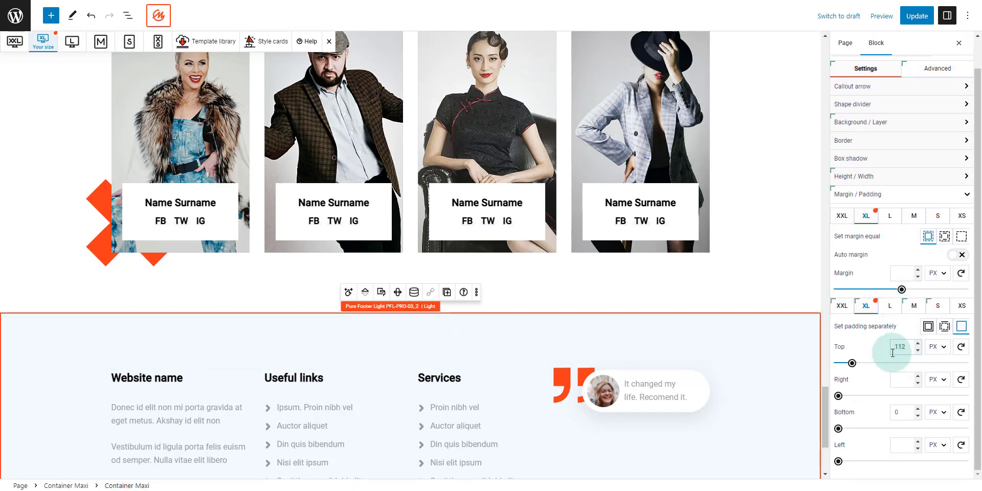
text(150)
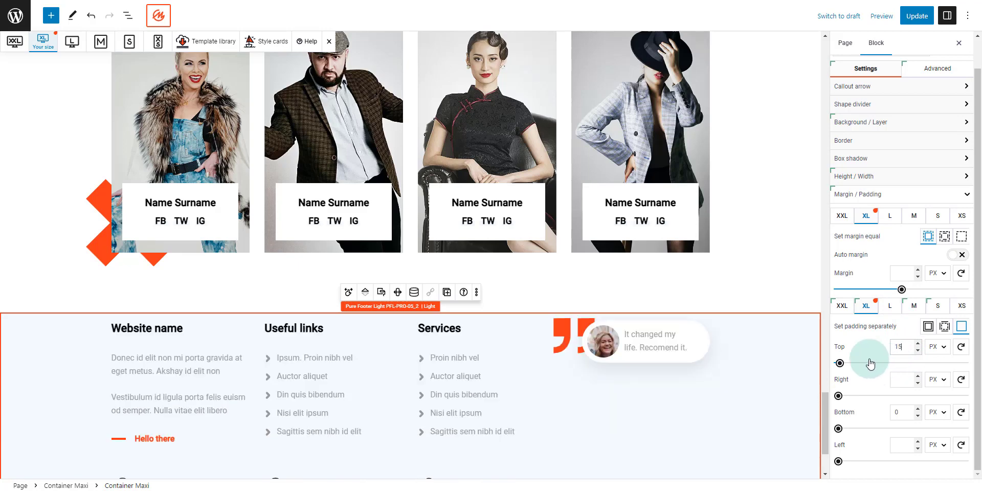
Step: Set the footer container's top padding to 200 px for the XXL breakpoint
click(849, 306)
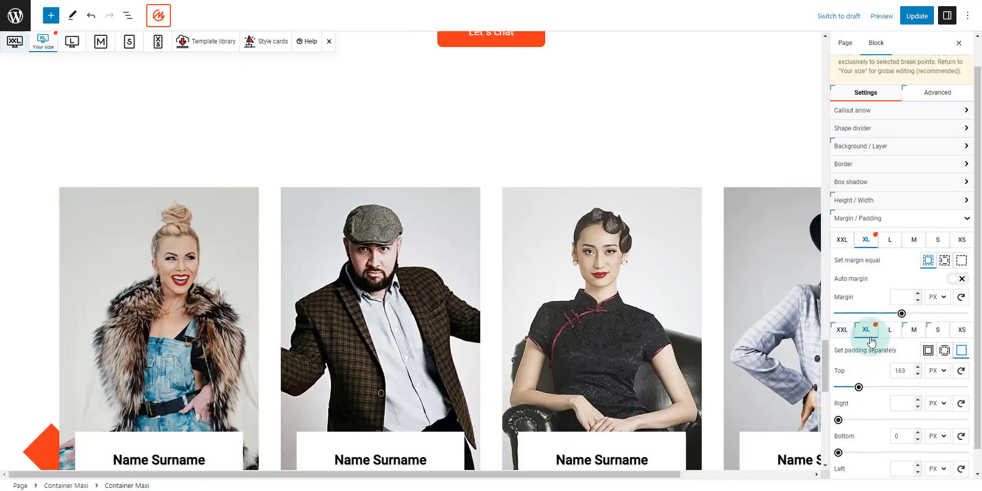
click(909, 378)
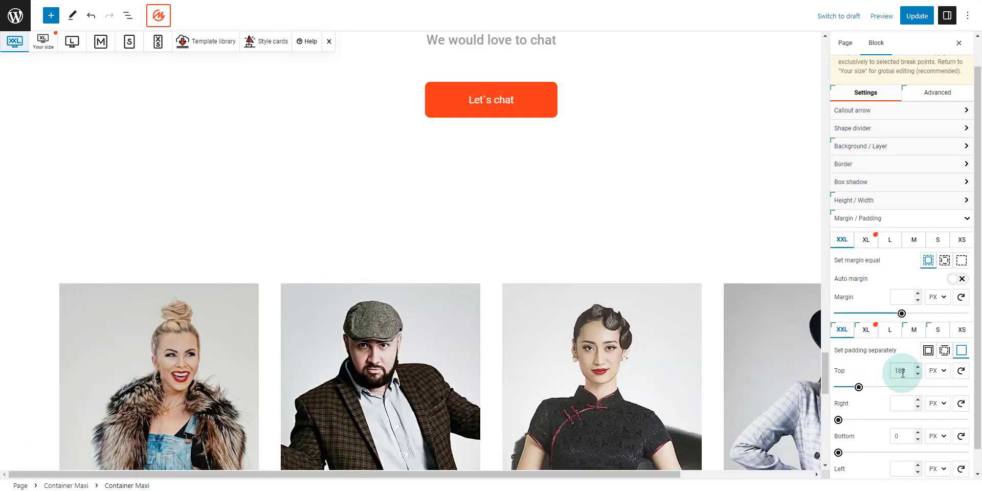
text(200)
Step: Set the footer's top padding to 150 px for L, 80 px for M, 60 px for S and 40 px for XS, and return to XL
click(891, 332)
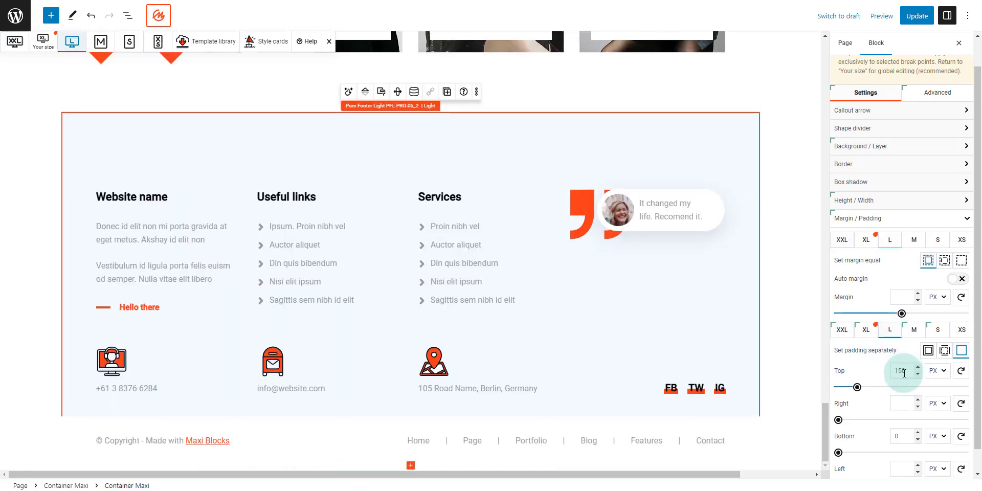
click(900, 370)
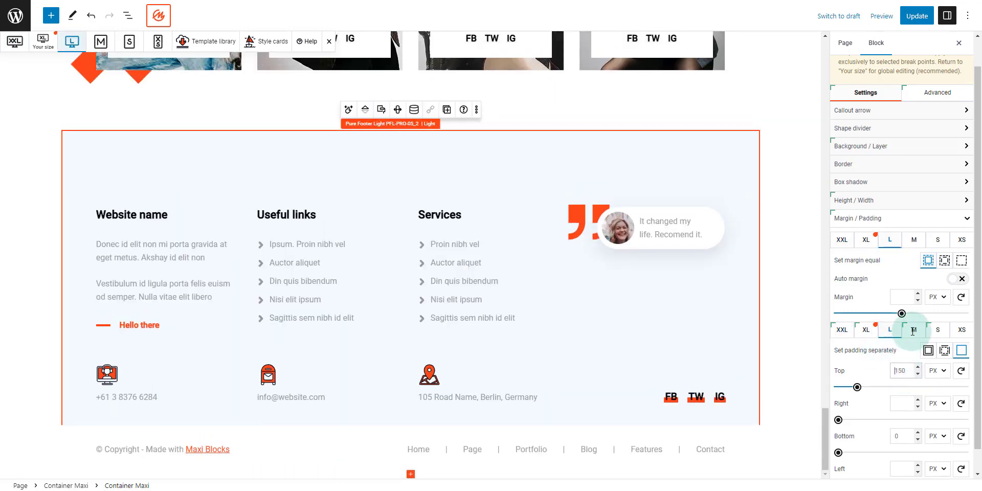
click(914, 330)
click(906, 369)
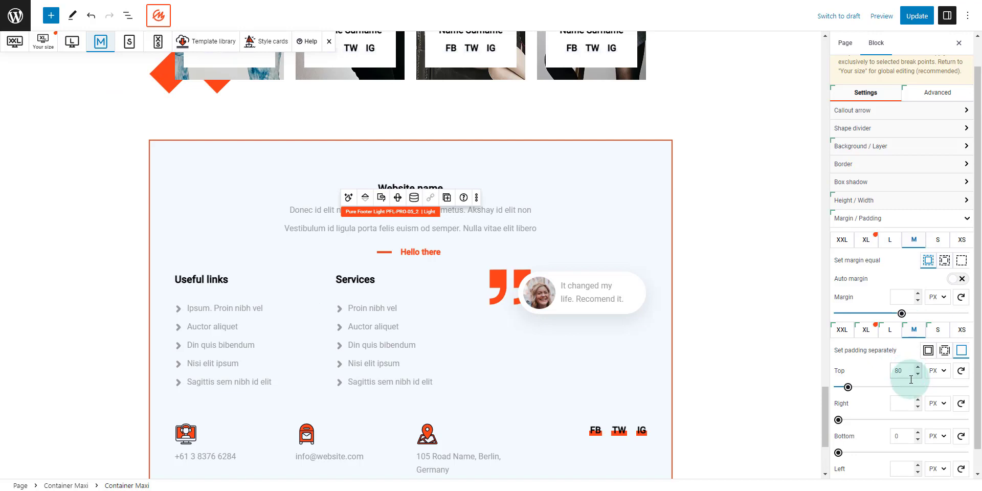
click(934, 331)
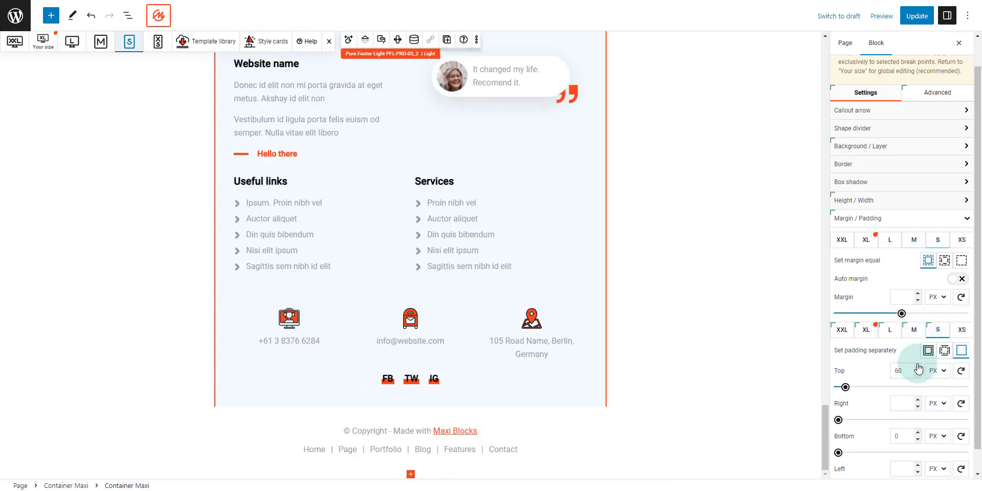
click(962, 329)
click(911, 374)
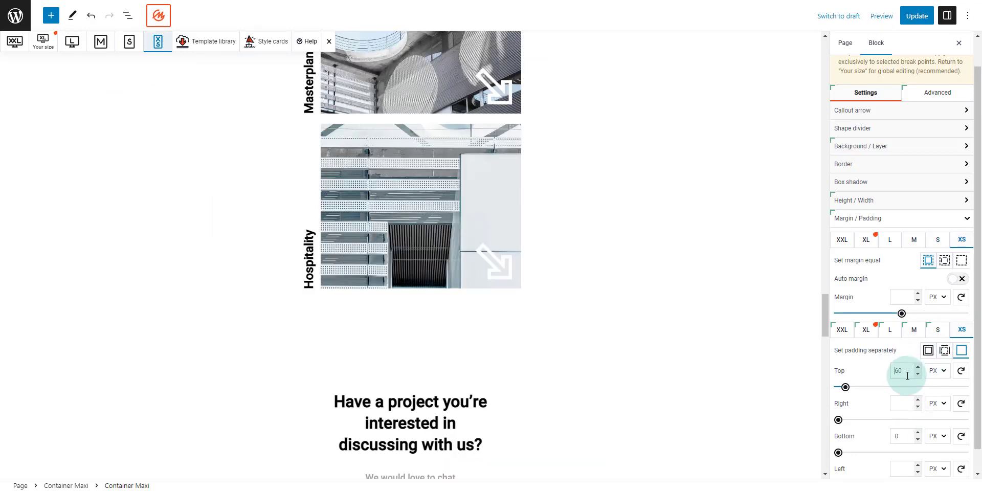
text(40)
click(862, 333)
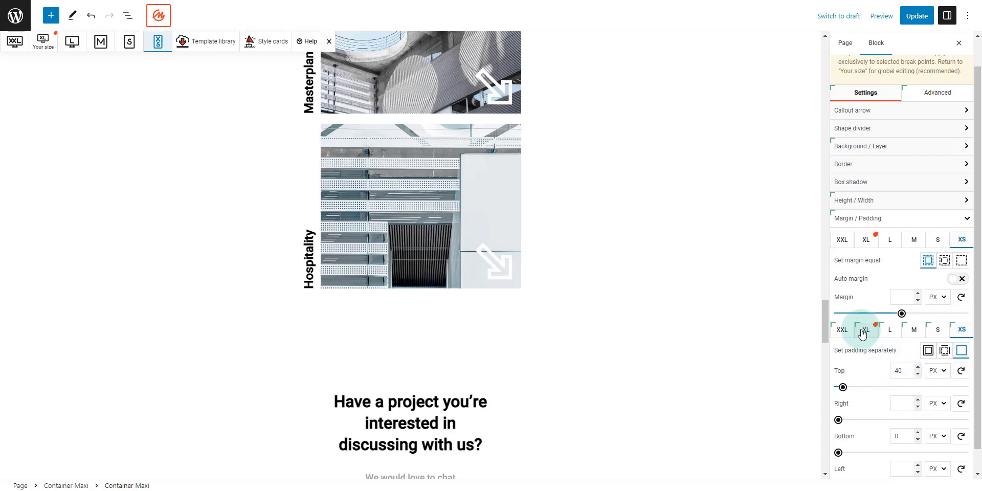
Step: Set the top and bottom padding of the Pure Team container to 150 px for the XL breakpoint
scroll(404, 276, up, 3)
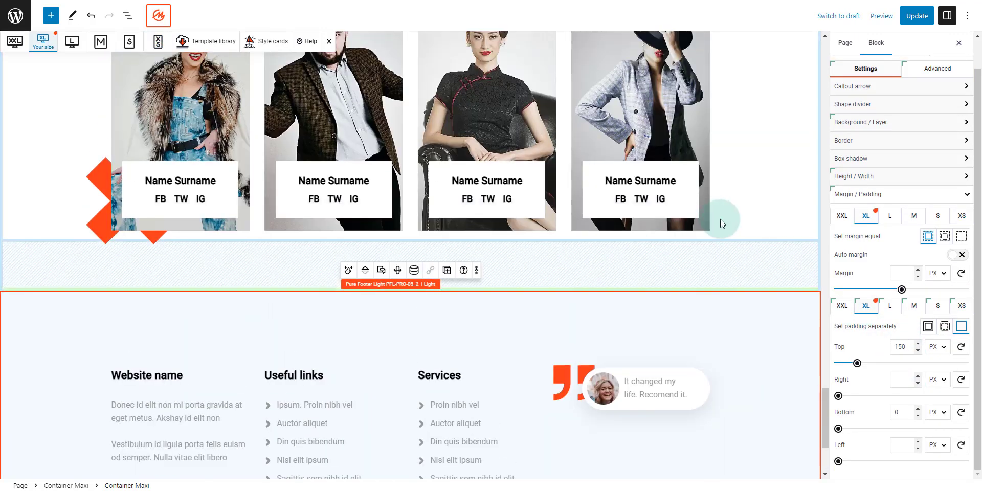
scroll(721, 219, up, 2)
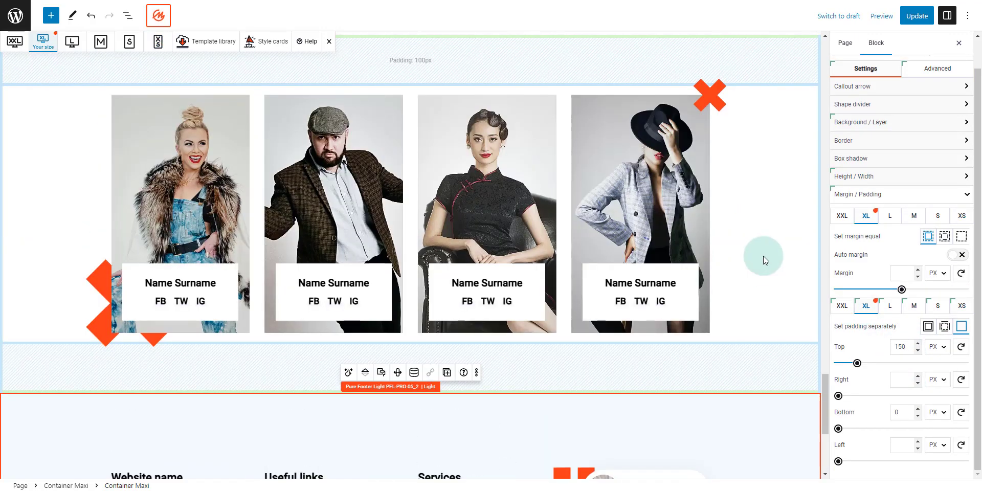
click(763, 256)
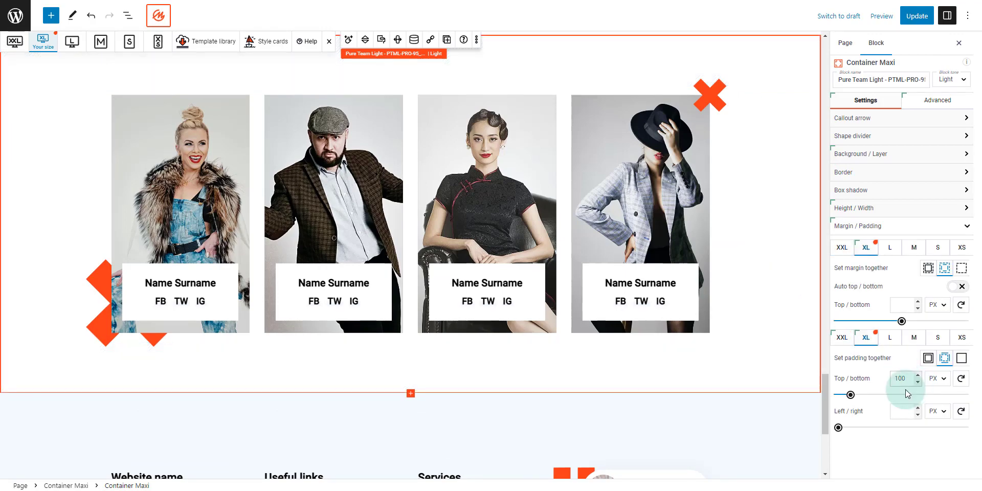
text(999)
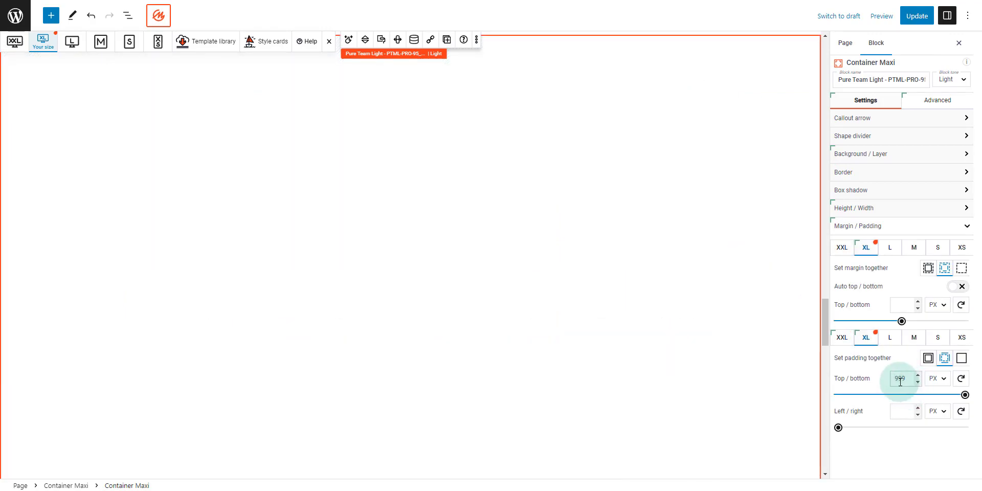
key(BackSpace)
key(BackSpace)
key(BackSpace)
text(150)
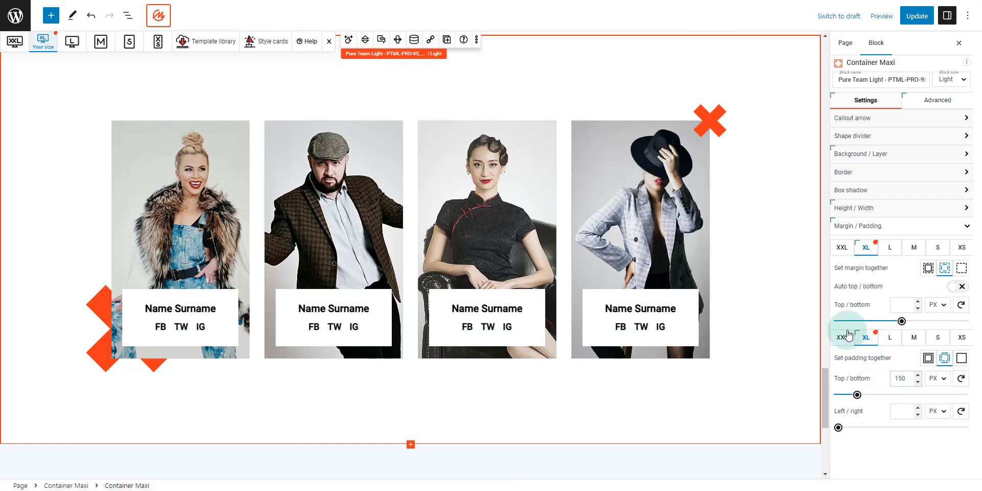
Step: Set the team container's top and bottom padding to 200 px for the XXL breakpoint
click(853, 342)
click(909, 403)
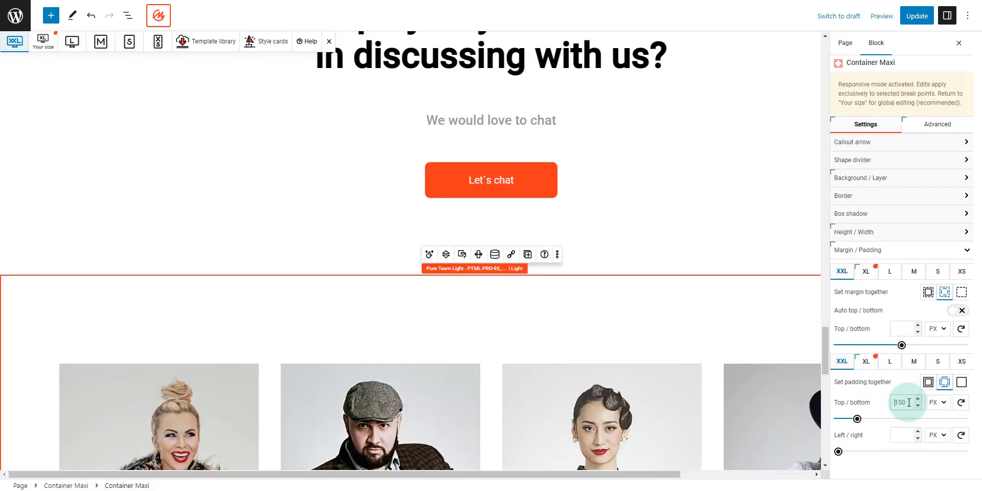
key(Delete)
key(Delete)
key(Delete)
text(200)
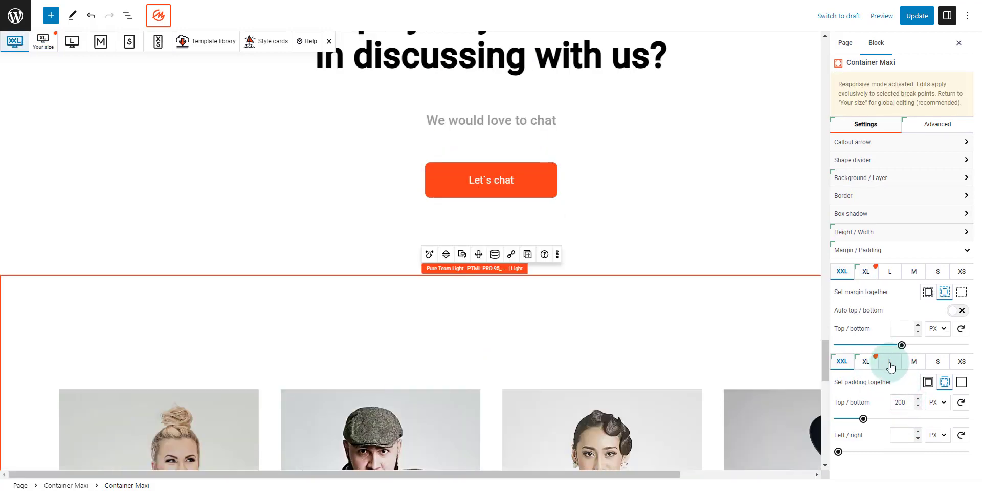
Step: Set the team container's top and bottom padding to 150 px for L and 80 px for M
click(891, 366)
click(906, 405)
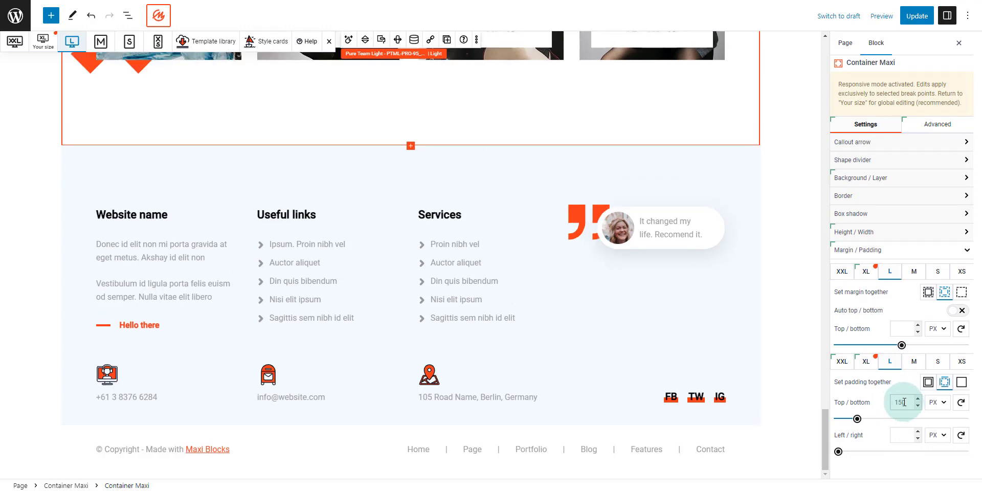
click(915, 361)
click(909, 403)
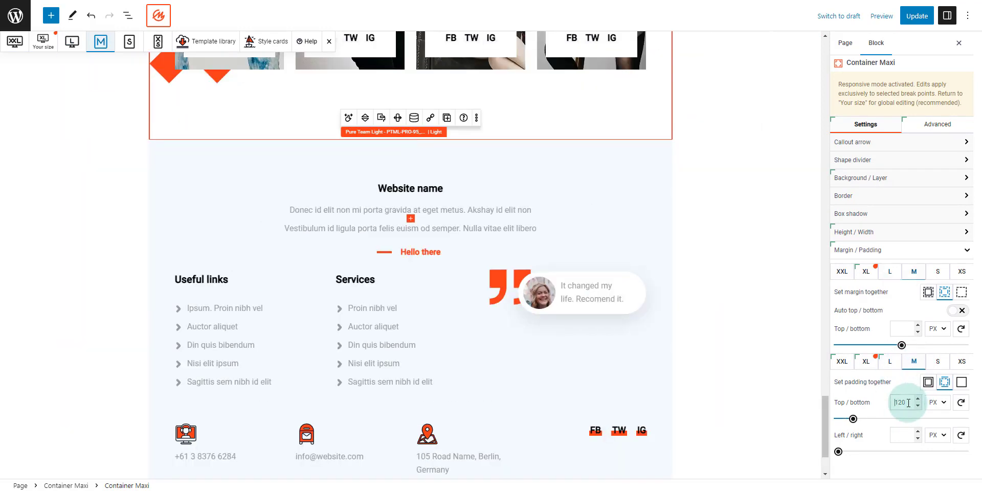
key(Delete)
key(Delete)
key(Delete)
text(80)
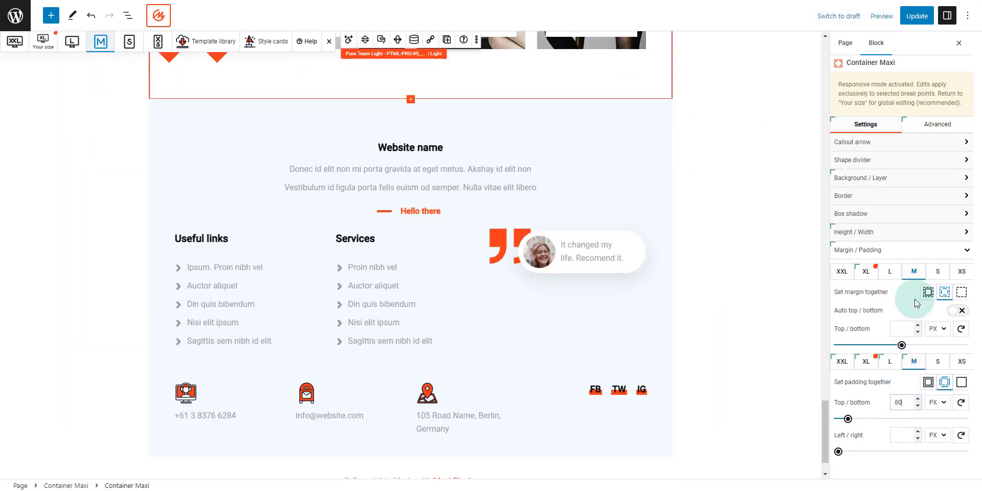
Step: Set the team container's top and bottom padding to 60 px for S, adjust the XS padding, and return to XL
click(938, 363)
click(906, 403)
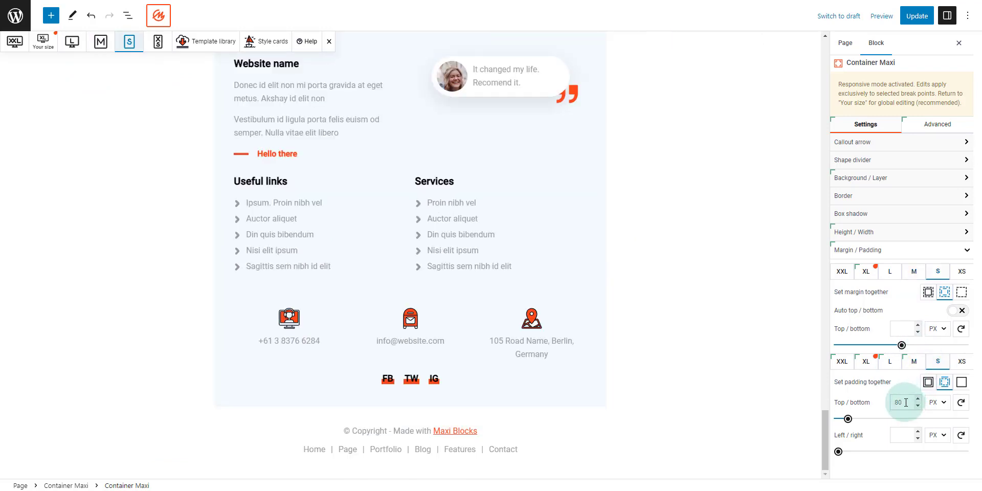
key(BackSpace)
key(BackSpace)
text(60)
click(956, 363)
click(910, 403)
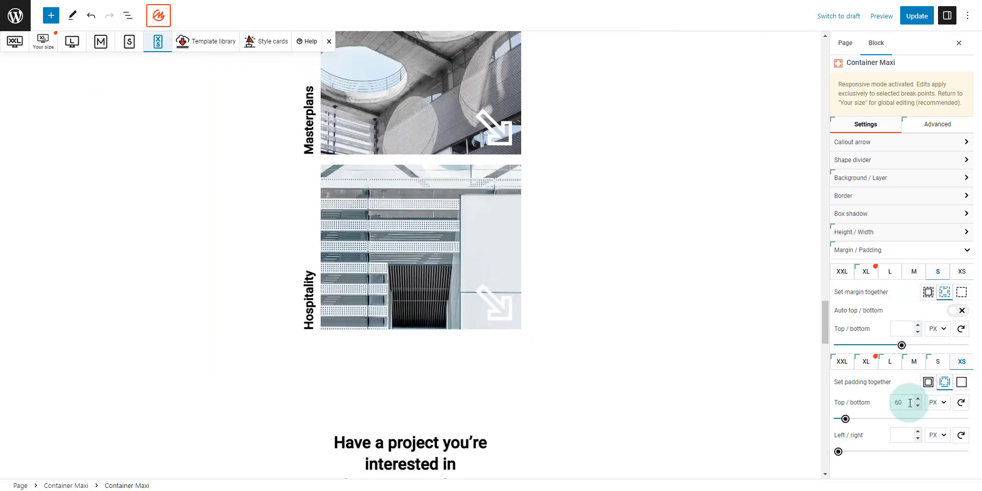
click(866, 363)
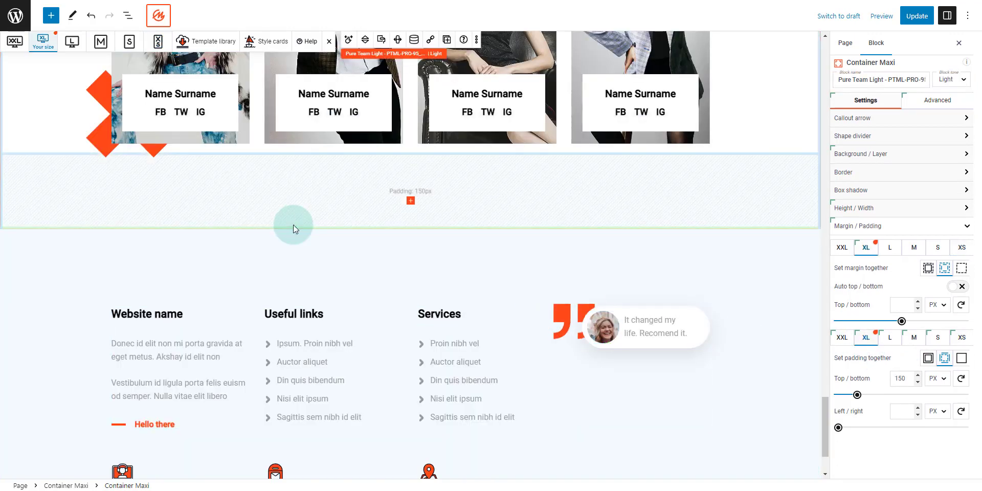
Step: Set the Call to Action container's top and bottom padding to 0 px for XL and reset its XXL top and bottom padding
scroll(307, 236, up, 4)
scroll(329, 253, down, 3)
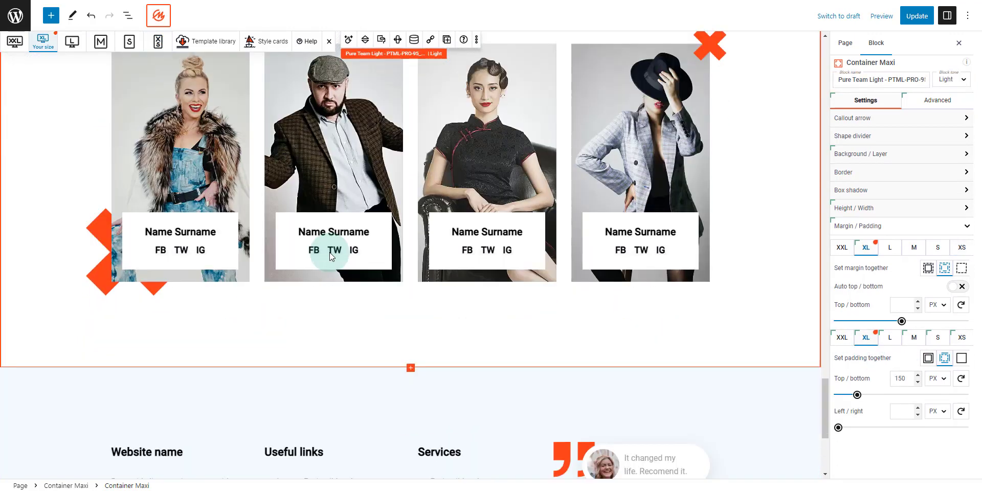
scroll(329, 253, up, 7)
scroll(329, 253, up, 3)
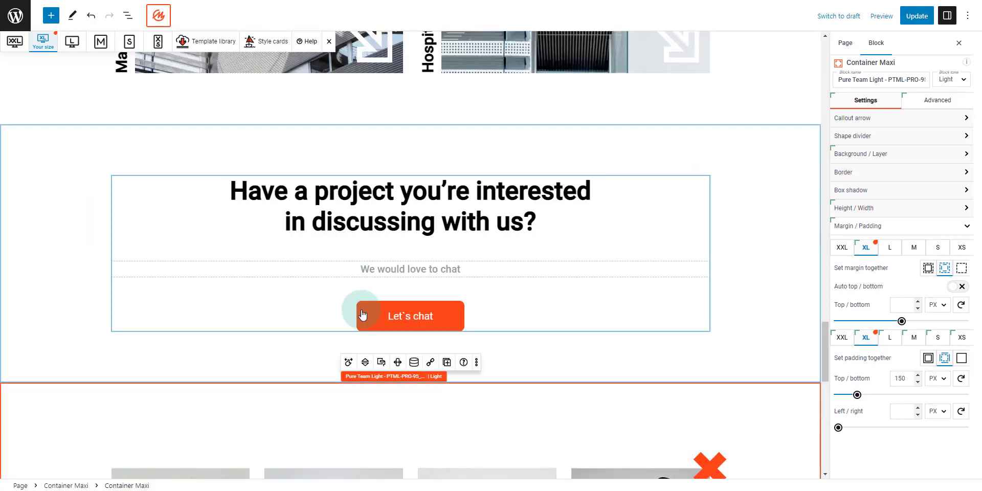
scroll(346, 321, down, 2)
scroll(110, 214, up, 5)
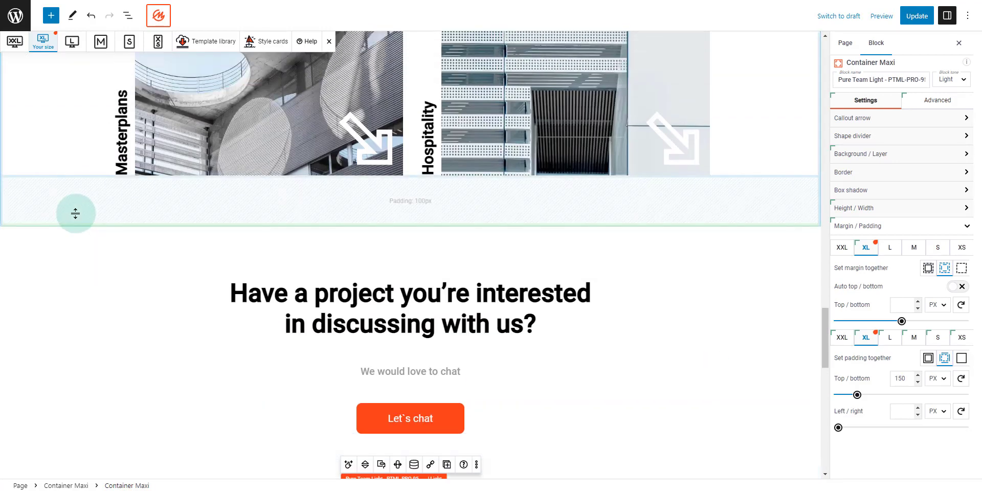
click(60, 308)
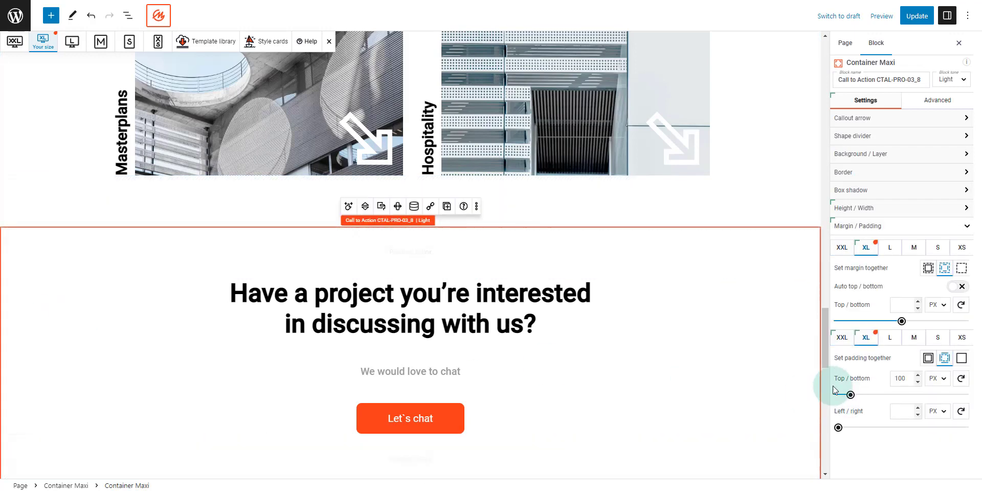
click(876, 384)
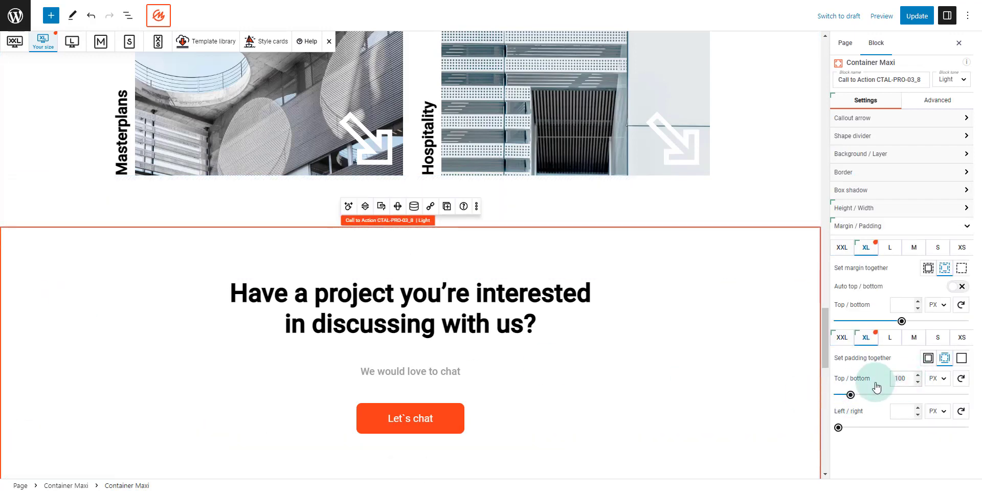
click(843, 337)
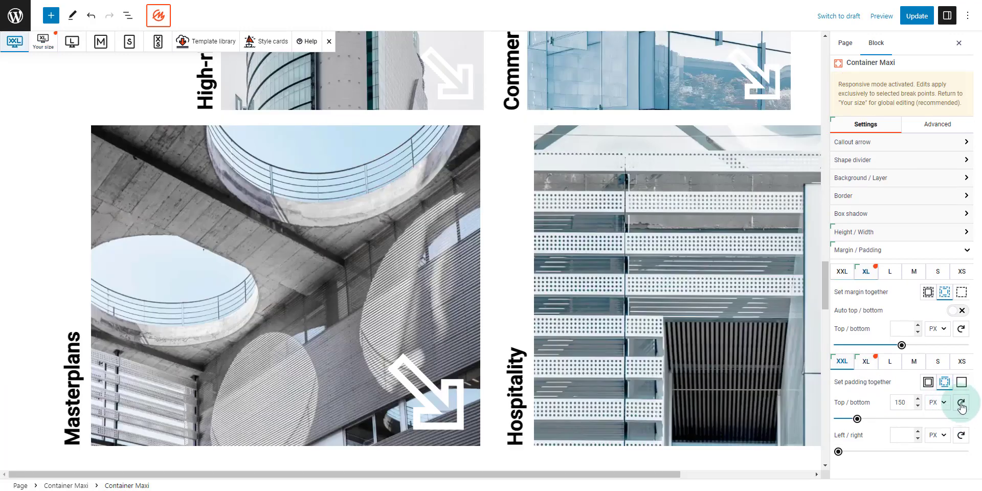
click(866, 361)
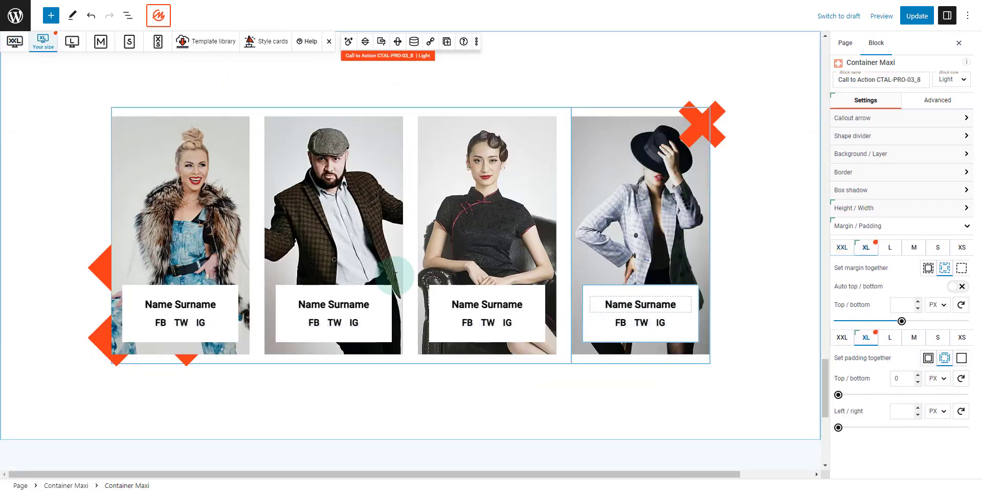
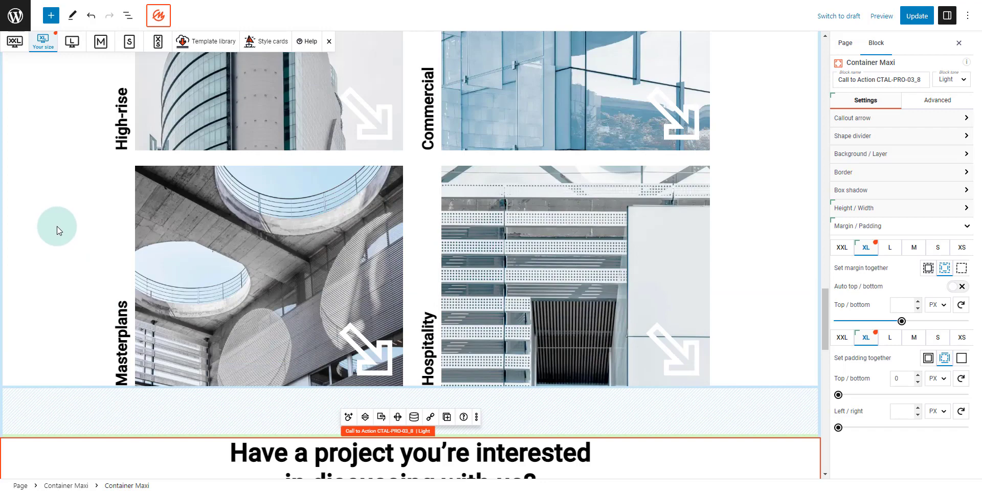
Step: Set the Pure Image Light container's top and bottom padding to 150 px for XL and adjust its XXL top and bottom padding
click(198, 285)
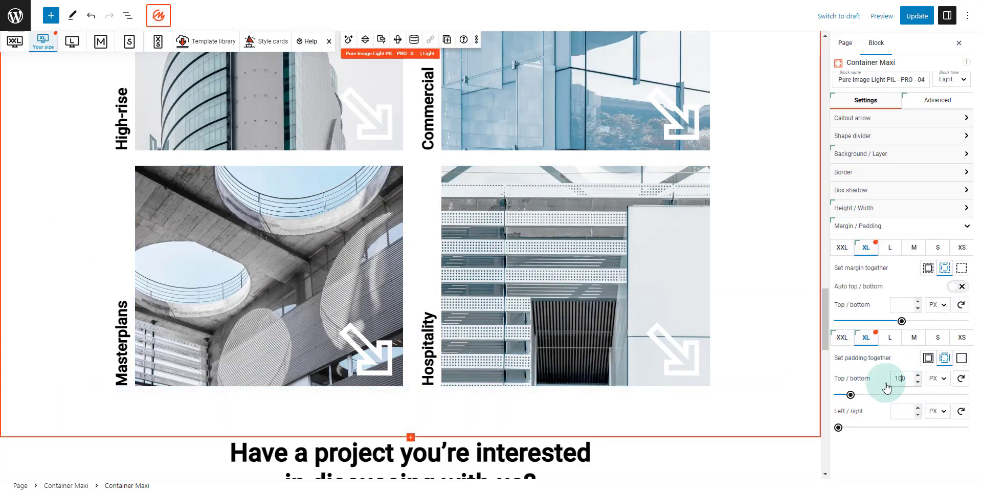
key(BackSpace)
text(5)
click(847, 341)
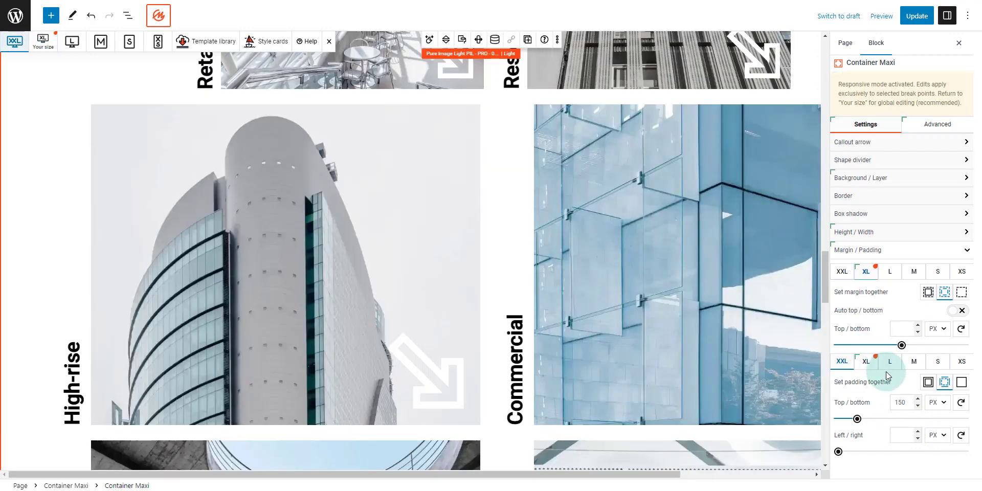
click(903, 403)
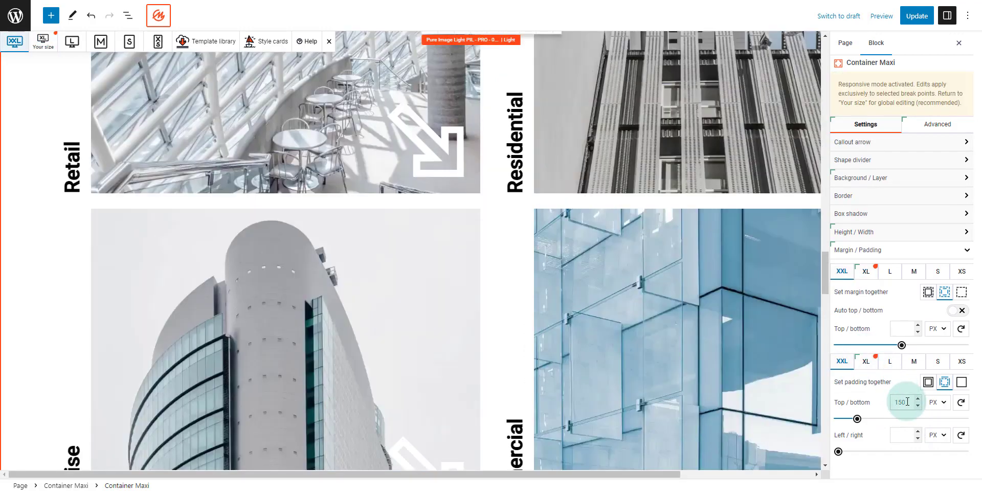
Step: Set the Pure Image Light container's top and bottom padding to 120 px for L and 80 px for M
click(890, 361)
click(905, 403)
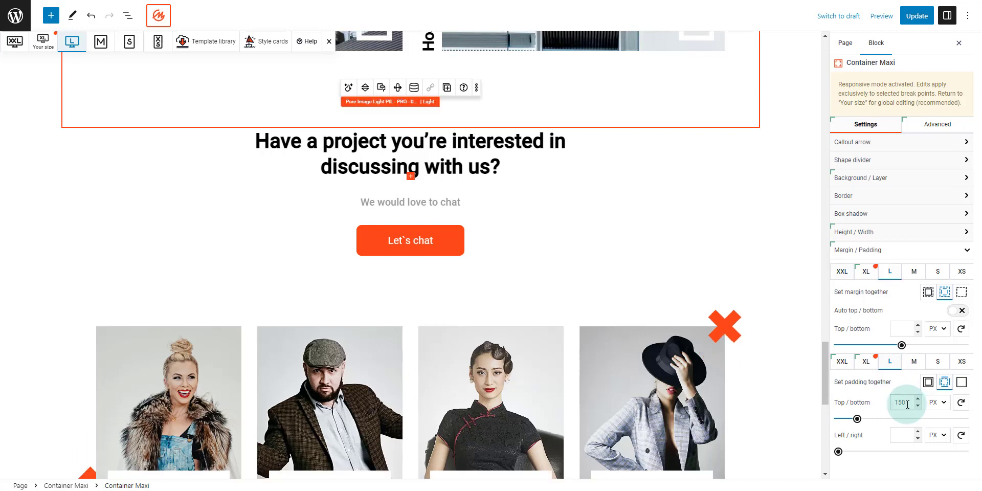
text(120)
click(916, 367)
click(909, 404)
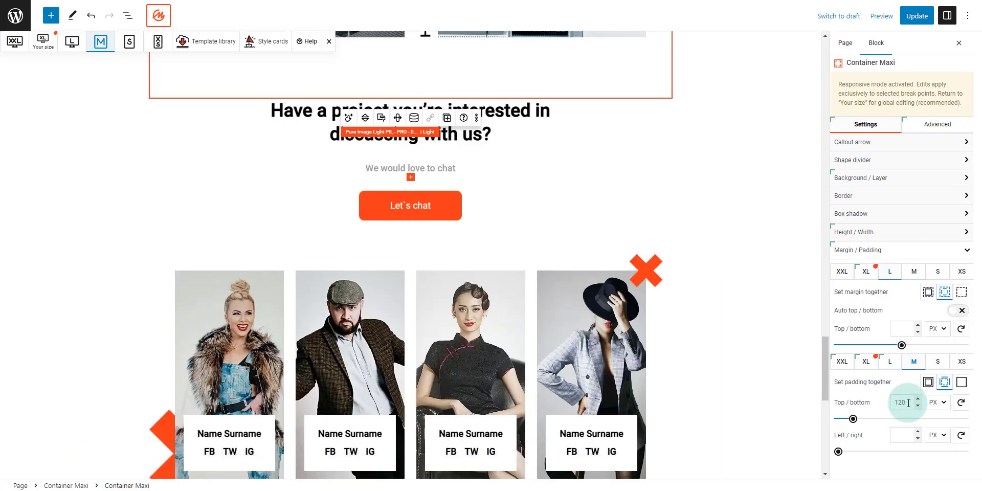
Step: Set the Pure Image Light container's top and bottom padding to 60 px for S and 40 px for XS
click(938, 361)
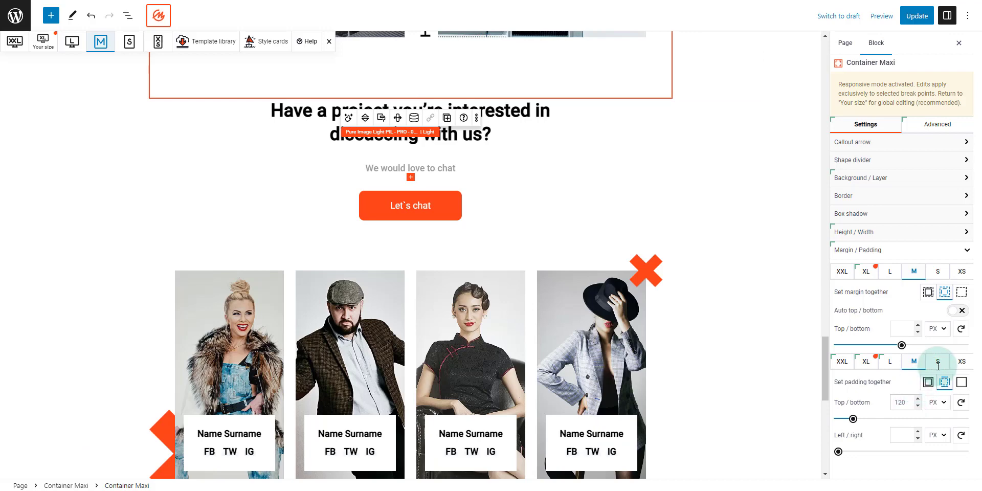
click(909, 402)
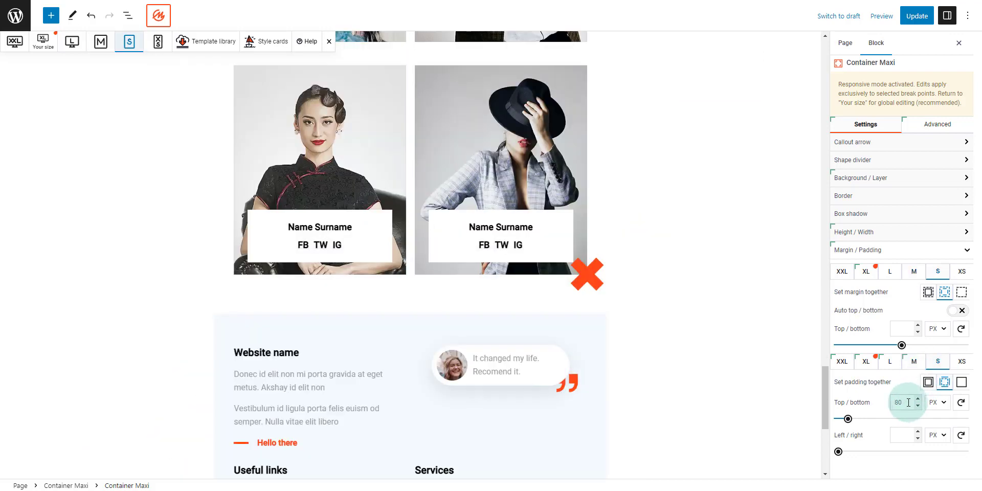
text(60)
click(962, 361)
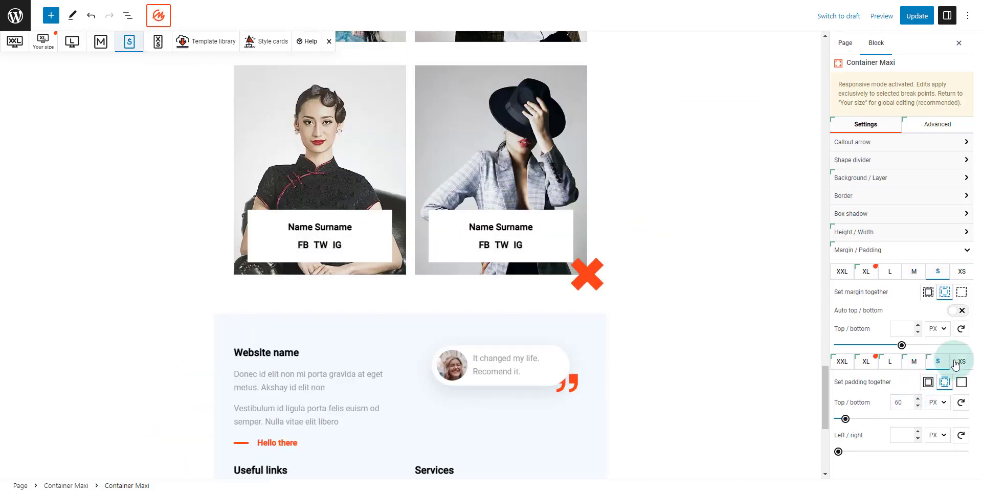
click(909, 402)
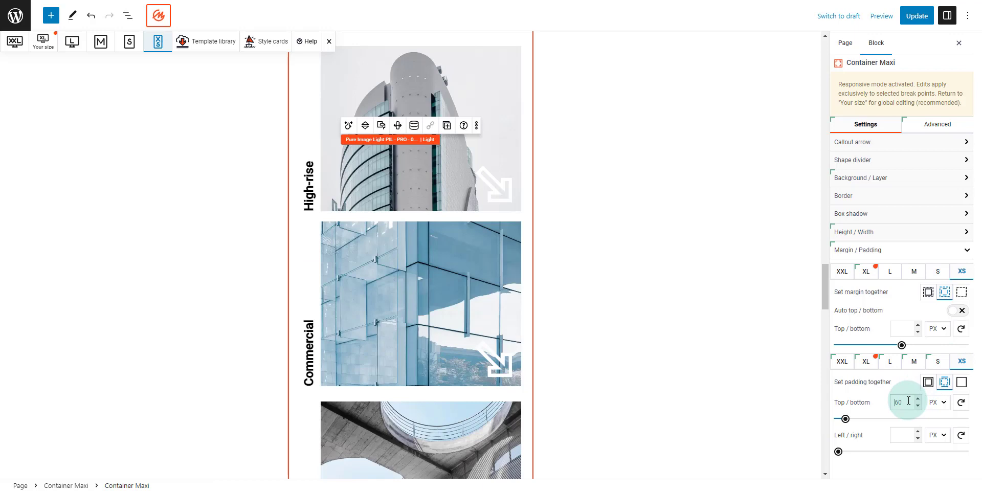
text(40)
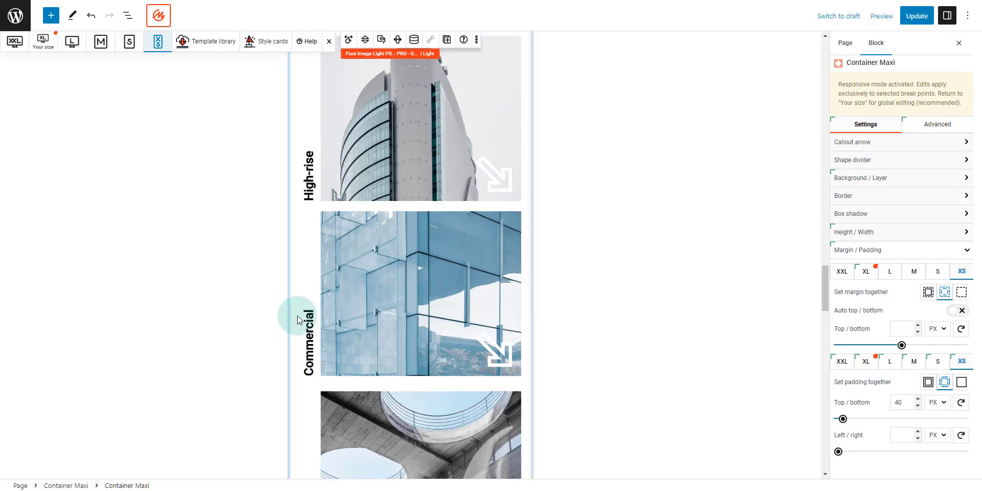
Step: Set the Pure Image Light container's flexbox row gap to 20 px for XS, check the S layout, and return to XL
click(935, 132)
click(877, 345)
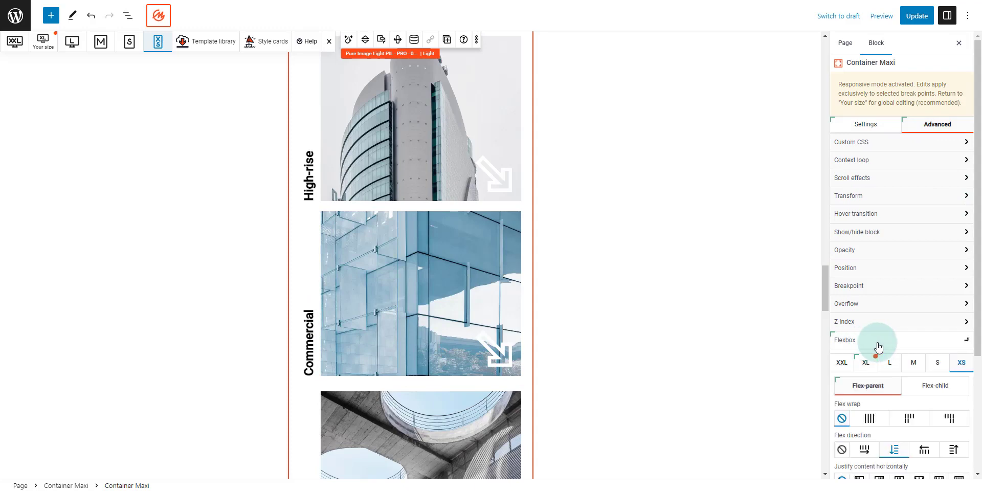
scroll(878, 346, down, 3)
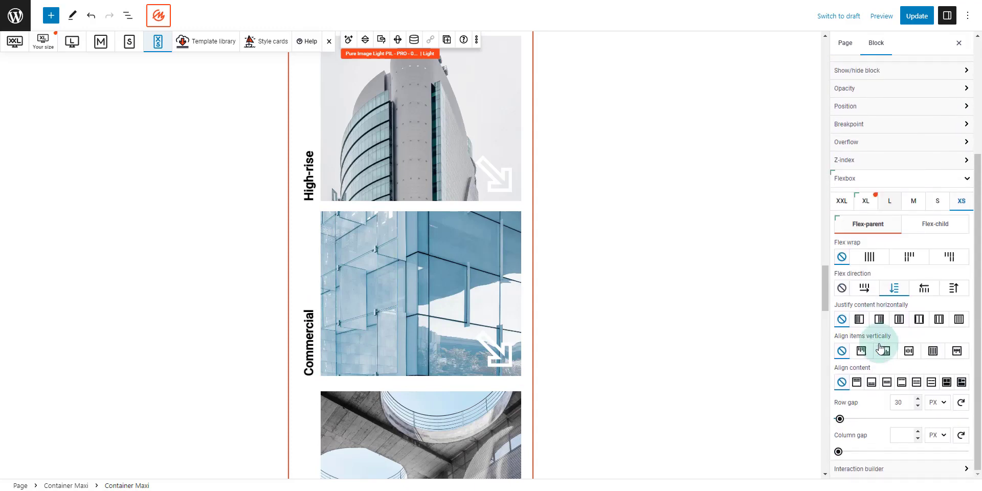
click(894, 407)
text(20)
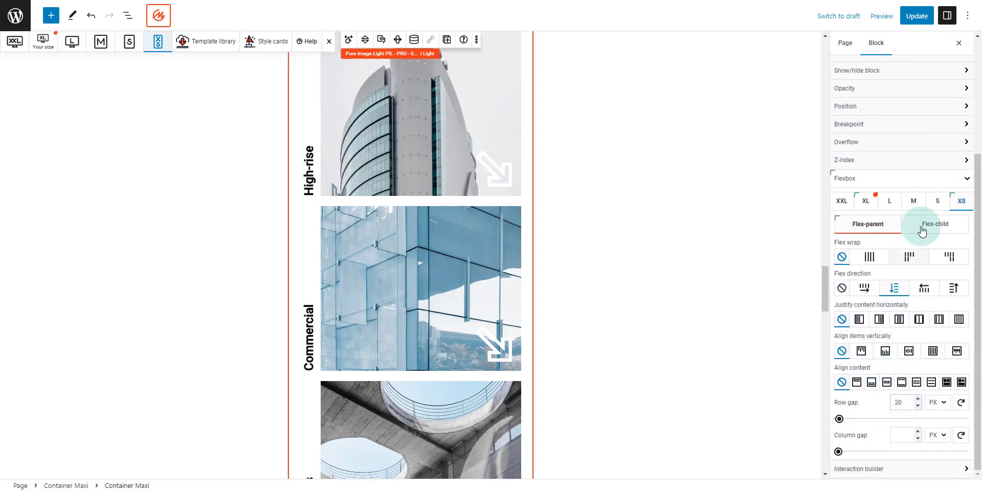
click(937, 204)
scroll(539, 291, up, 10)
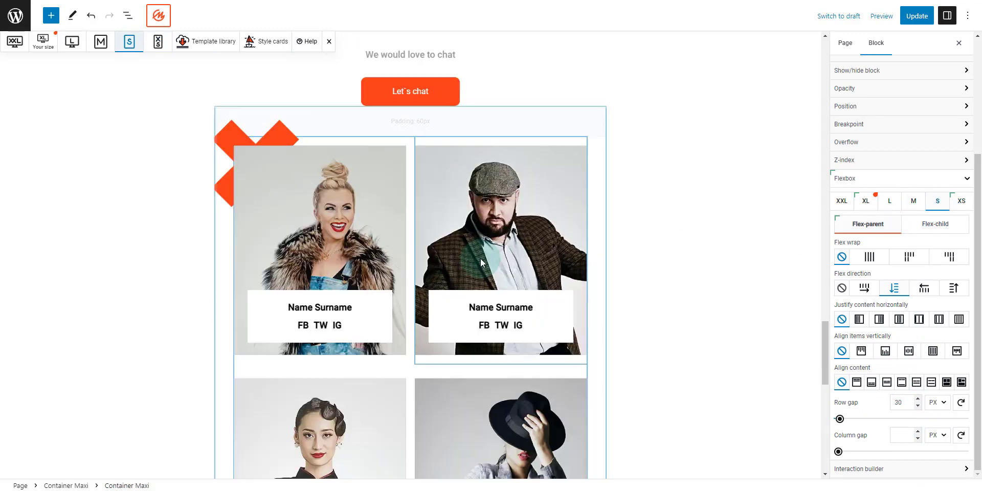
scroll(425, 197, up, 2)
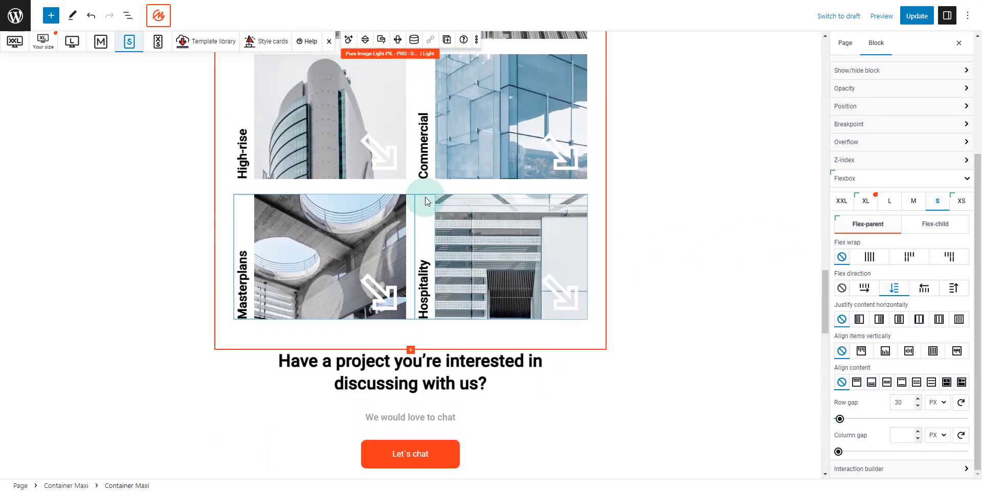
scroll(425, 198, down, 2)
click(945, 258)
click(866, 201)
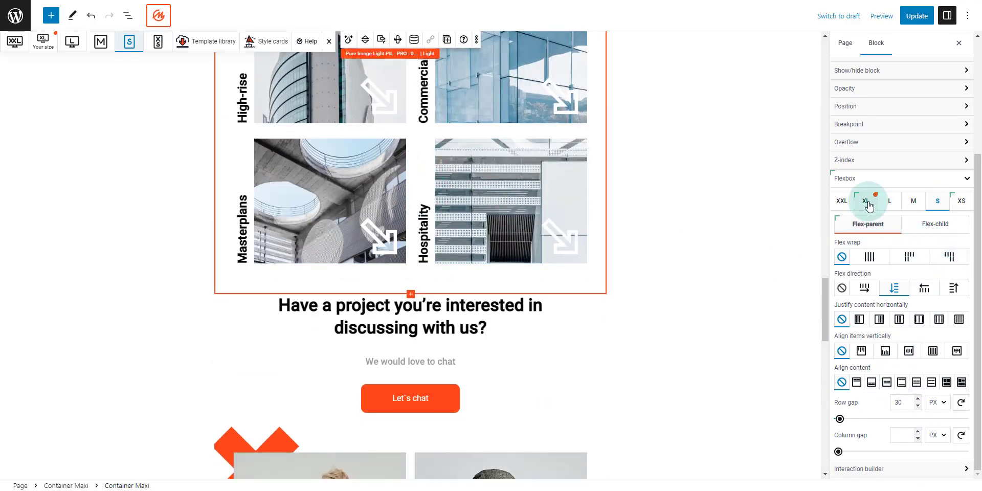
Step: Select the "What we do best" icon container and open its margin and padding settings for the XXL breakpoint
scroll(391, 219, down, 4)
scroll(391, 219, up, 14)
scroll(452, 263, up, 8)
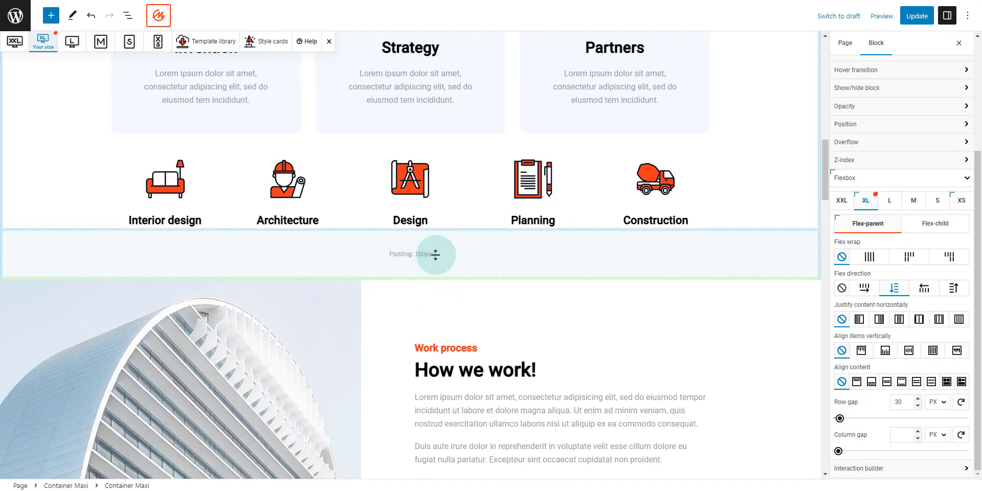
scroll(198, 251, up, 5)
scroll(79, 237, down, 3)
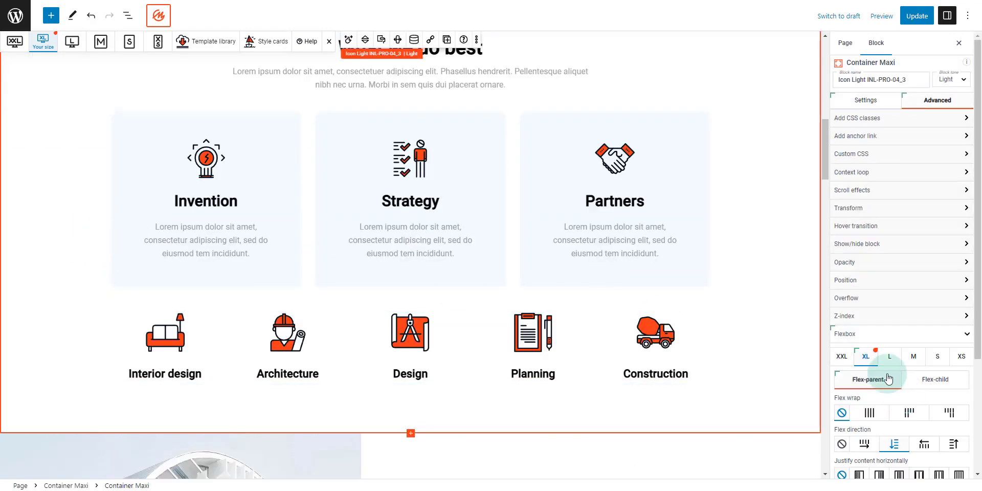
scroll(527, 275, up, 2)
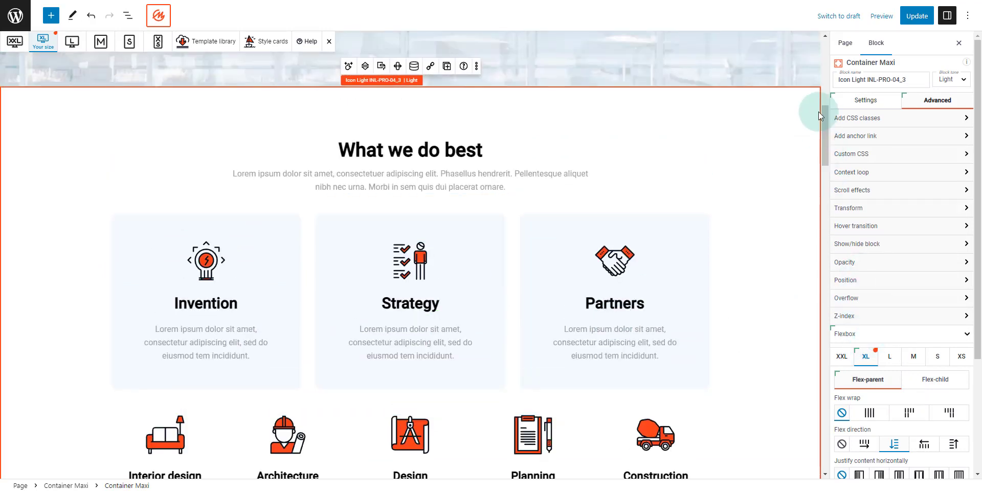
click(862, 101)
click(866, 227)
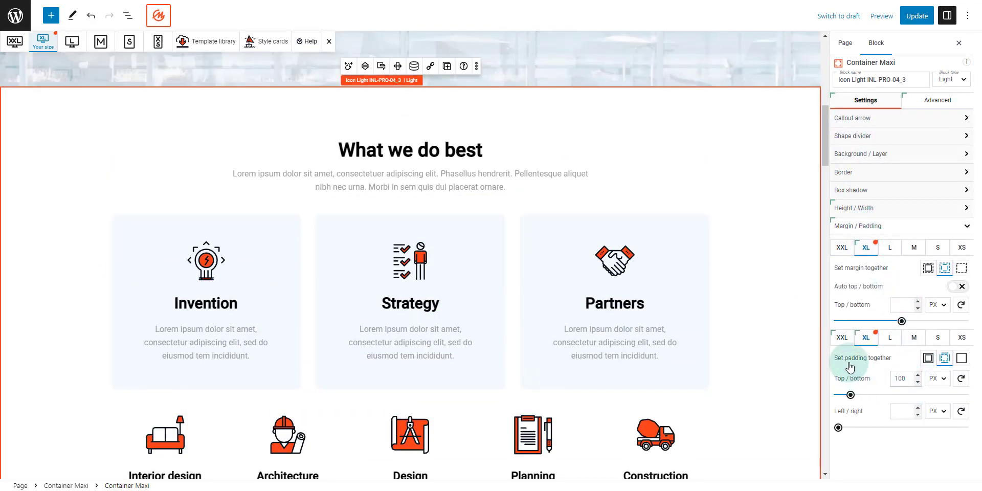
click(840, 338)
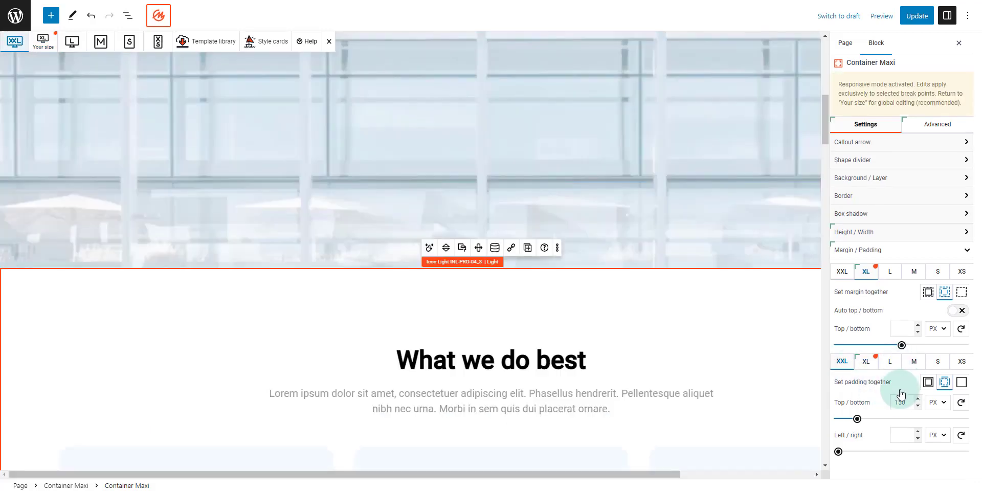